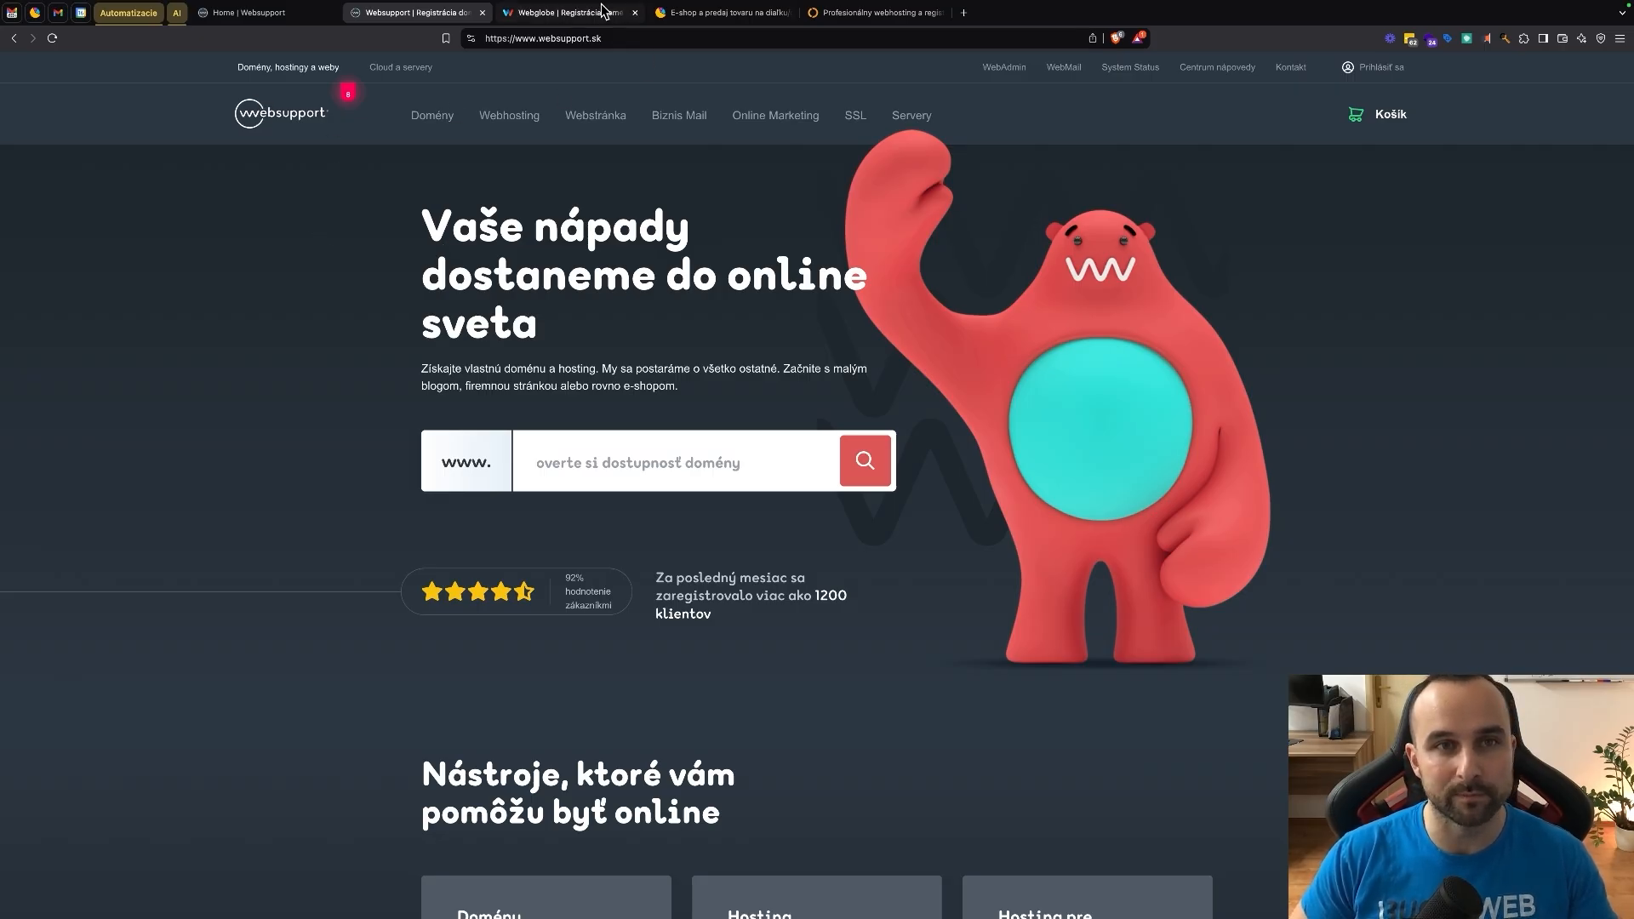
- Compare the Webglobe and Elbia hosting sites, then return to the Websupport homepage
click(568, 12)
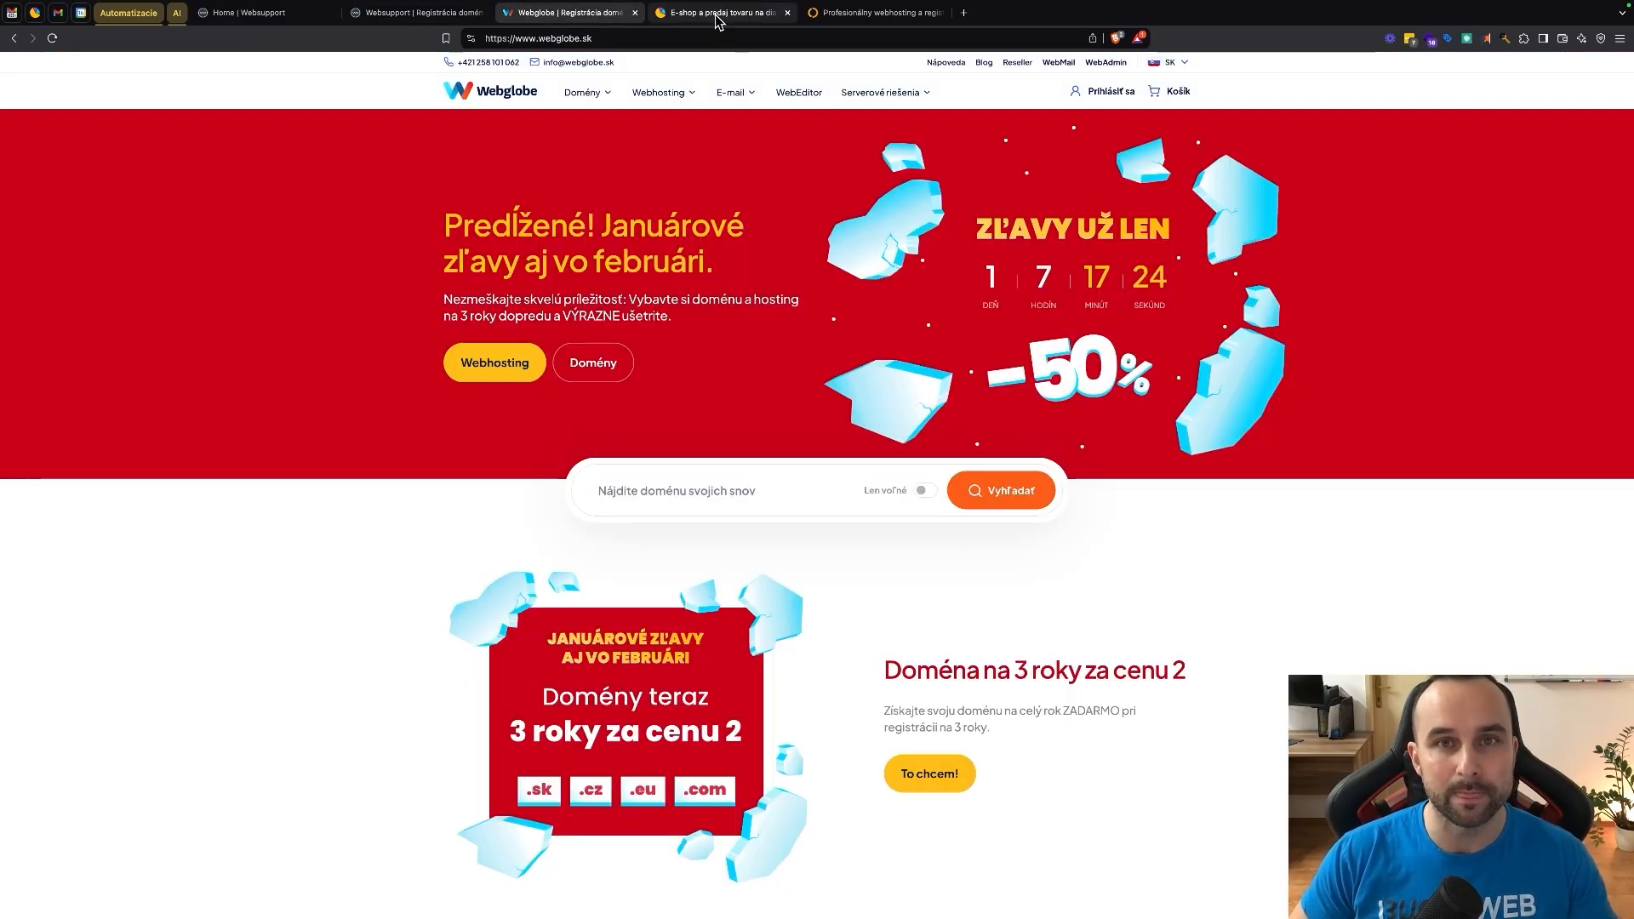
click(838, 13)
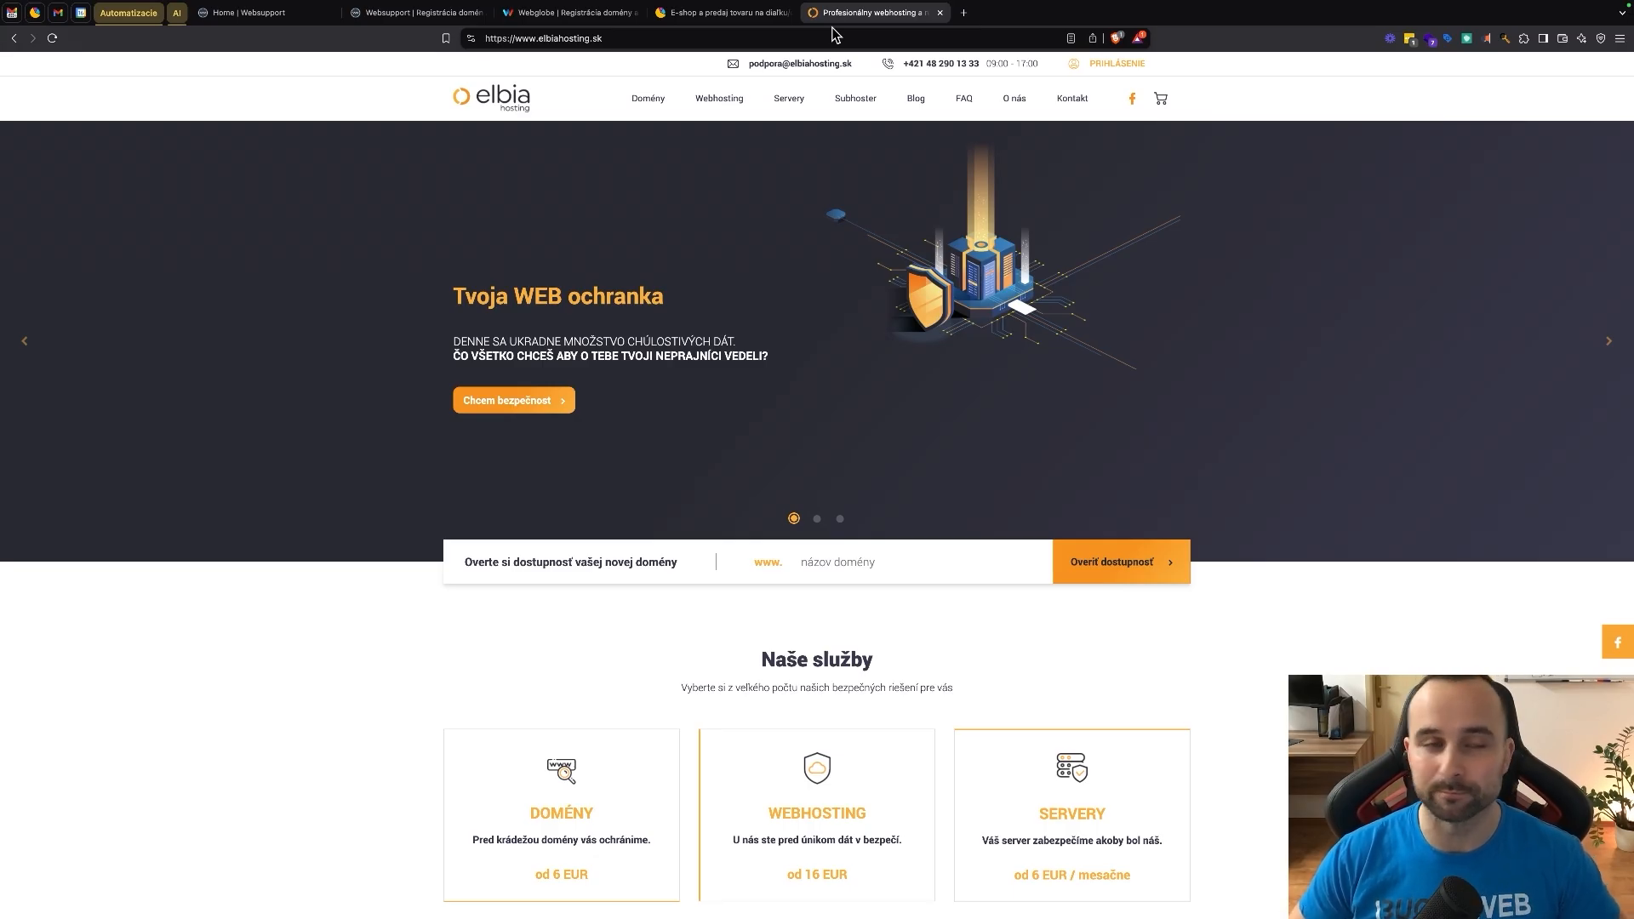
click(410, 13)
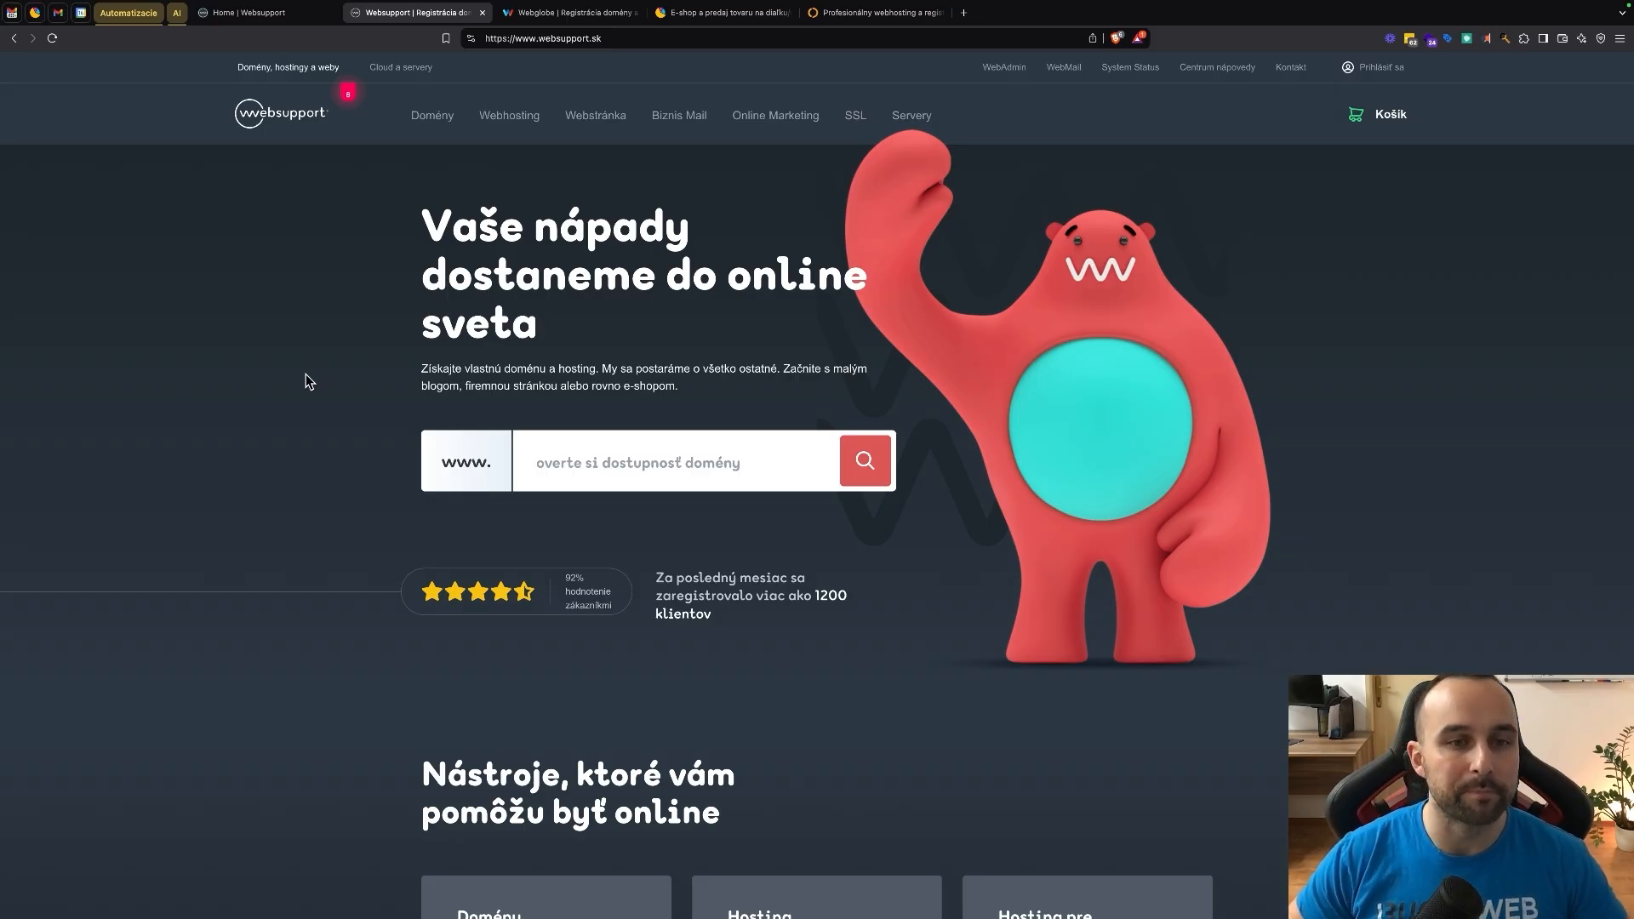
- Check navodakozaloziteshop.sk in the domain checker and confirm it is available at 9,90 €
click(616, 449)
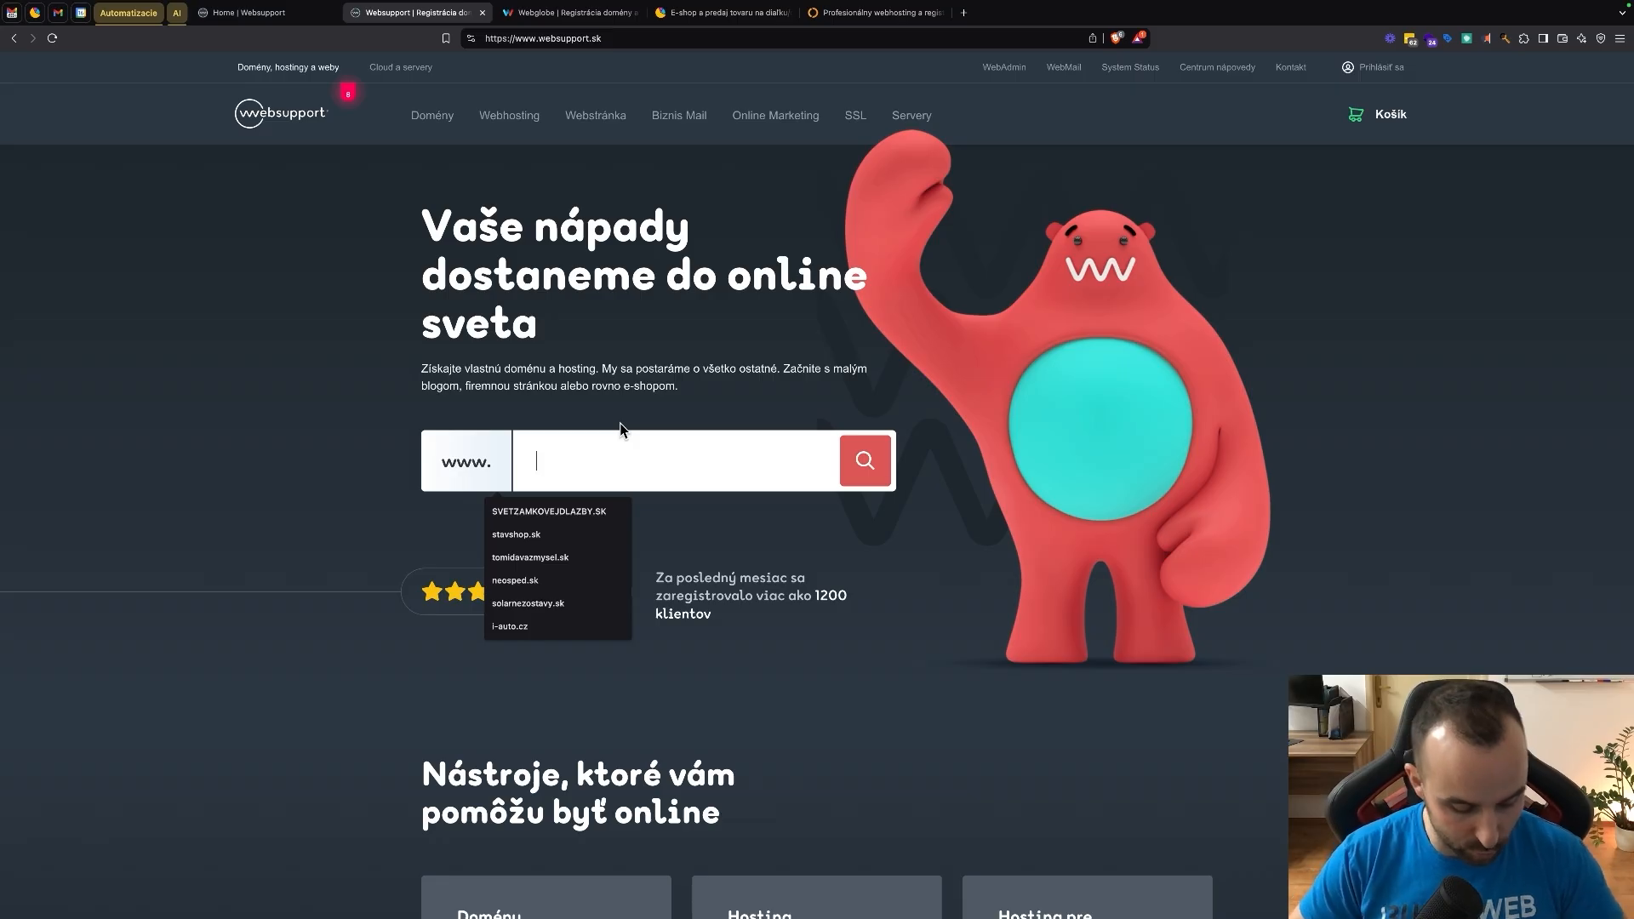
text(na)
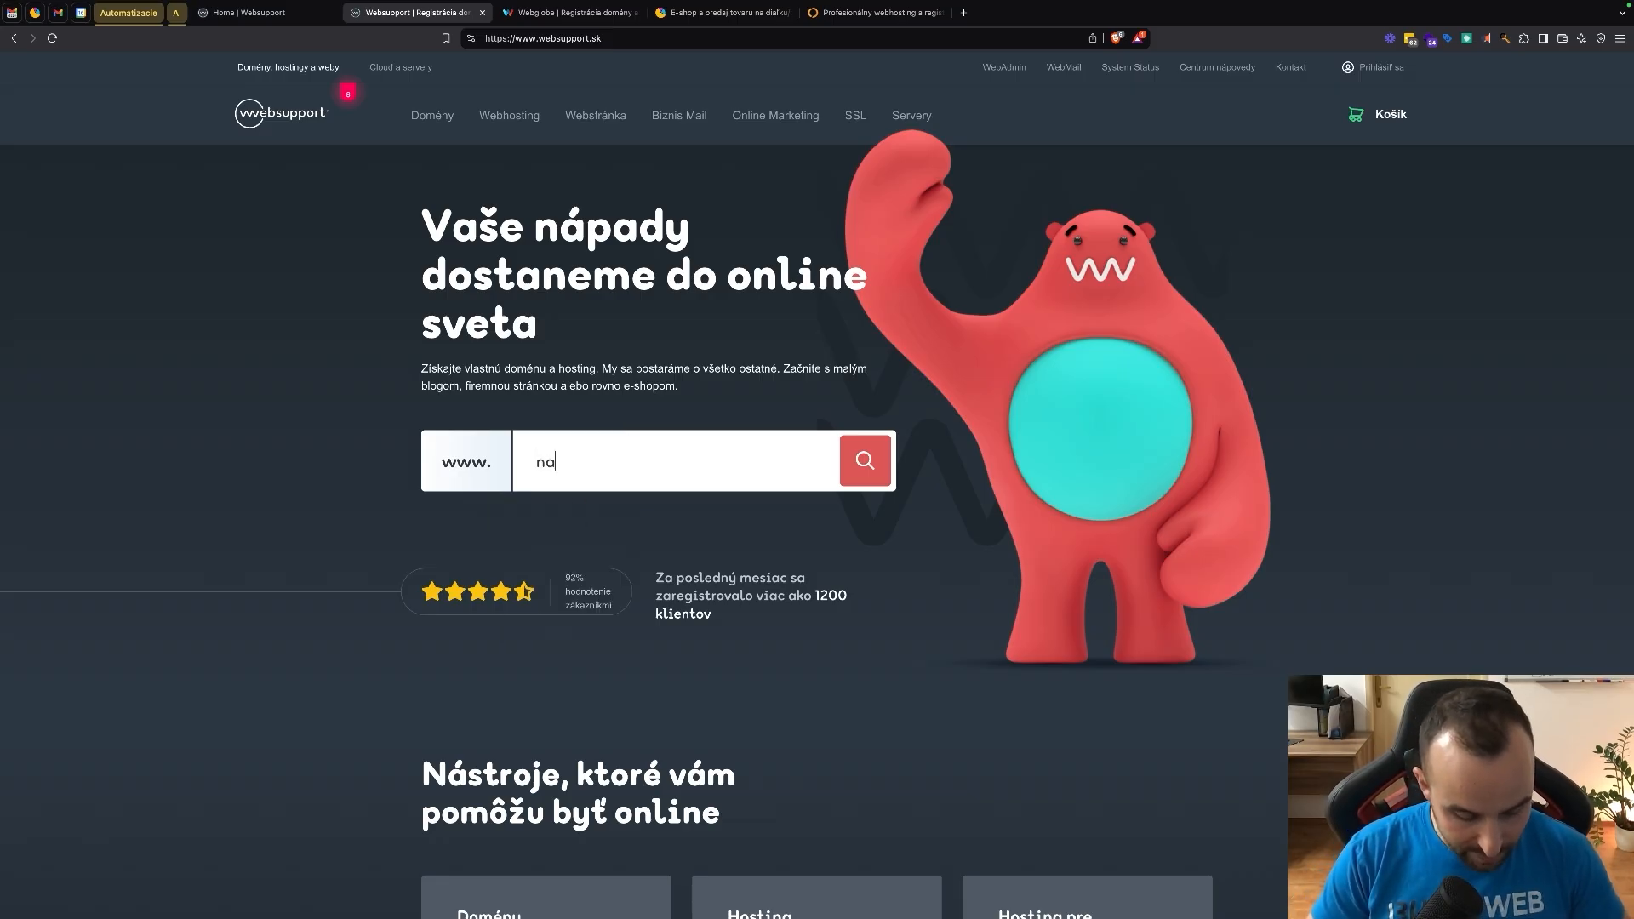
text(vodakozalo)
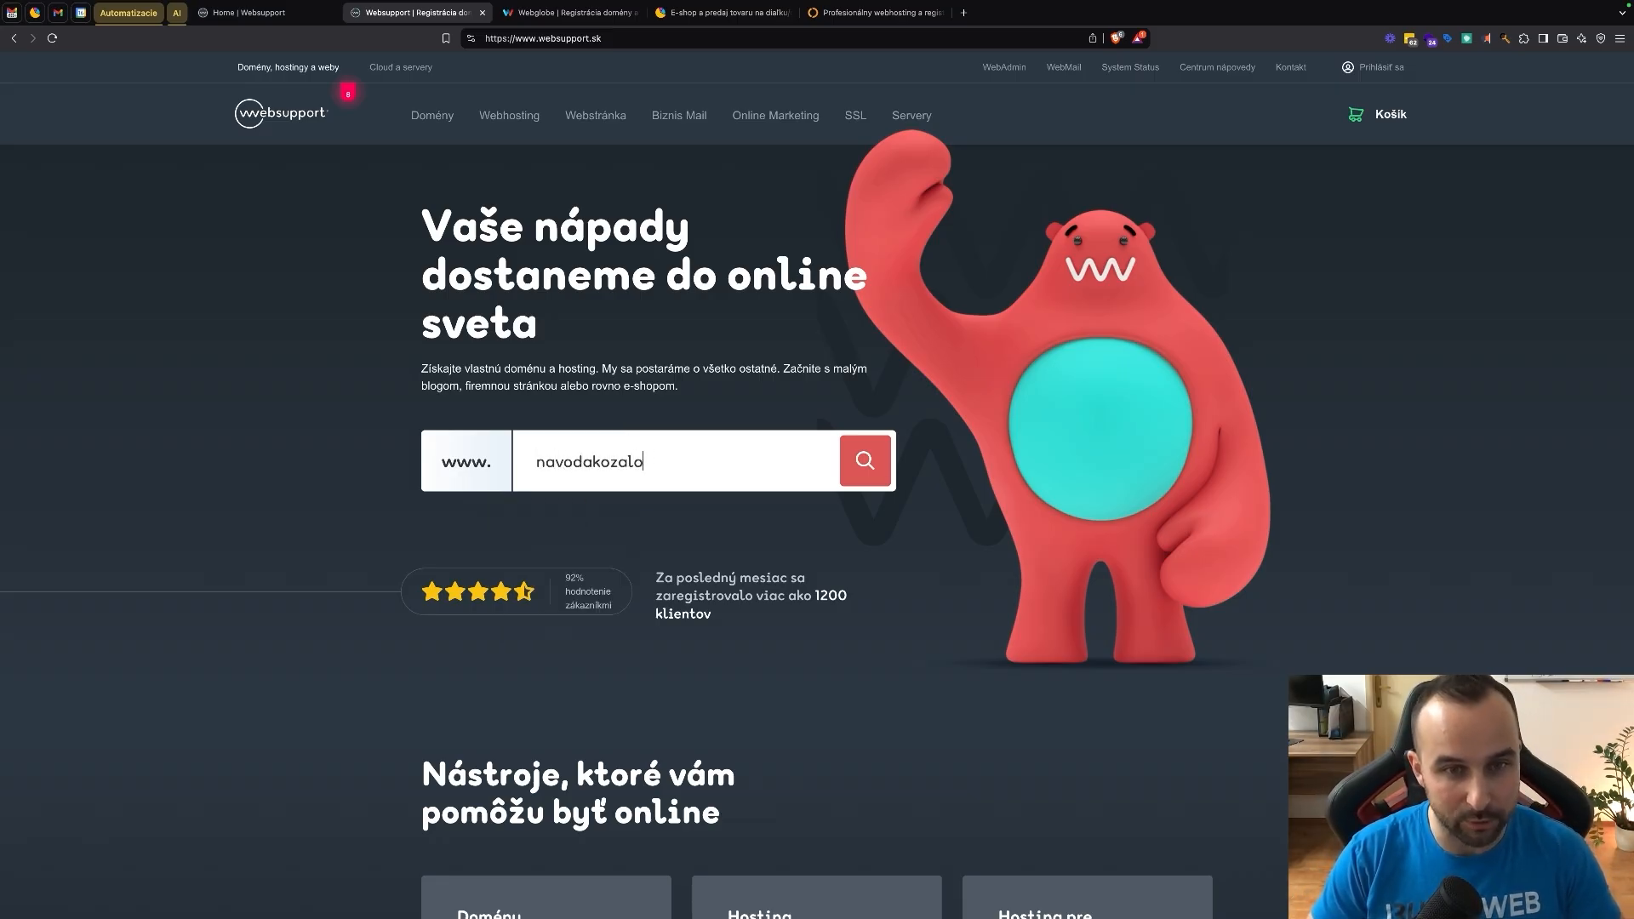
text(ziteshop.sk)
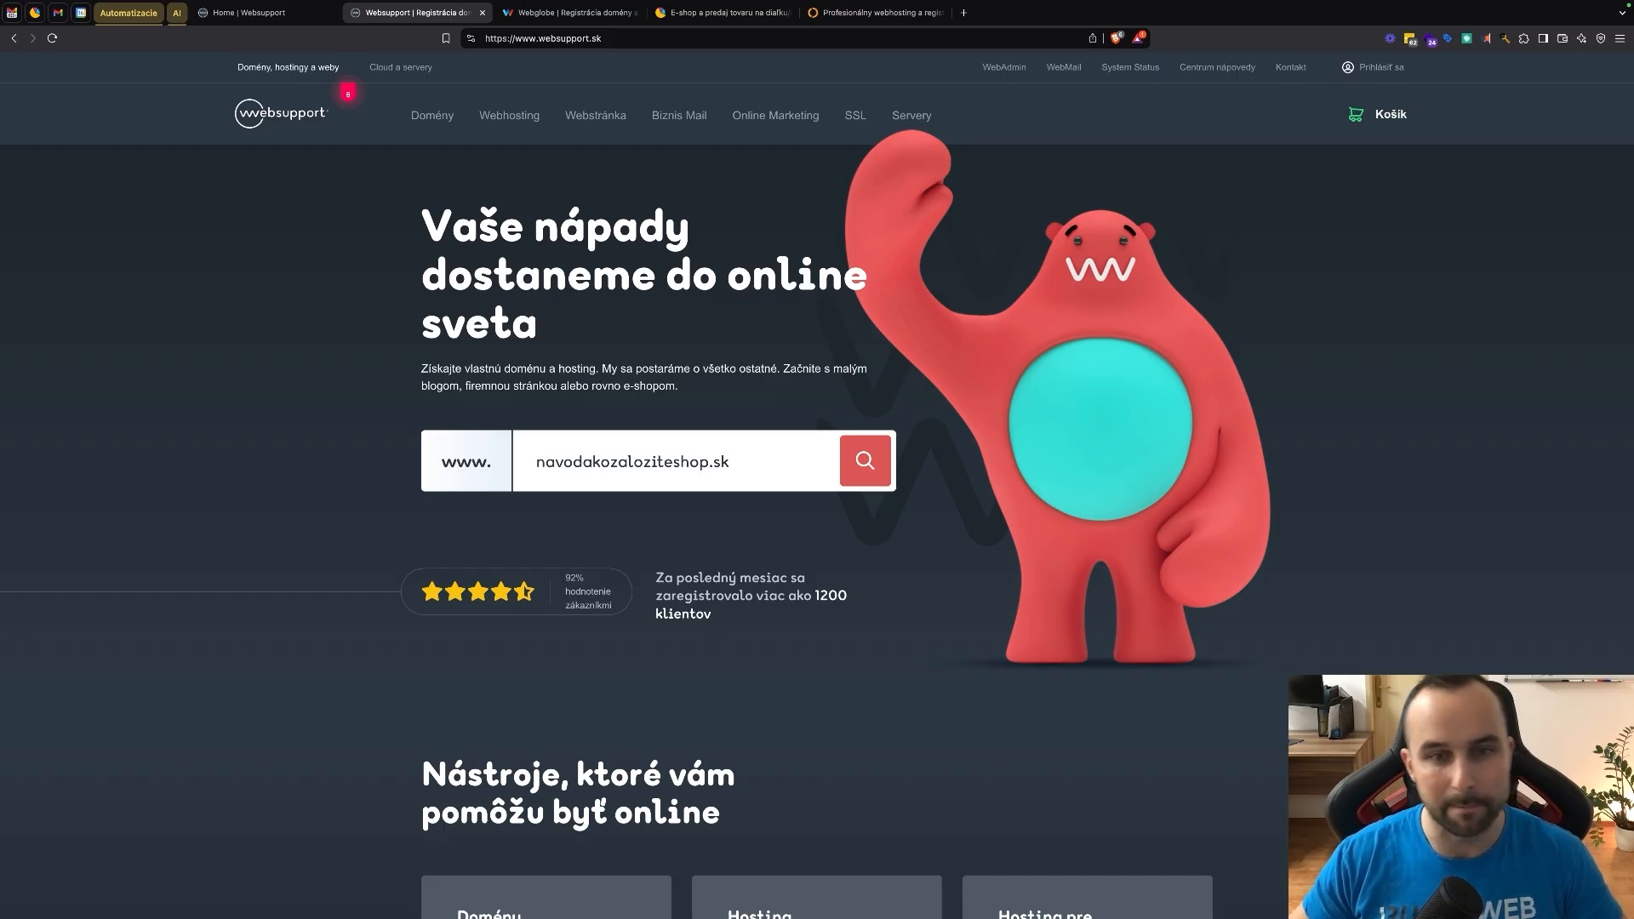
click(868, 471)
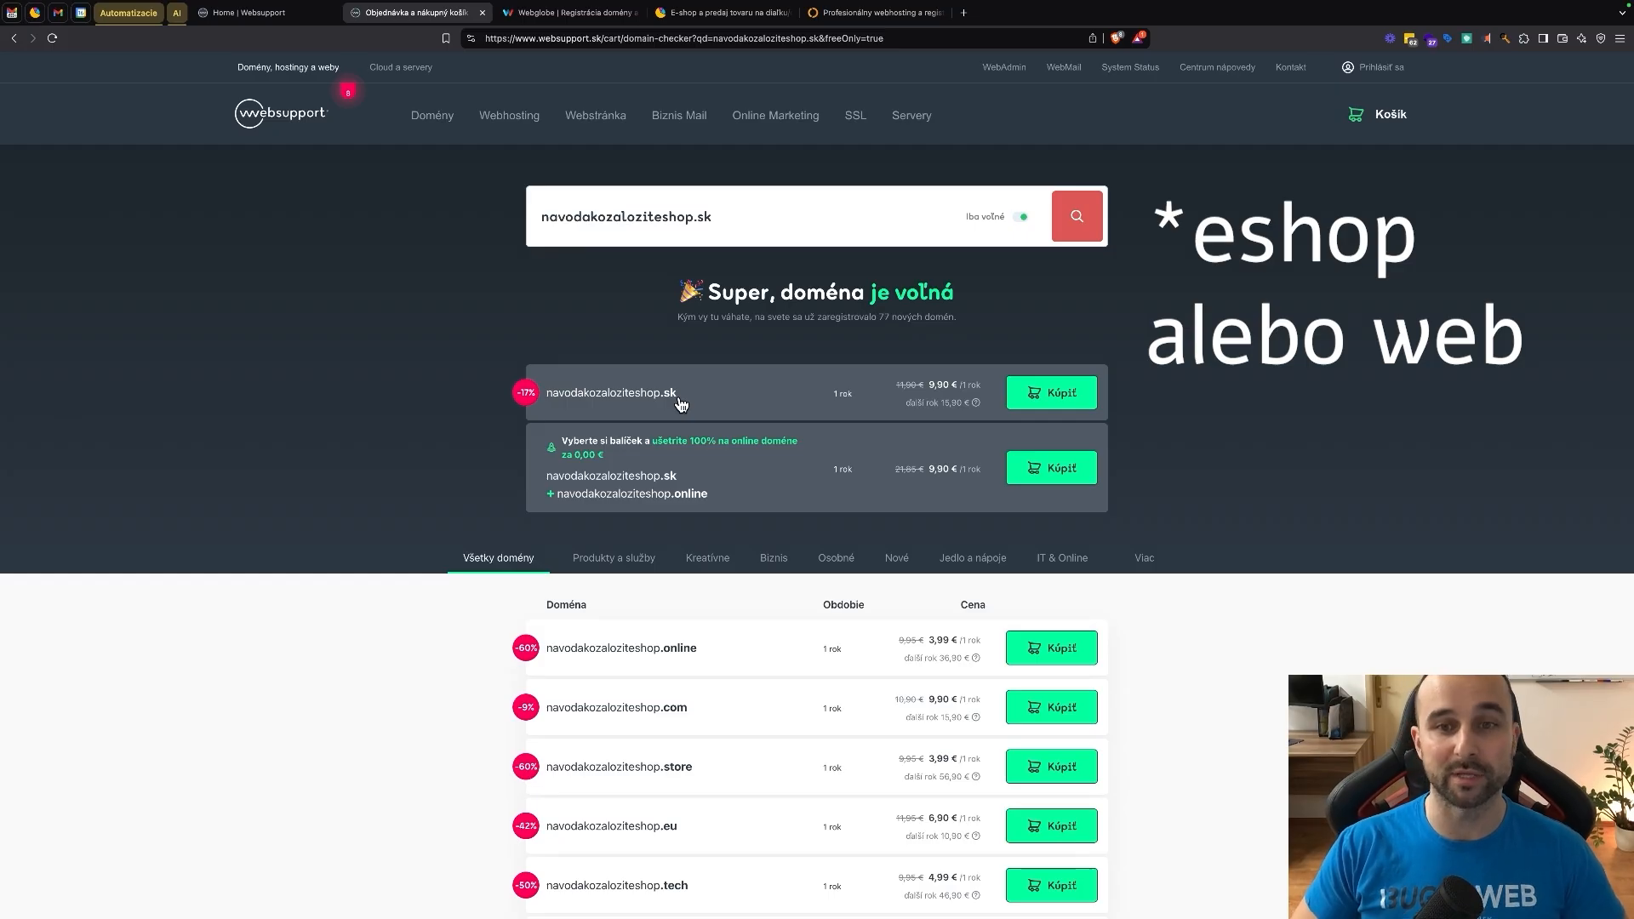
- Add navodakozaloziteshop.sk to the cart for 1 year at 9,90 €
click(1066, 397)
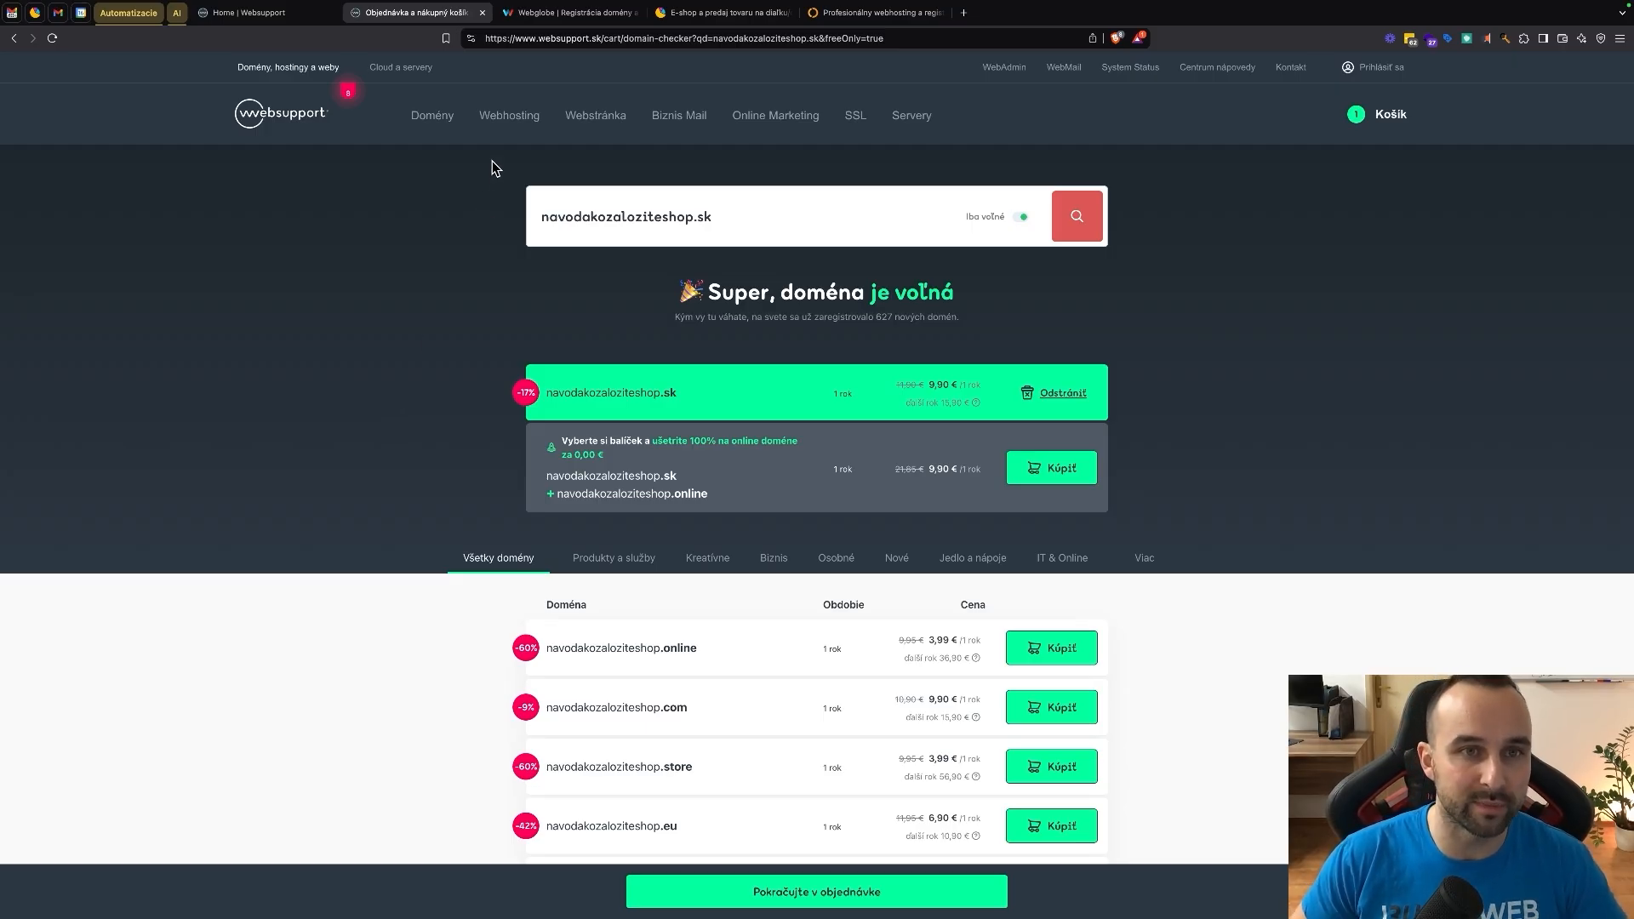
- Order the Smart hosting plan at 3,99 € a month from the Hosting pricing cards
mouse_move(509, 117)
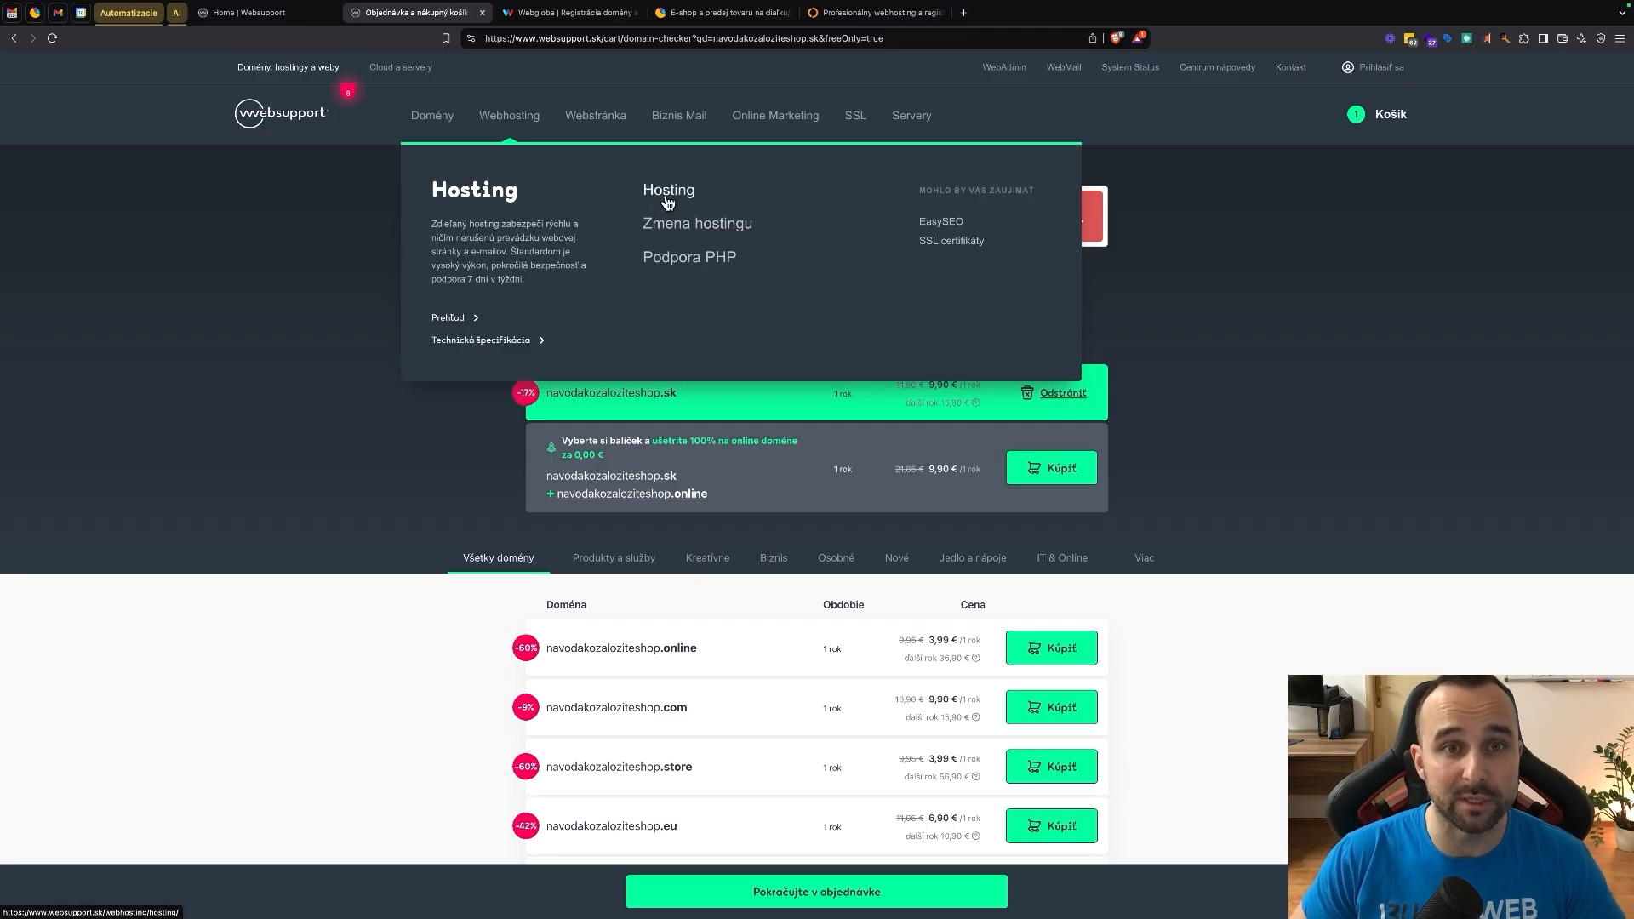
click(668, 196)
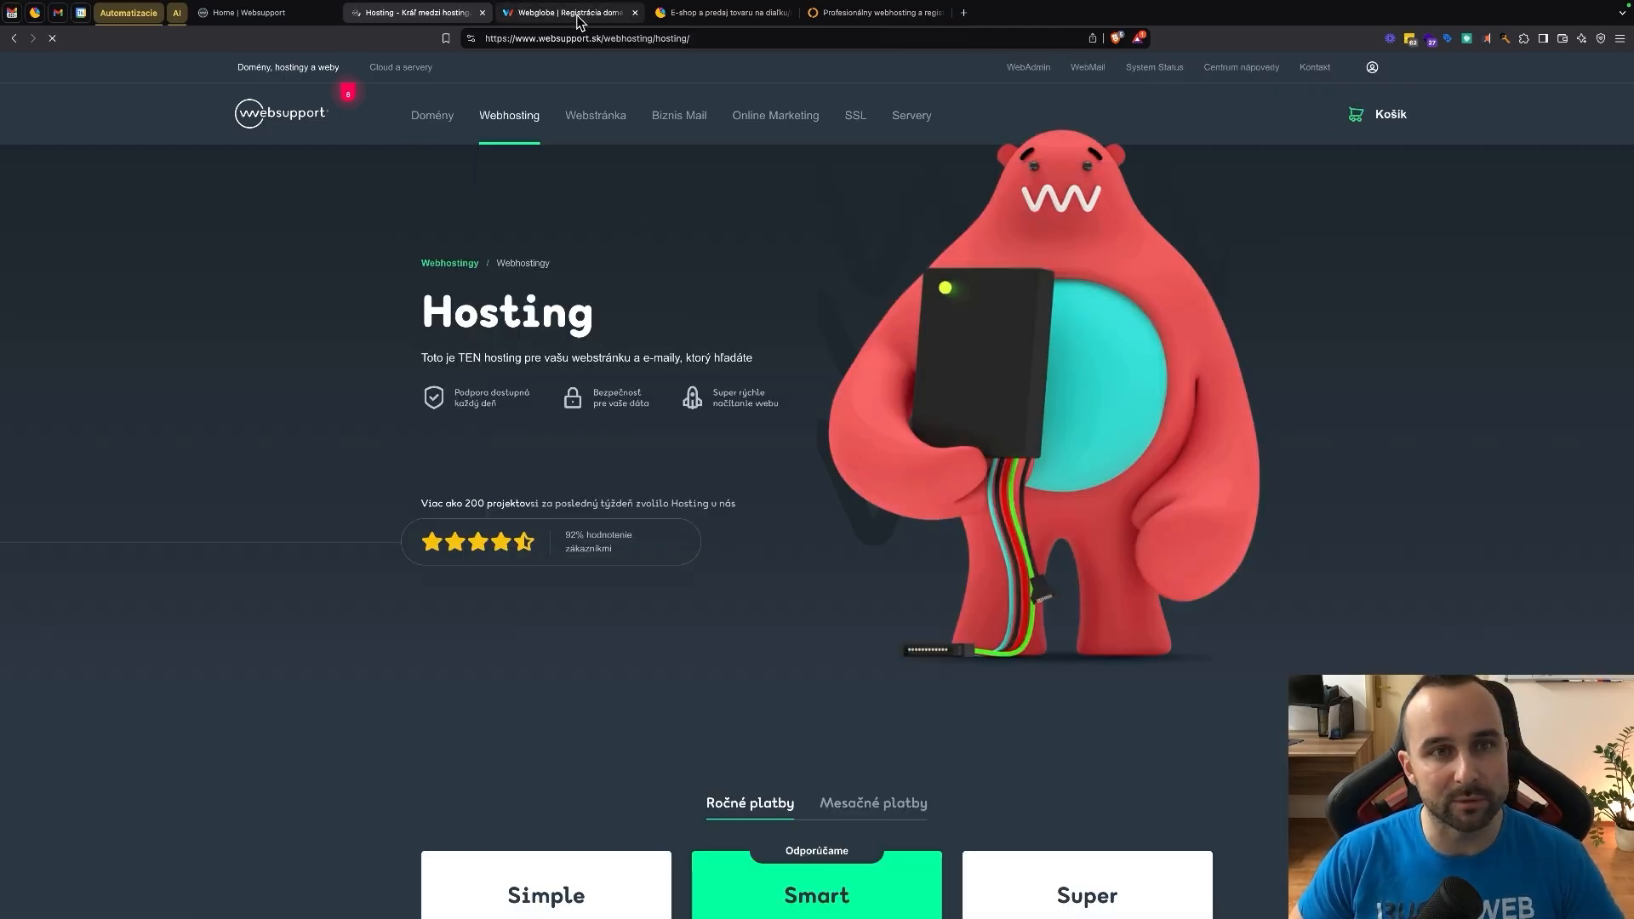
click(577, 16)
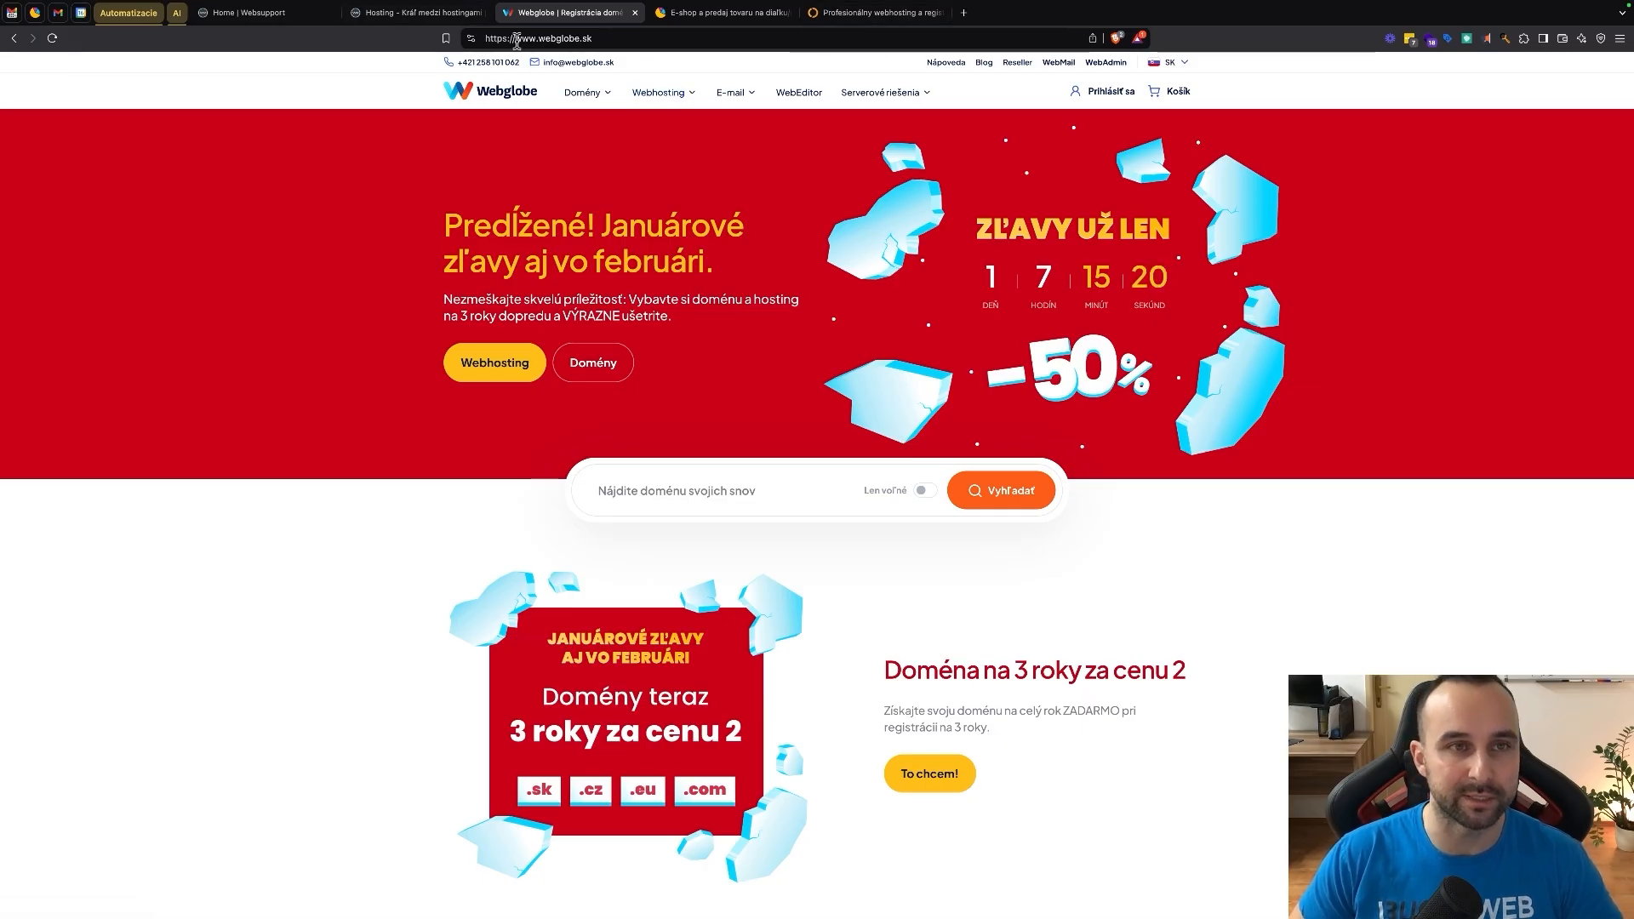
click(418, 13)
scroll(333, 539, down, 6)
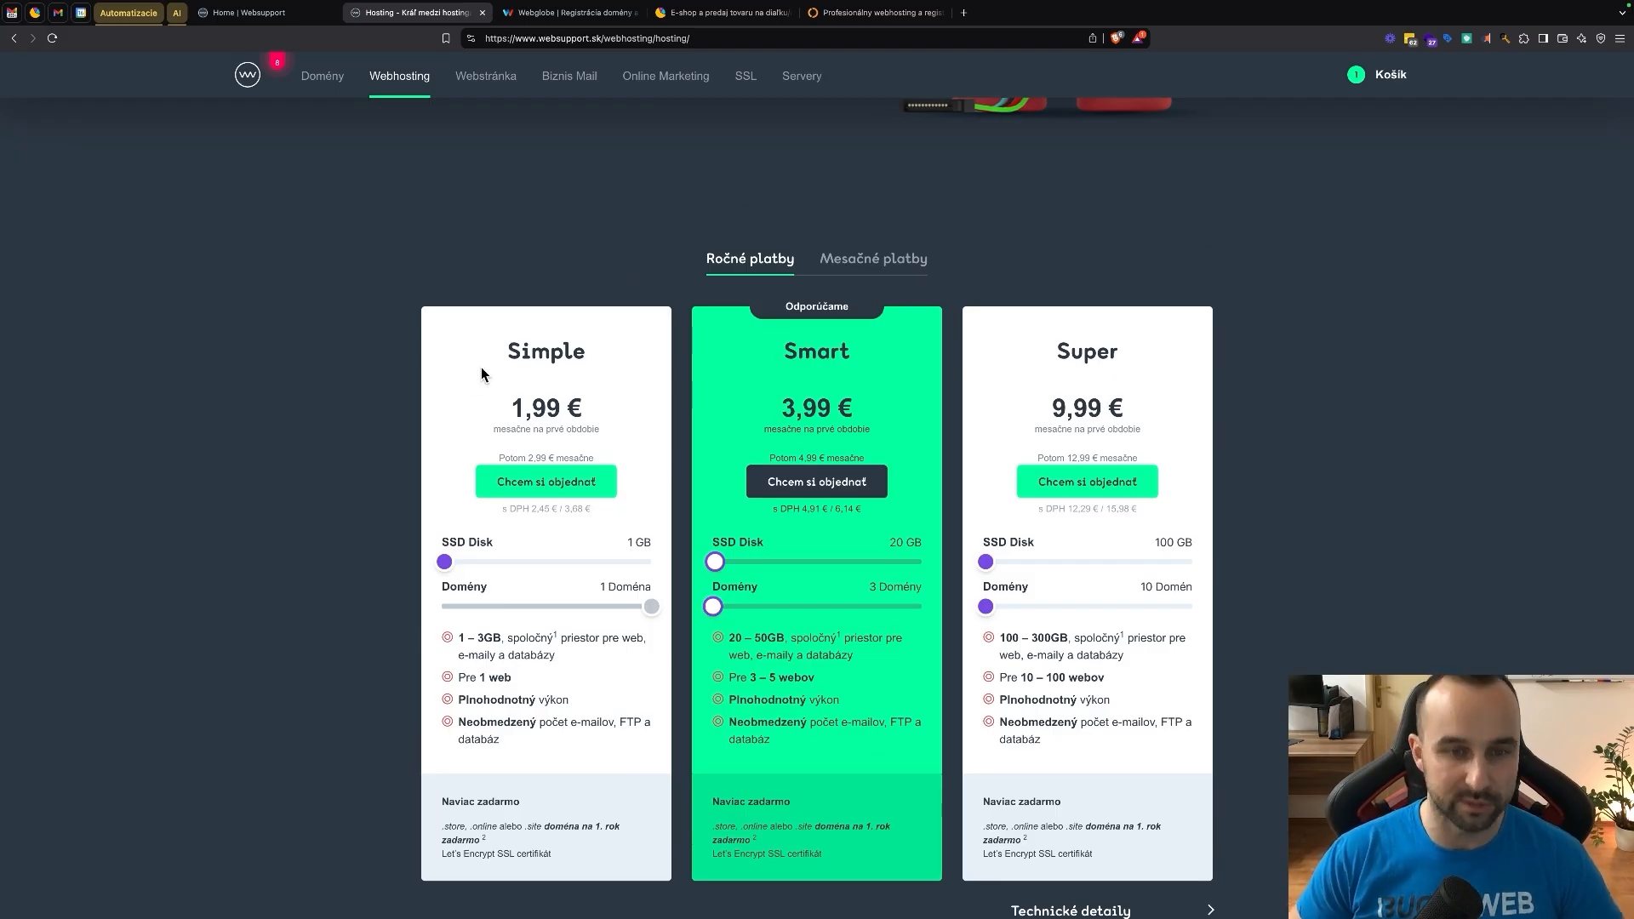
scroll(481, 375, down, 1)
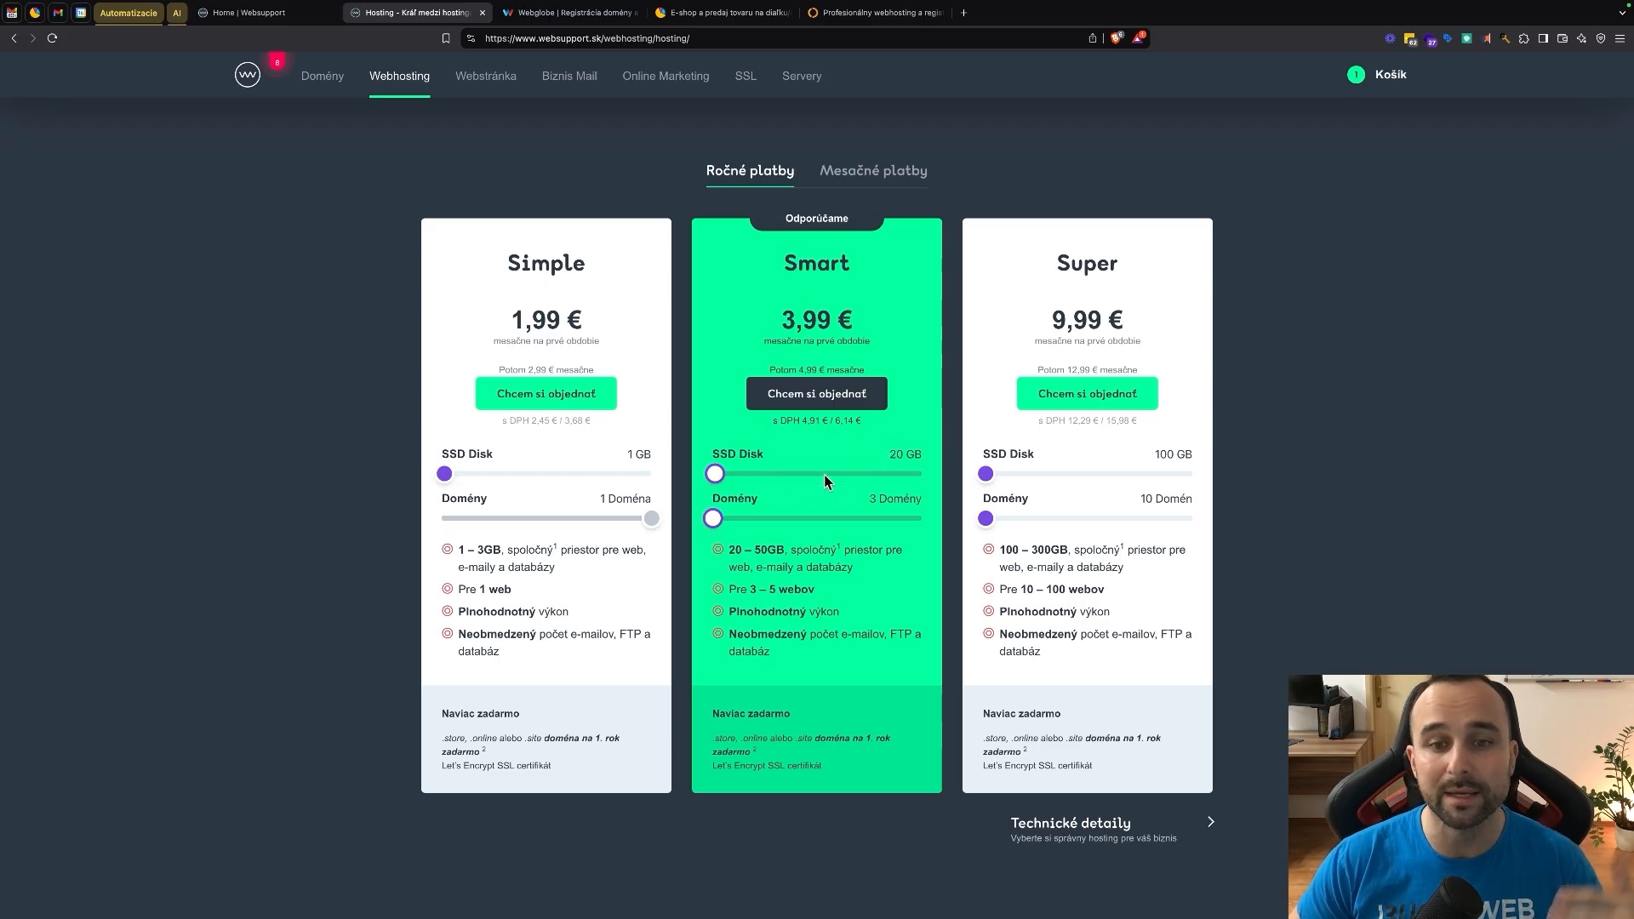
click(804, 400)
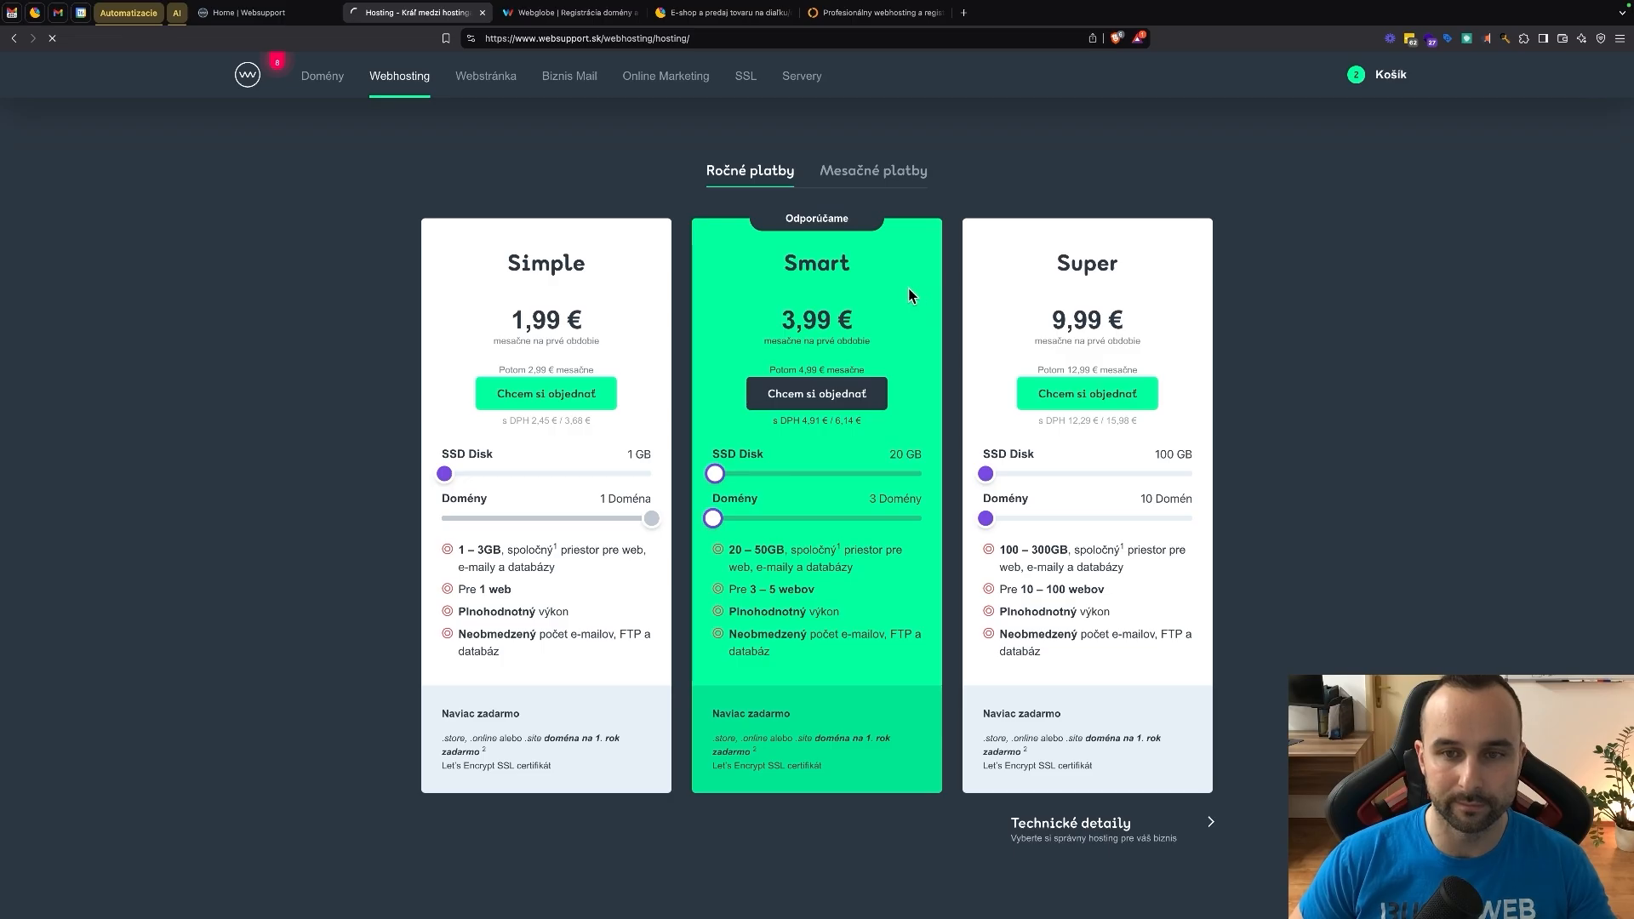
scroll(912, 290, up, 8)
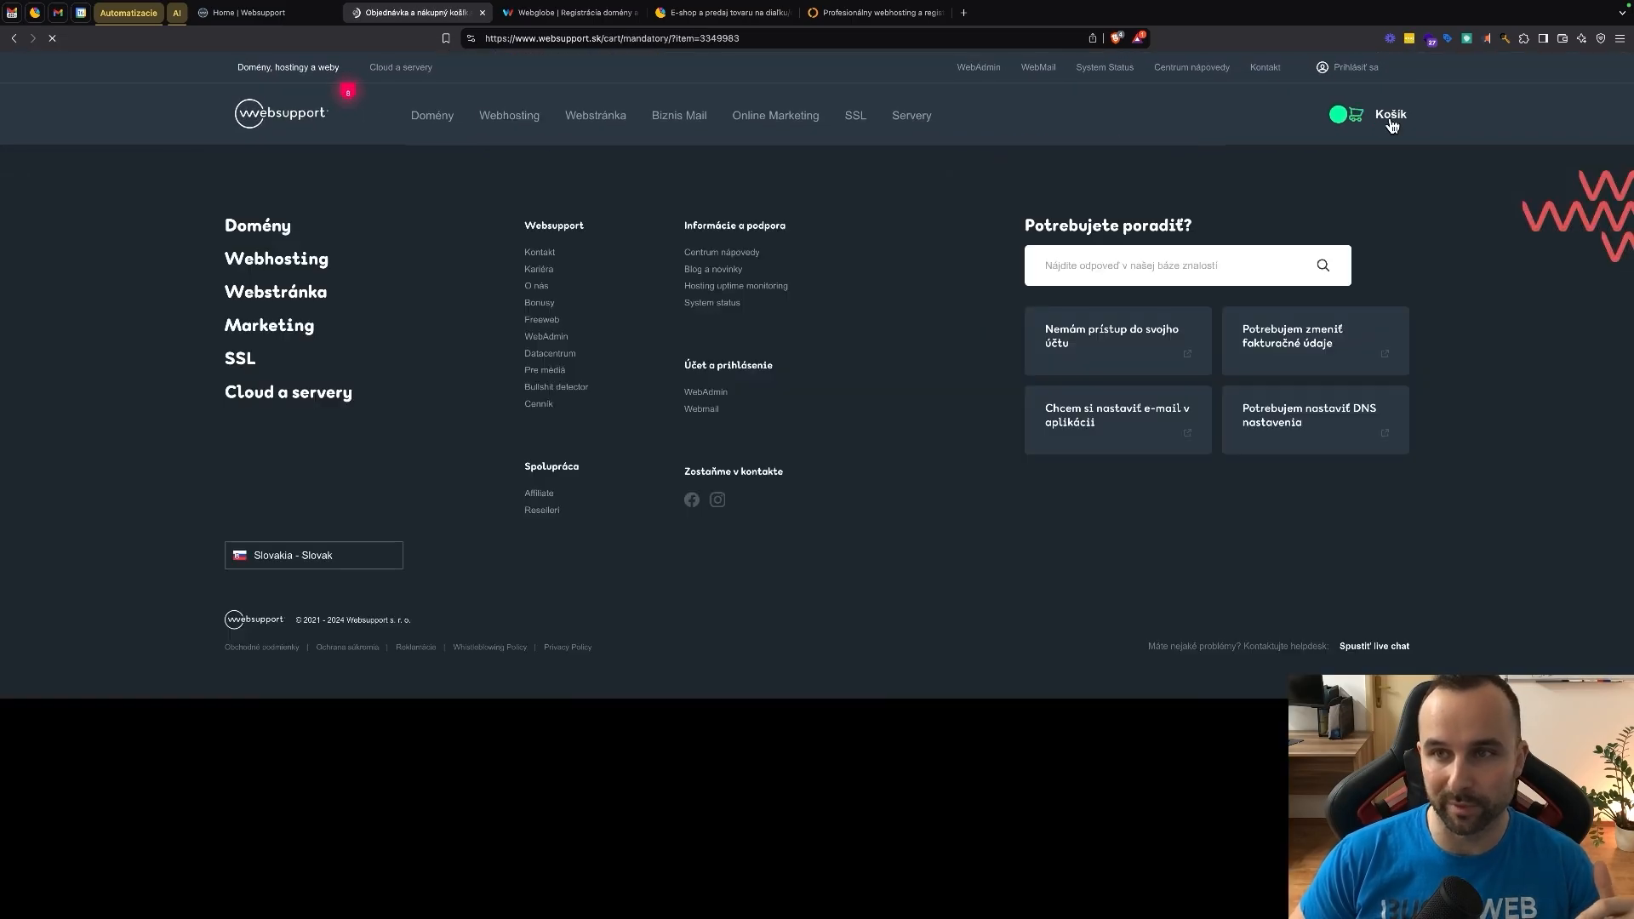
- Open the cart order summary showing 57,78 € plus 13,29 € VAT, 71,07 € total
click(1391, 120)
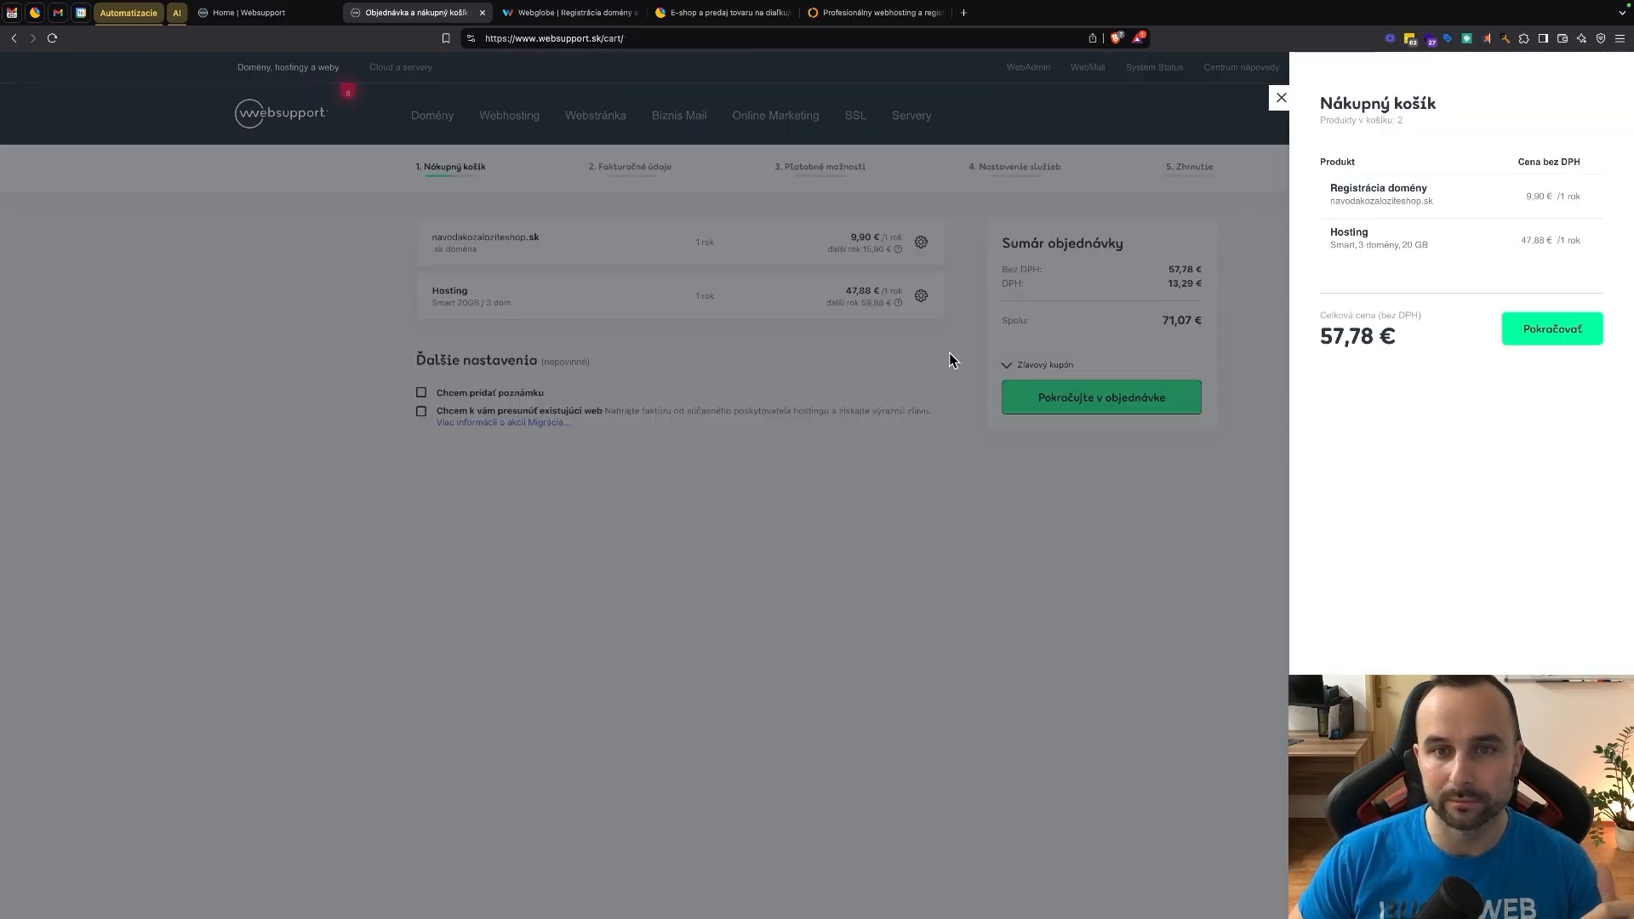
click(865, 356)
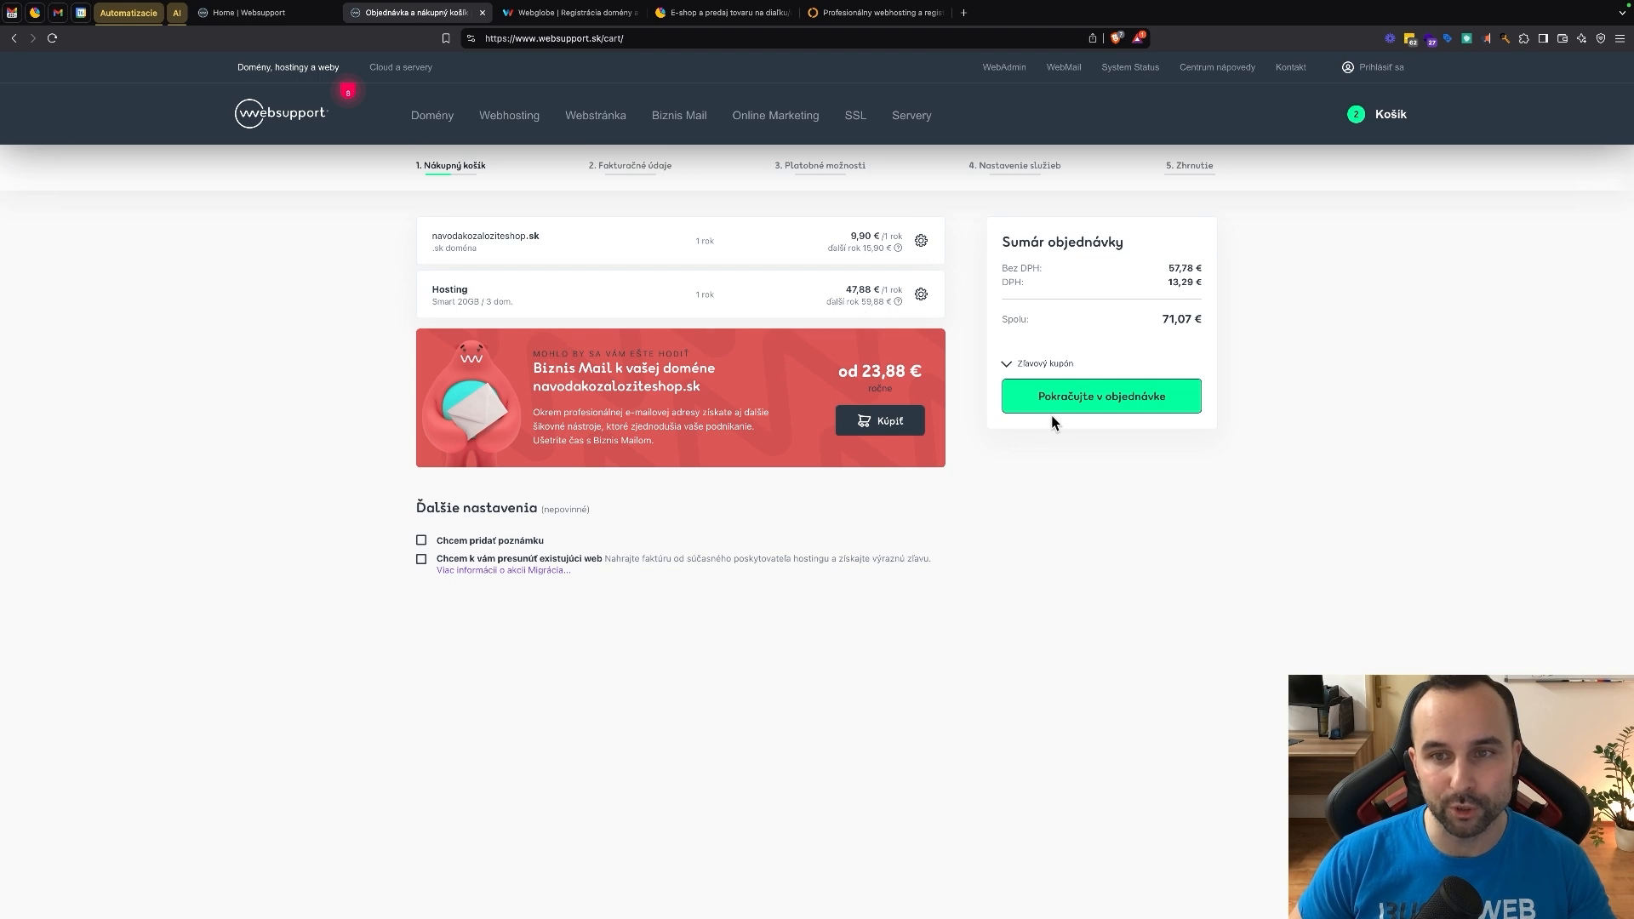
click(1104, 398)
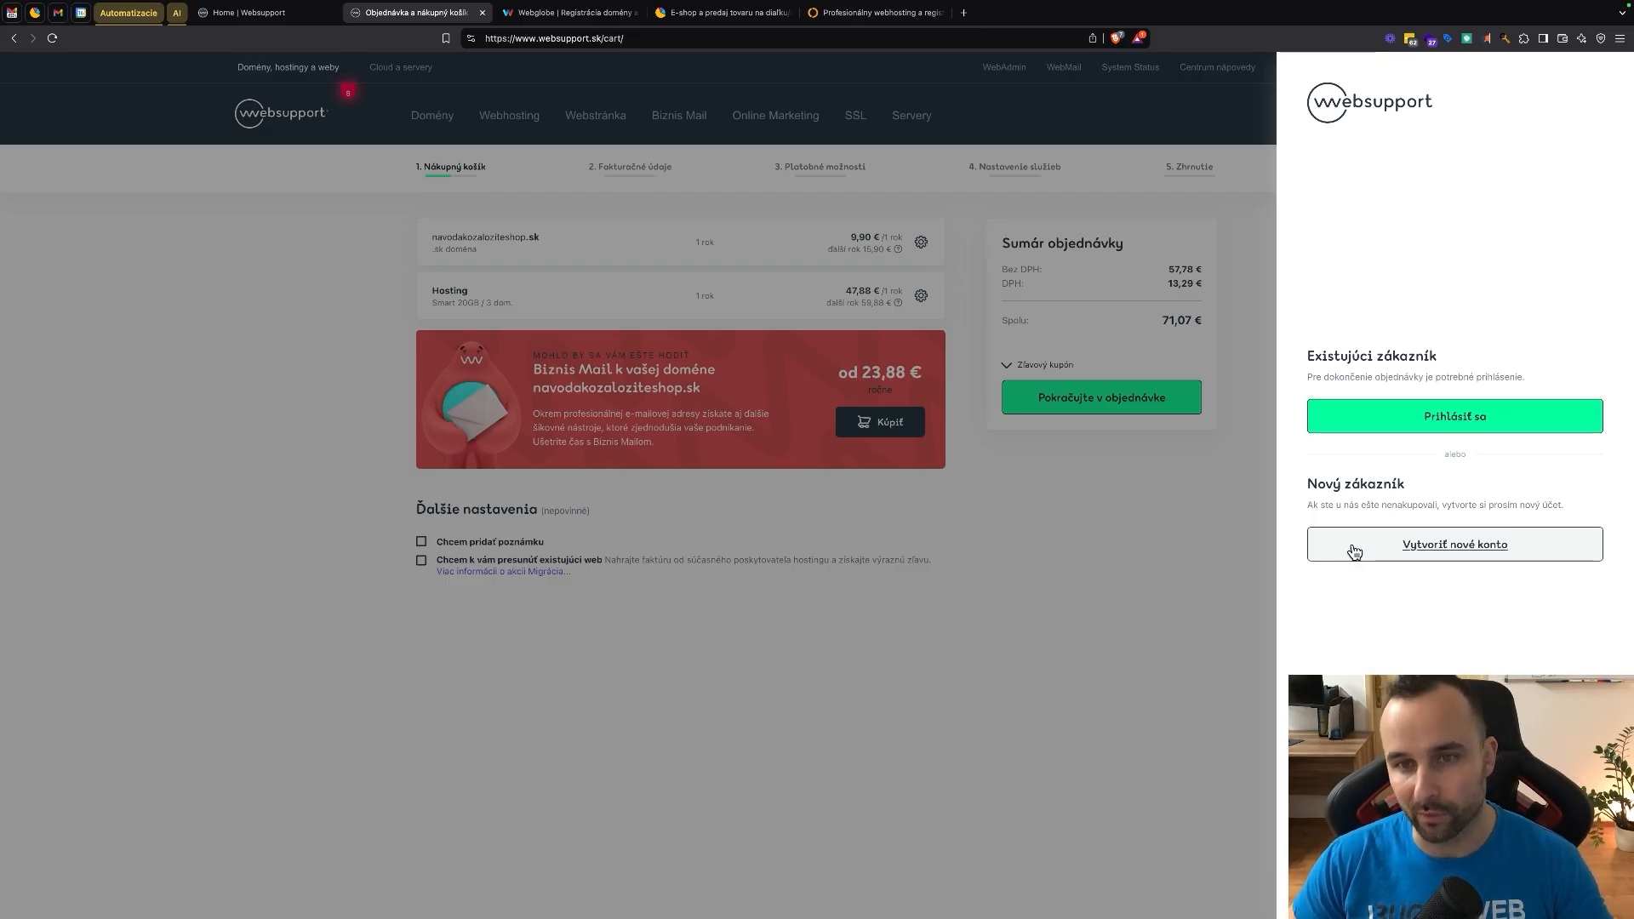
click(990, 512)
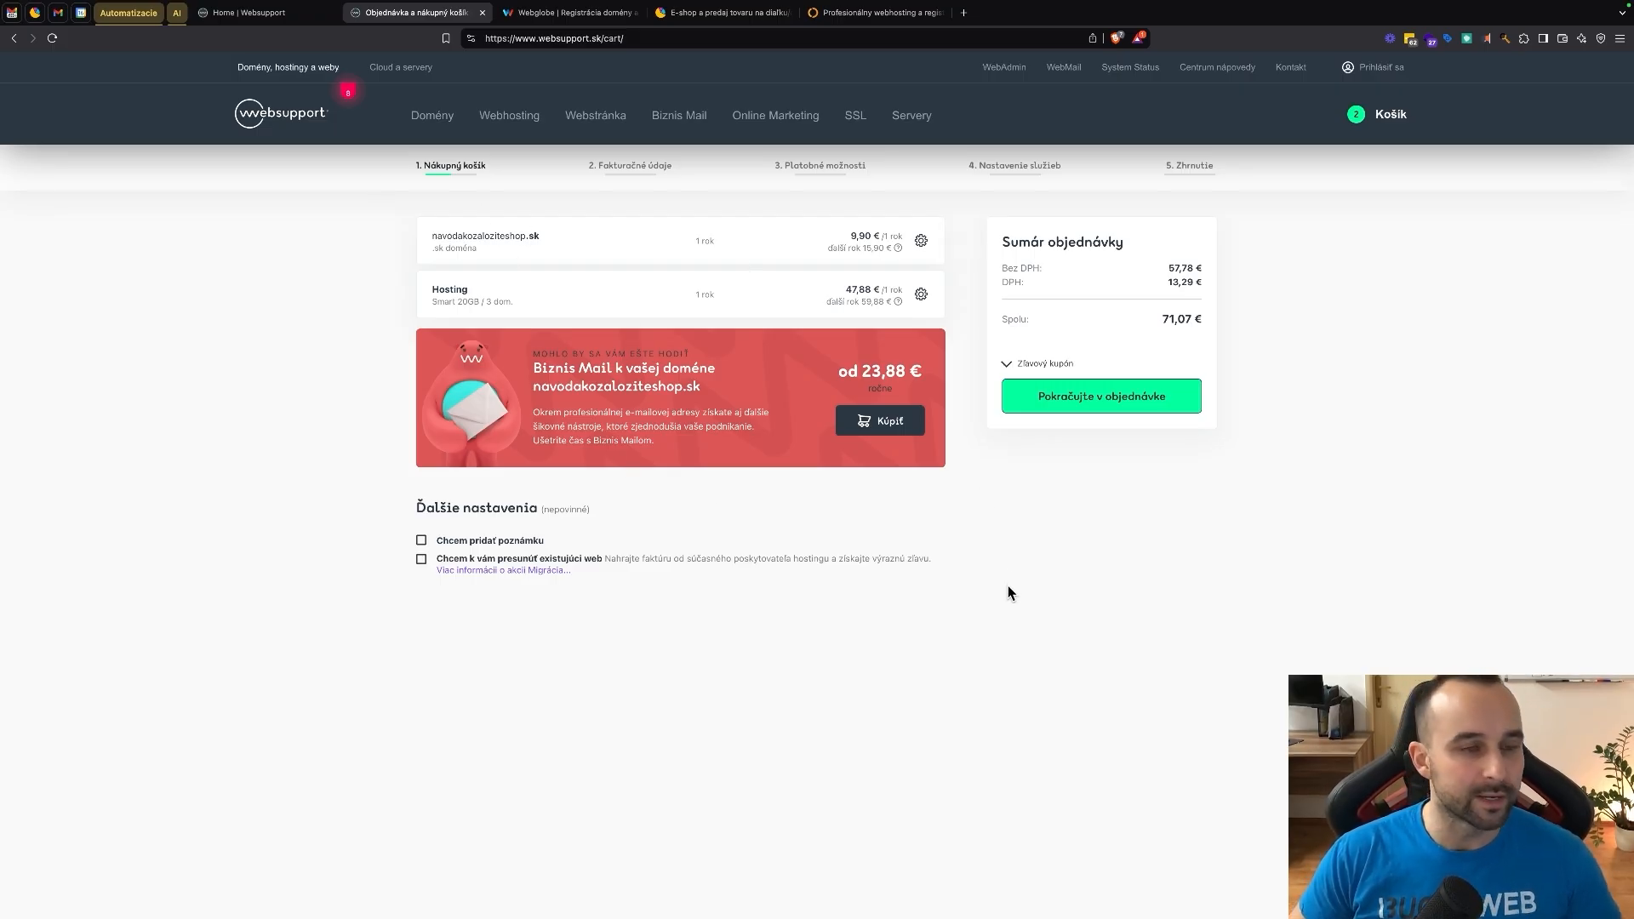
scroll(1006, 586, down, 1)
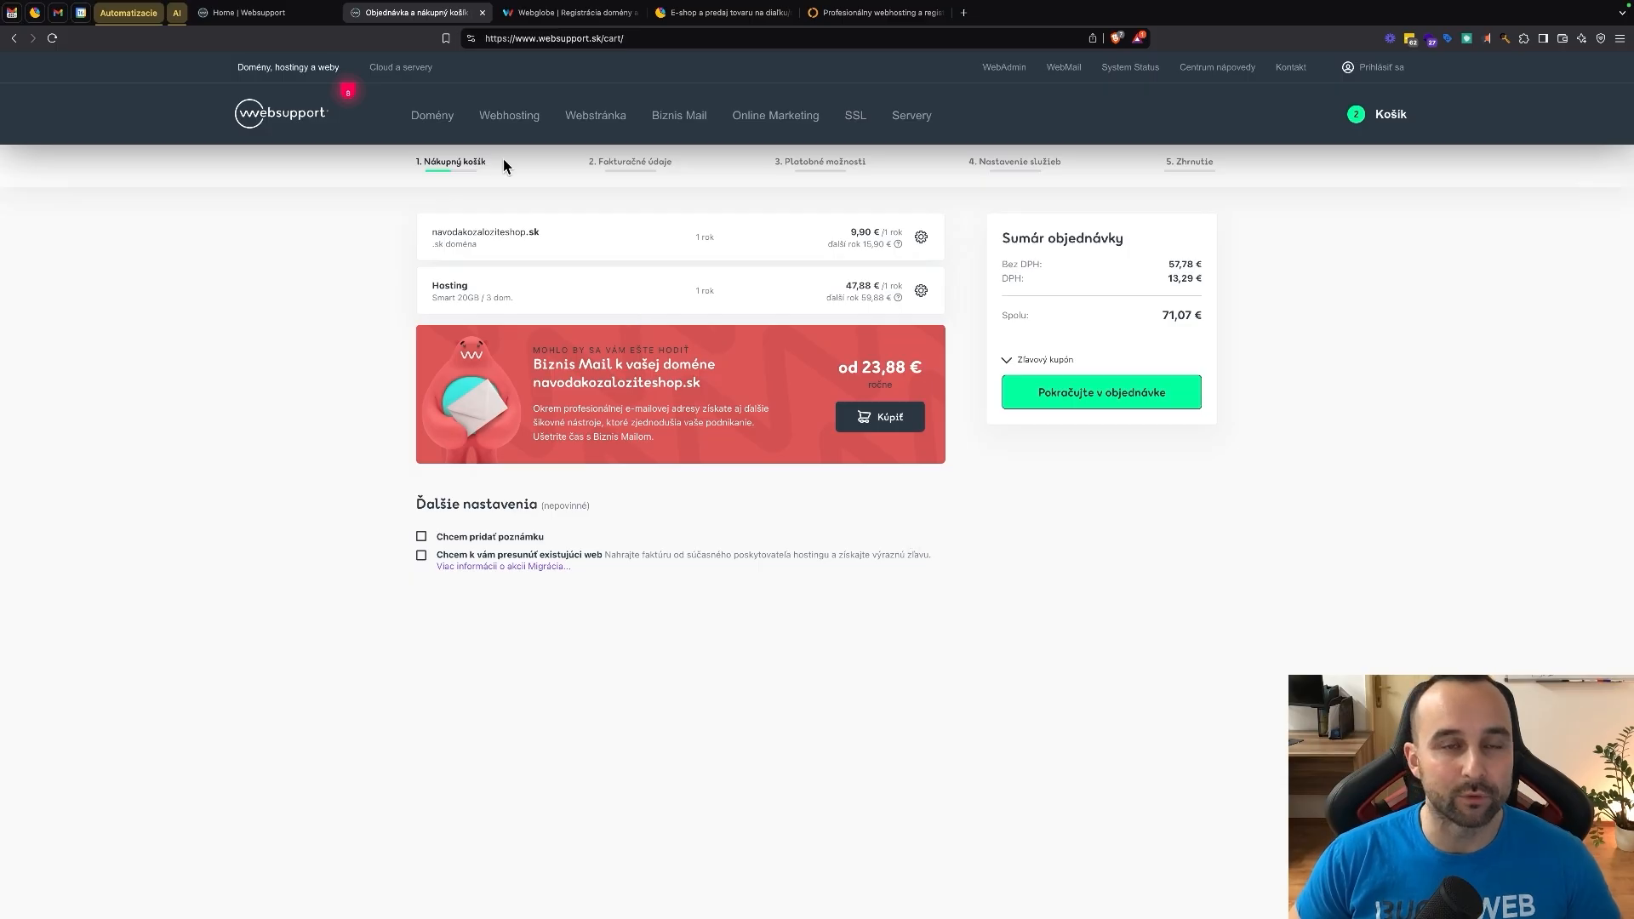
- Close the Elbia, e-shop and Webglobe browser tabs
click(943, 12)
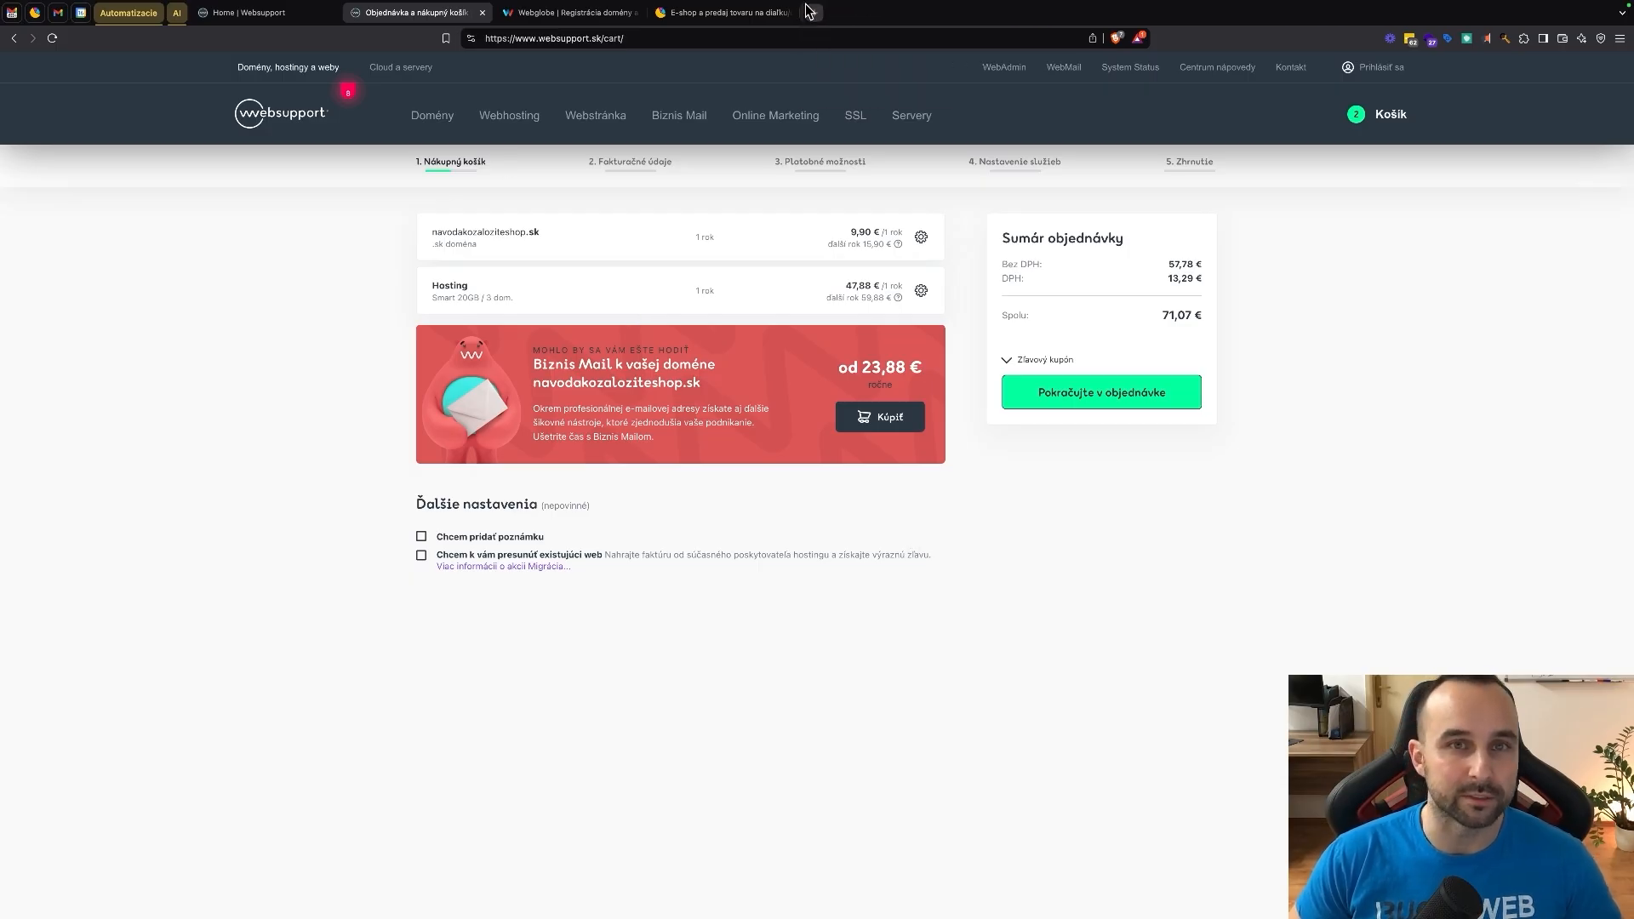
click(798, 13)
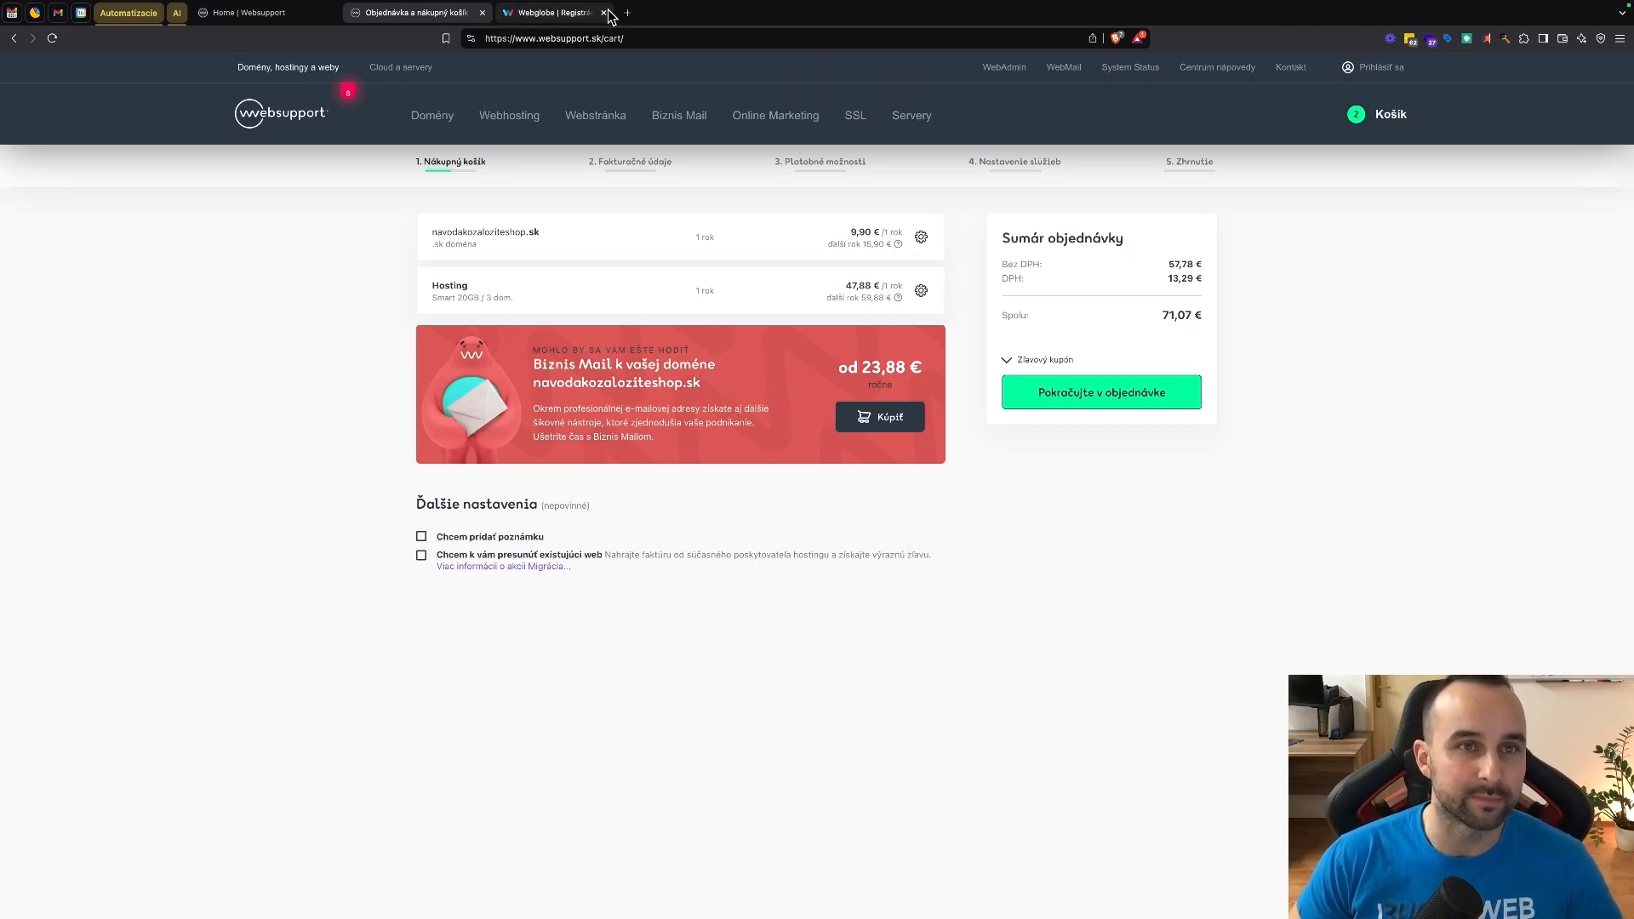
click(606, 13)
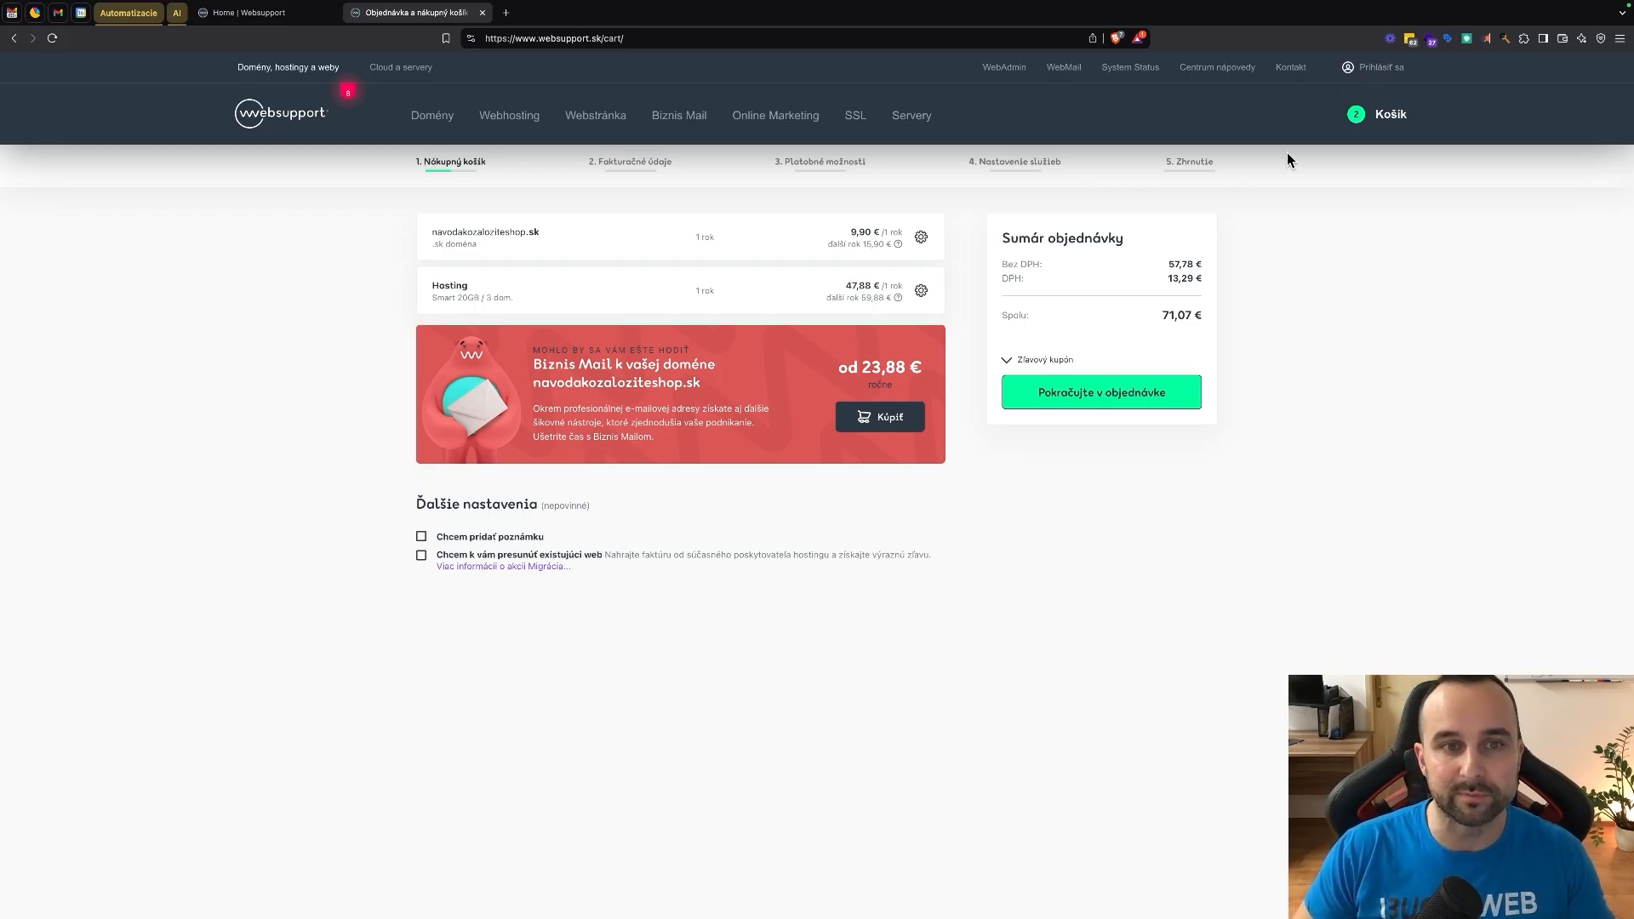
- In WebAdmin, view the wpa.sk CMS installer page offering WordPress 6.7.1
click(243, 15)
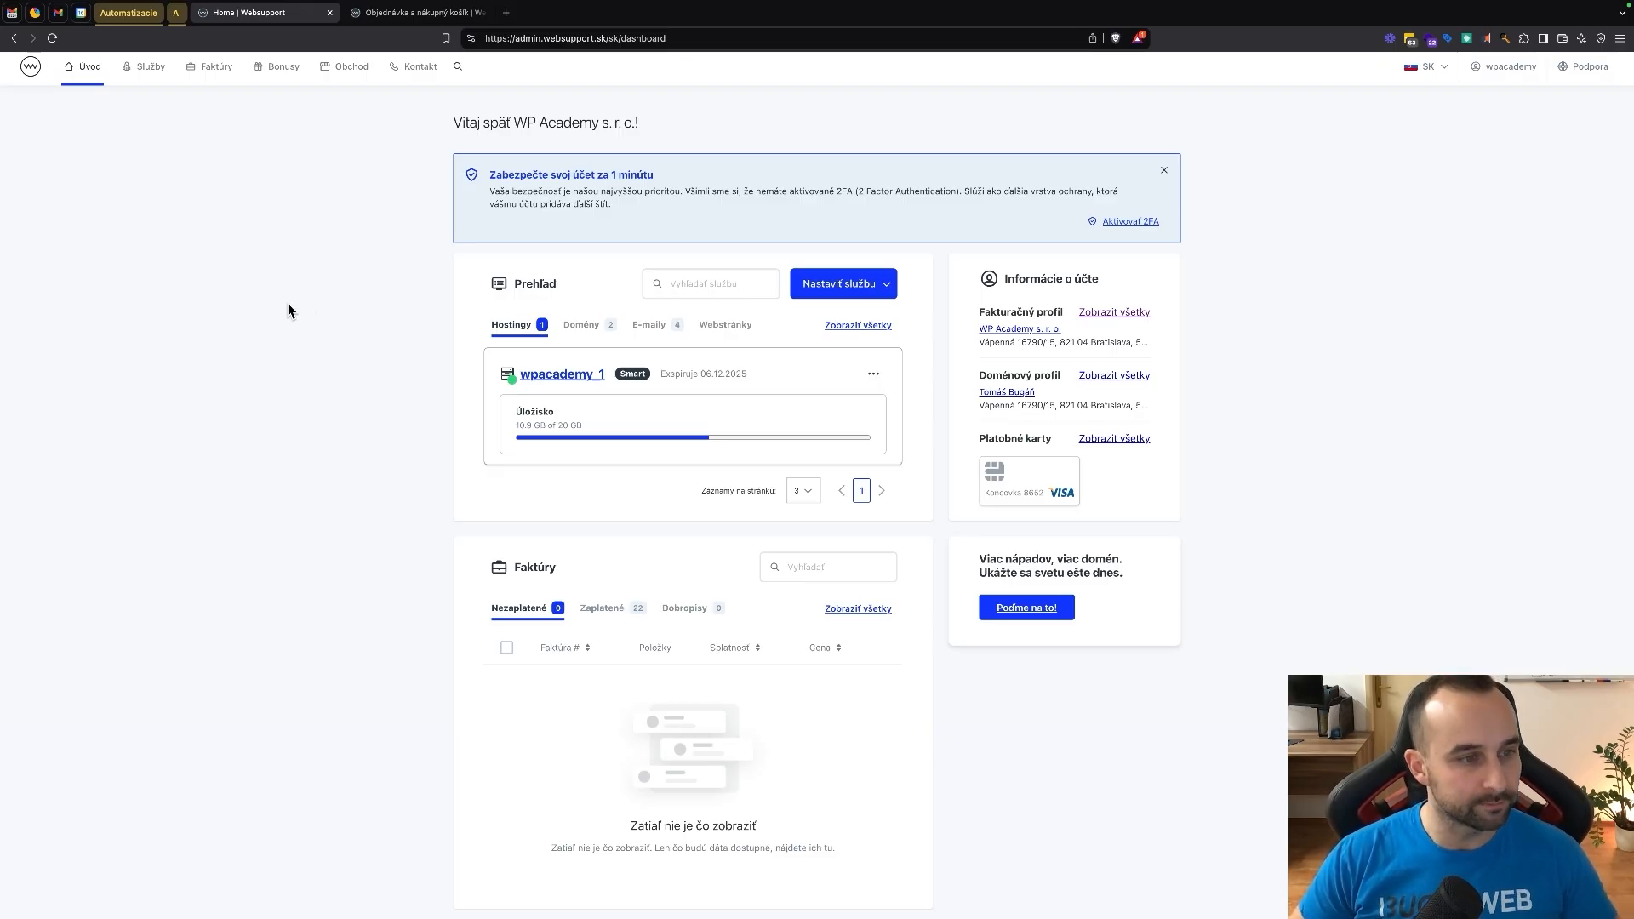
click(152, 70)
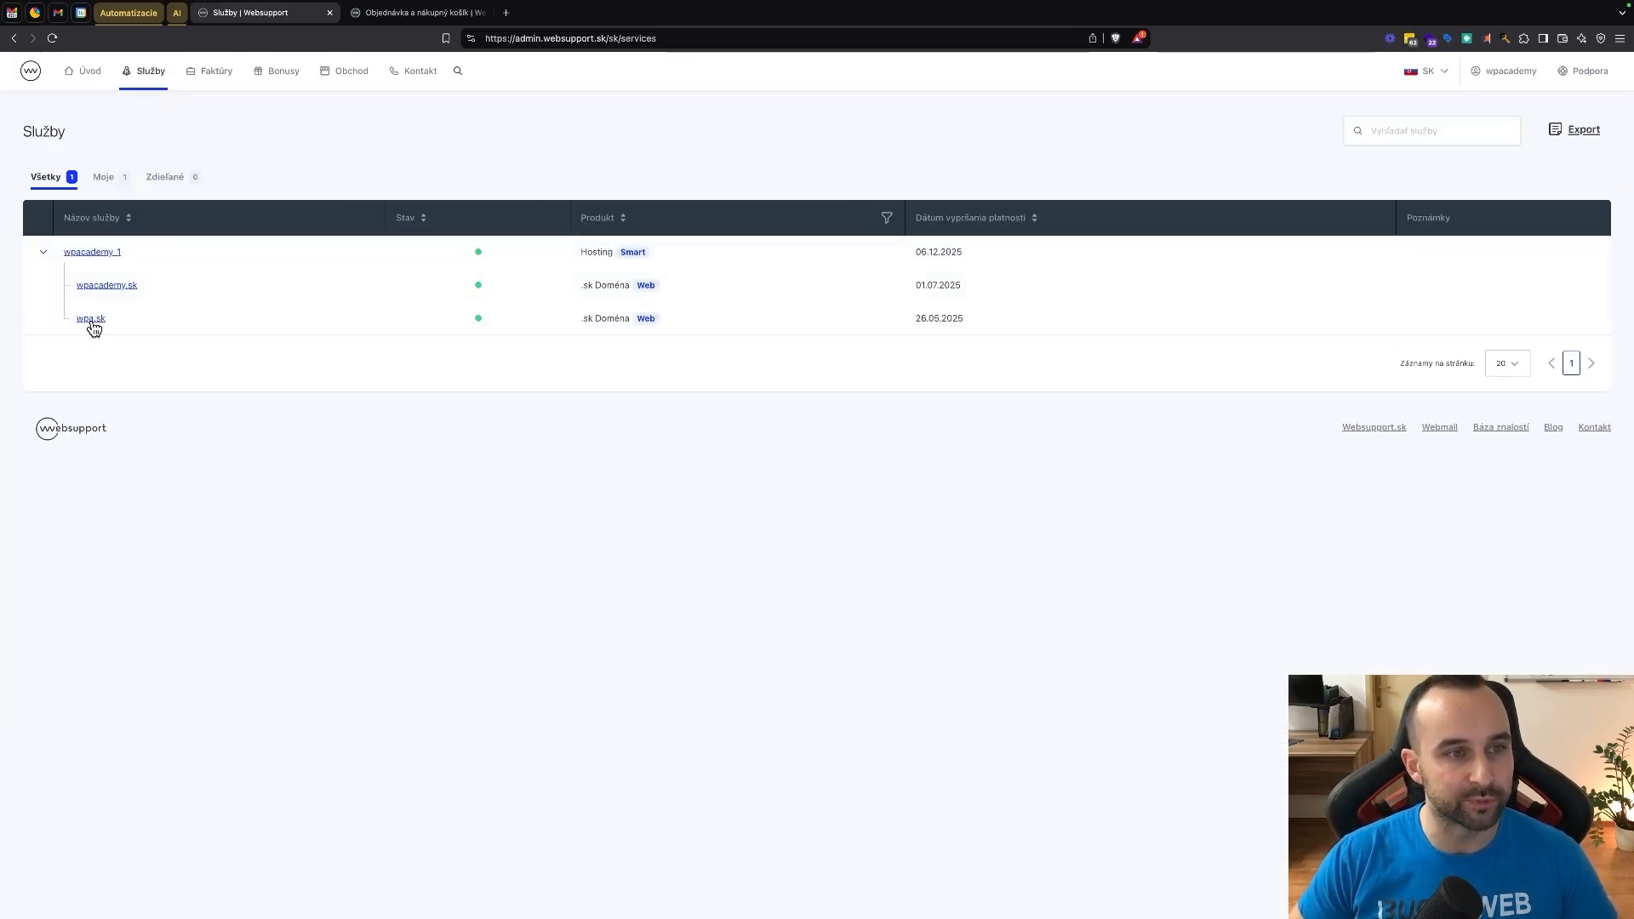
click(91, 324)
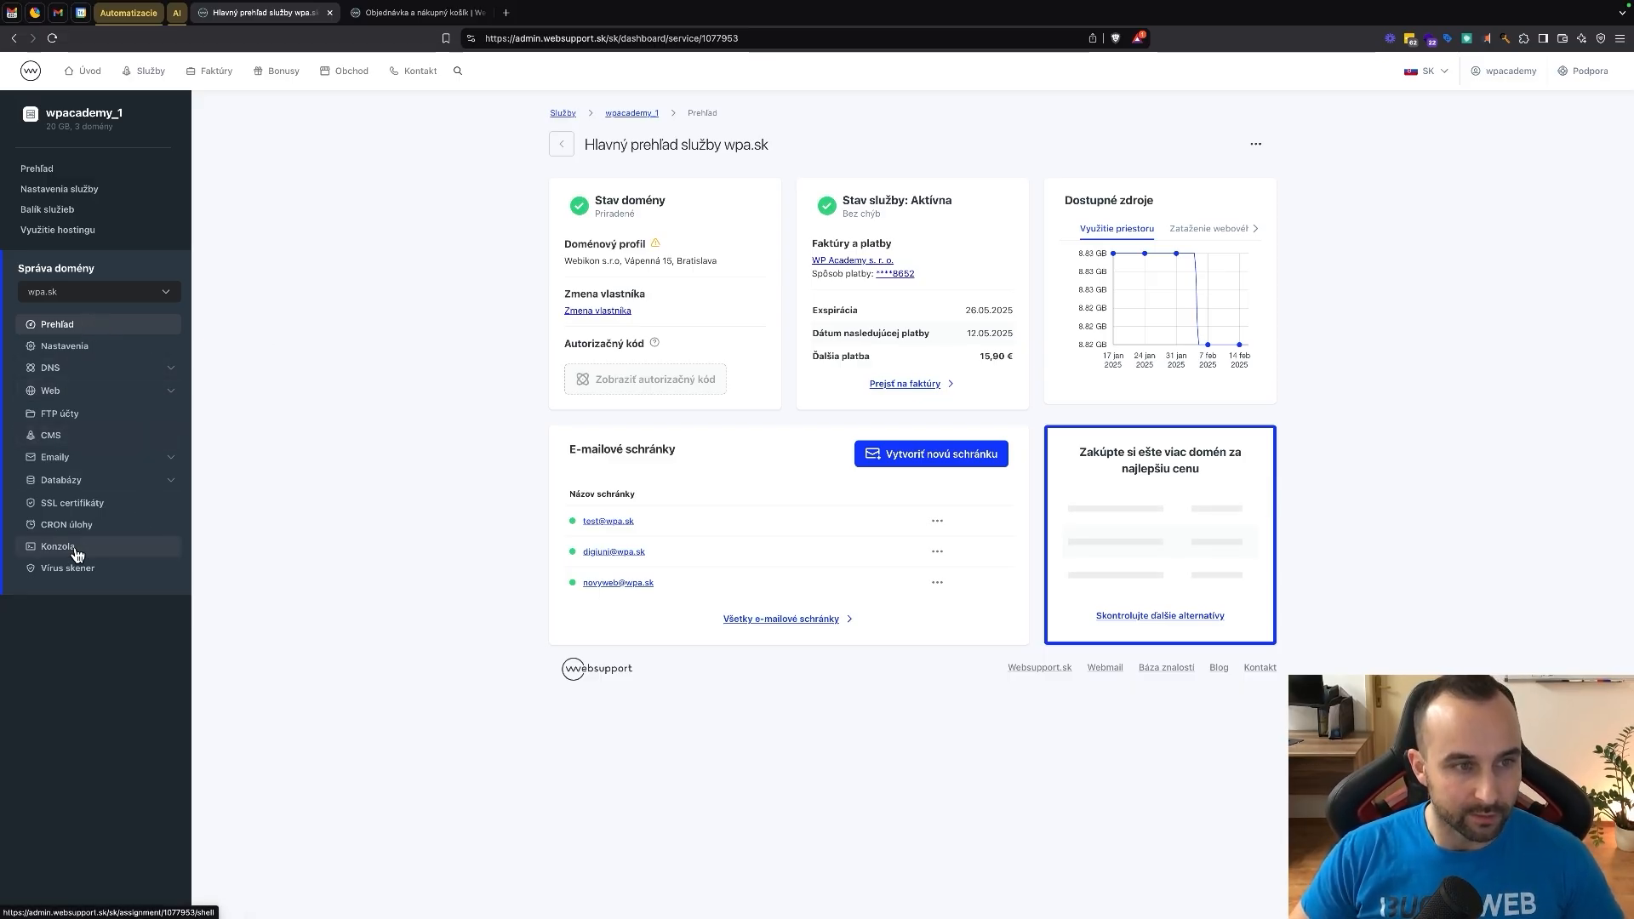
click(47, 443)
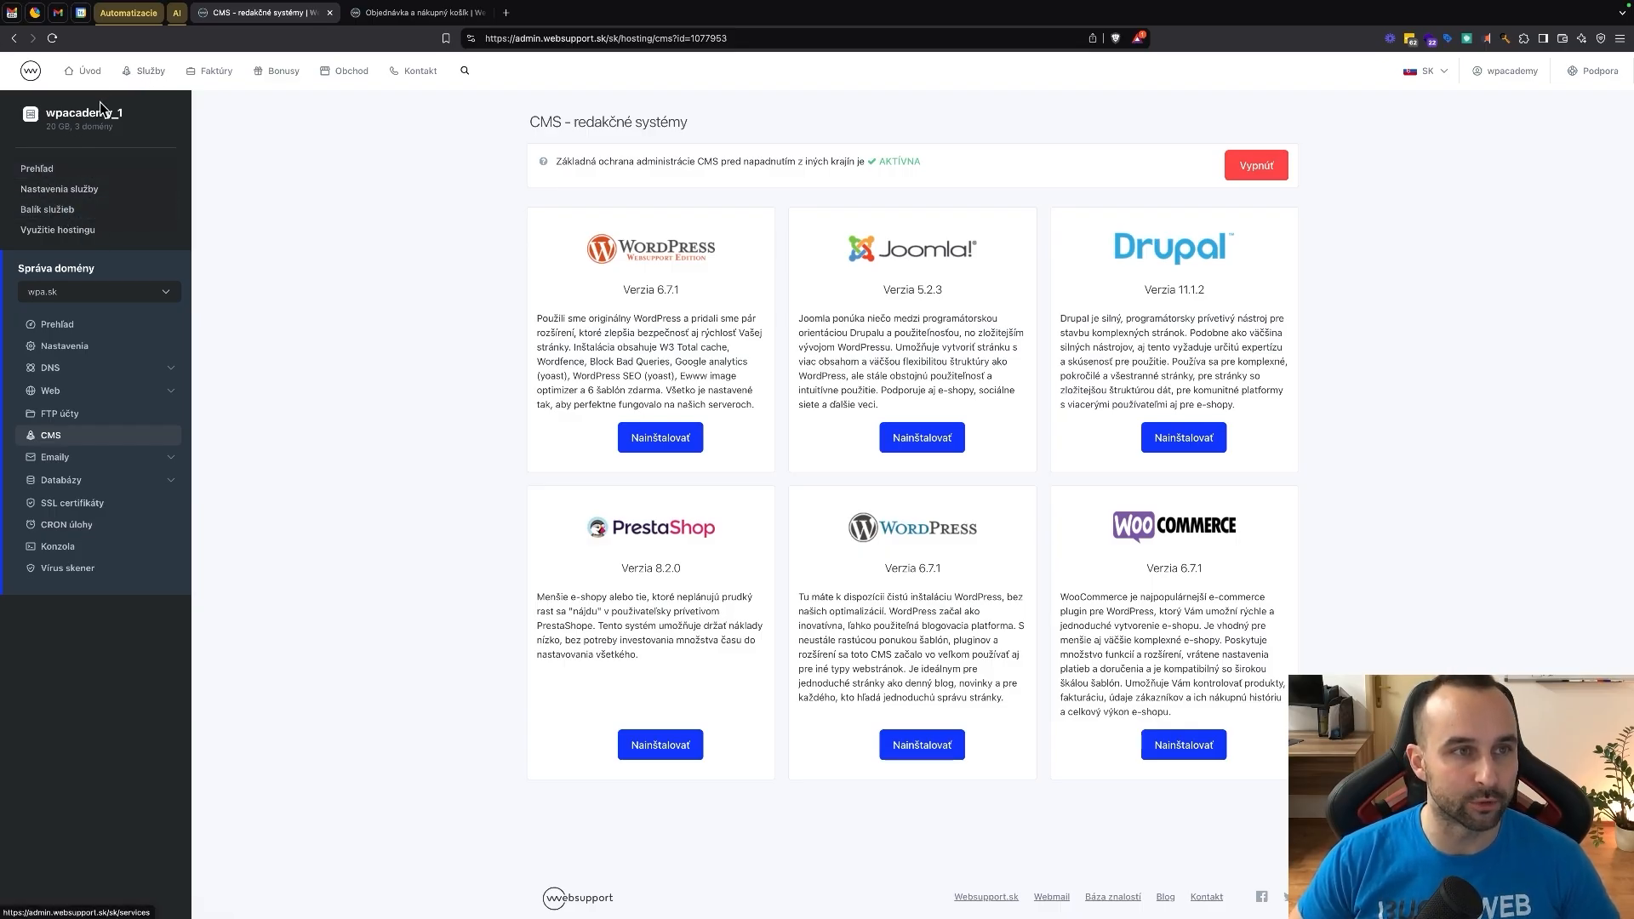
click(145, 71)
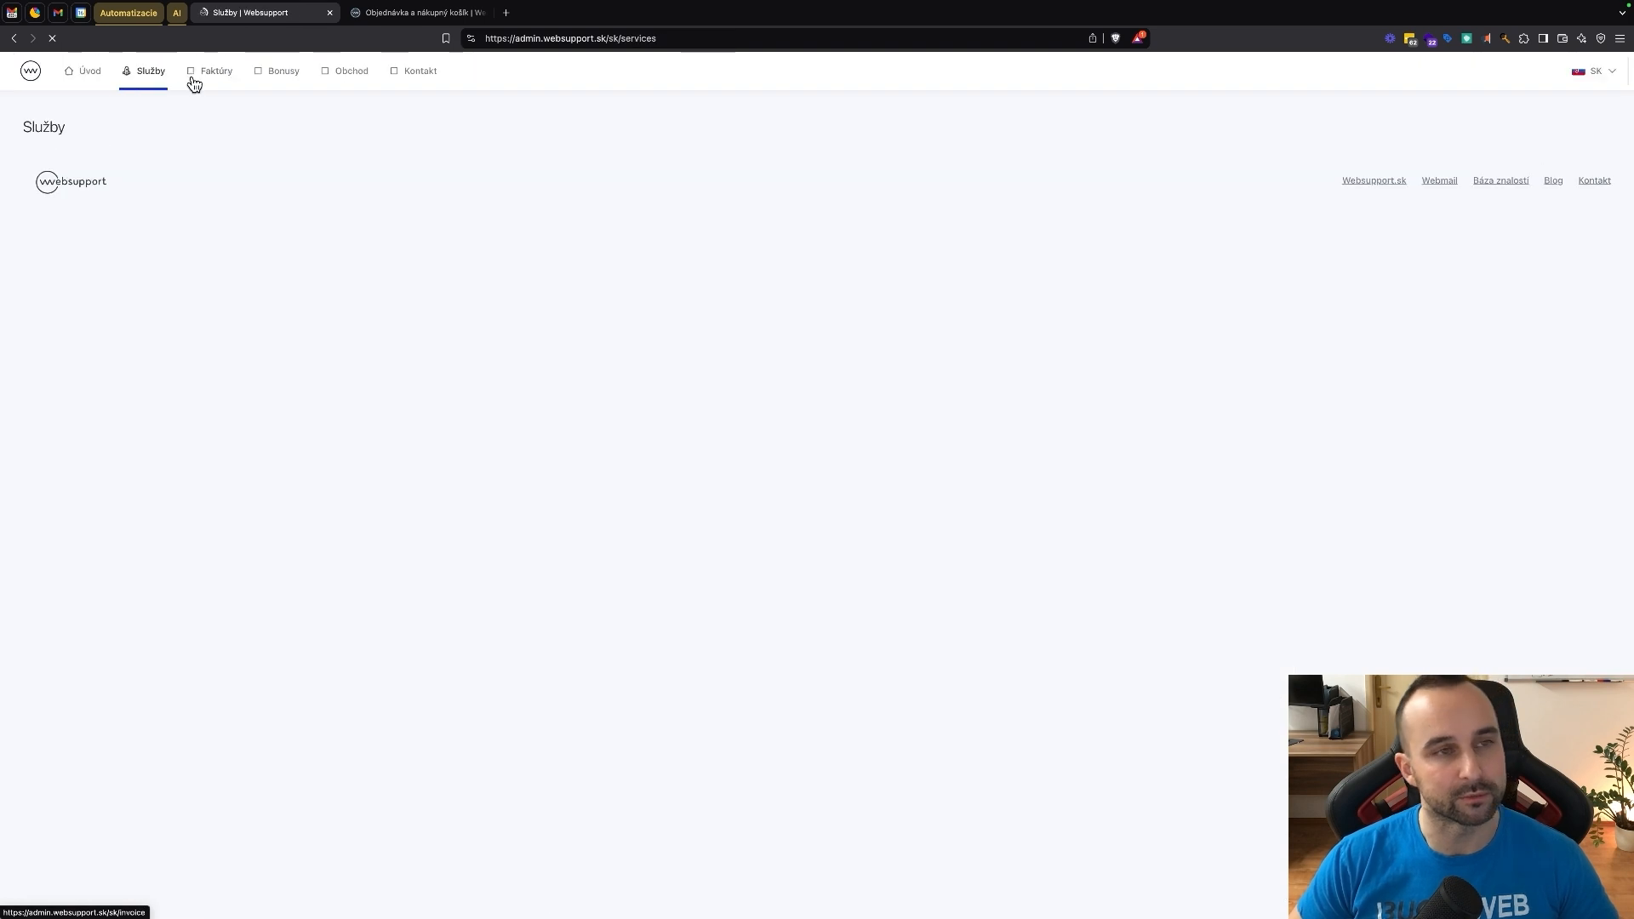
- Try adding a domain to wpacademy_1 hosting, then cancel since none are available
click(86, 255)
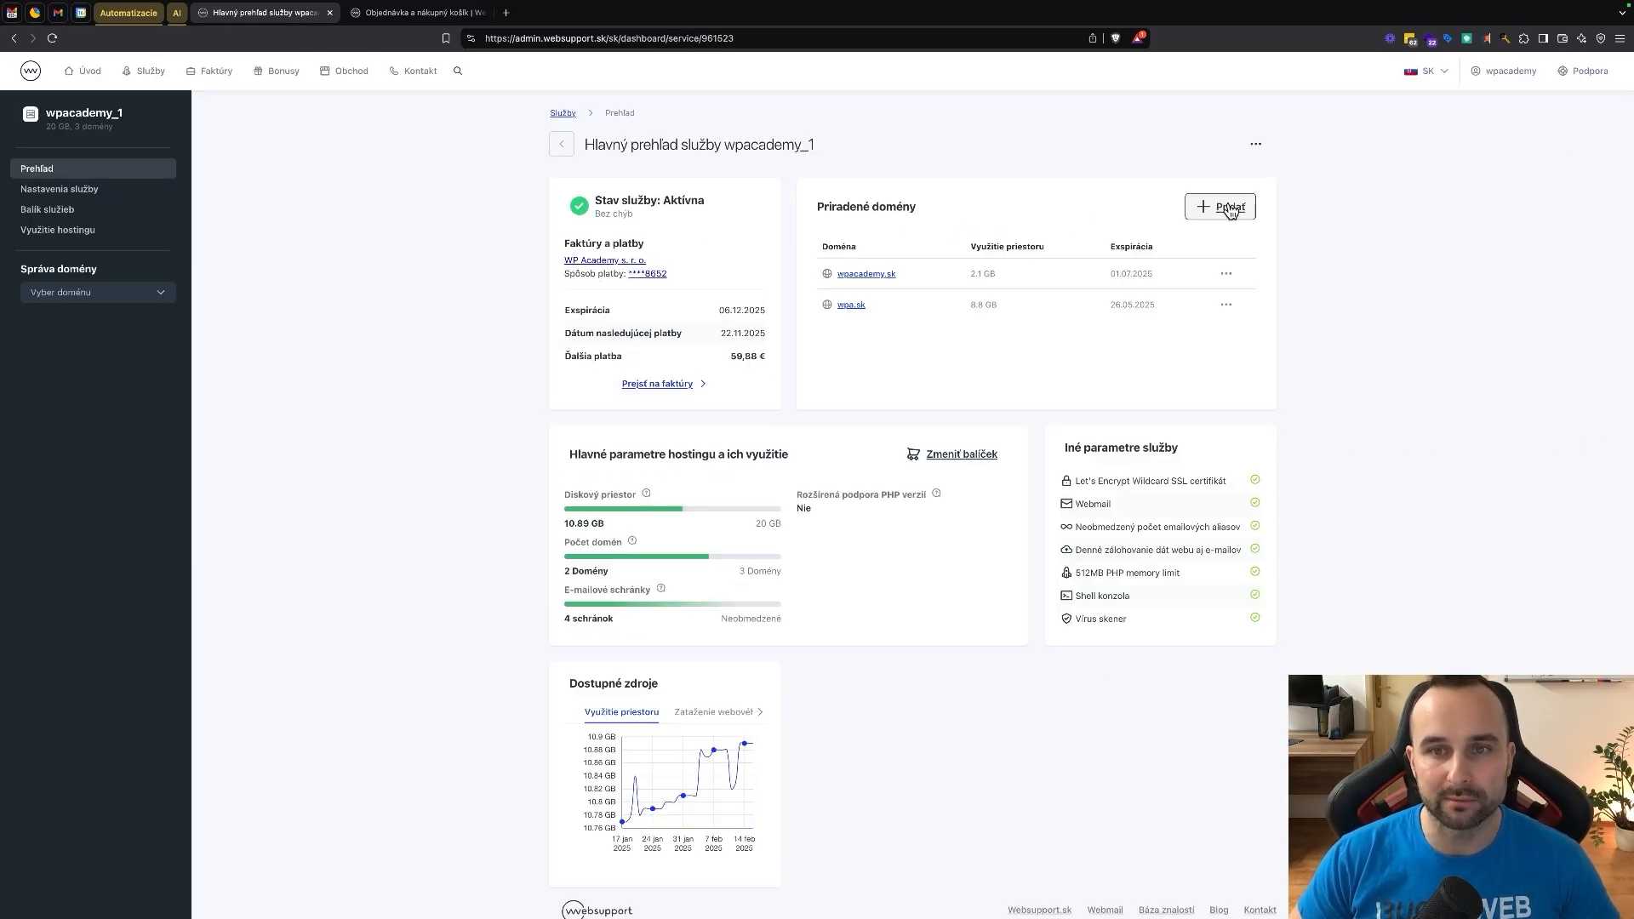
click(1224, 209)
click(780, 449)
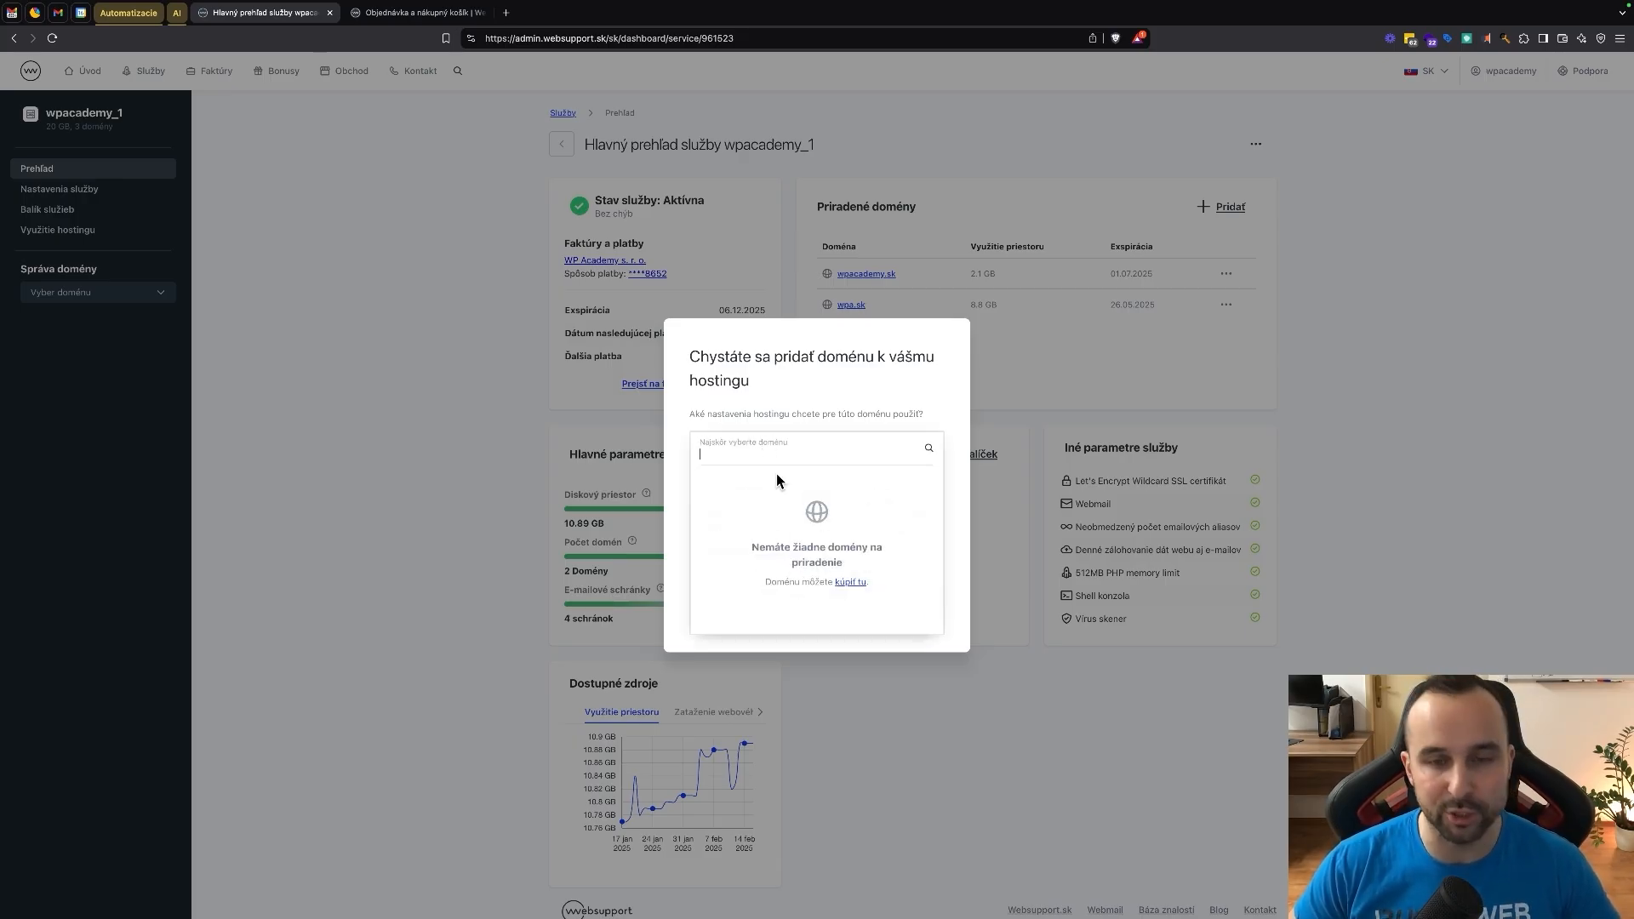
click(835, 349)
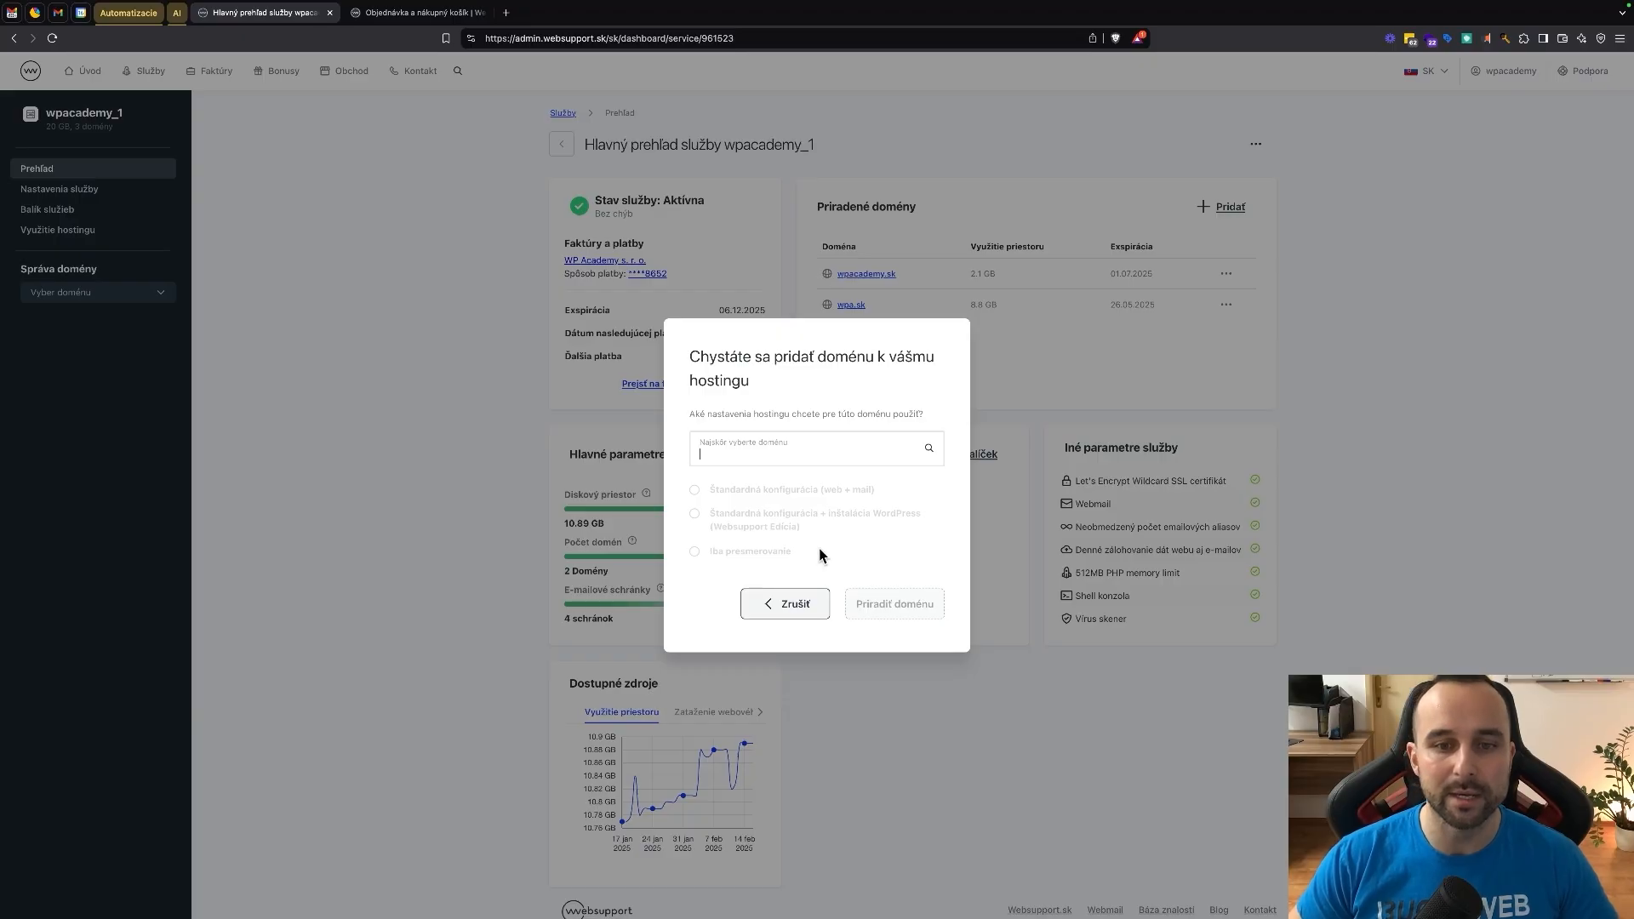
click(796, 611)
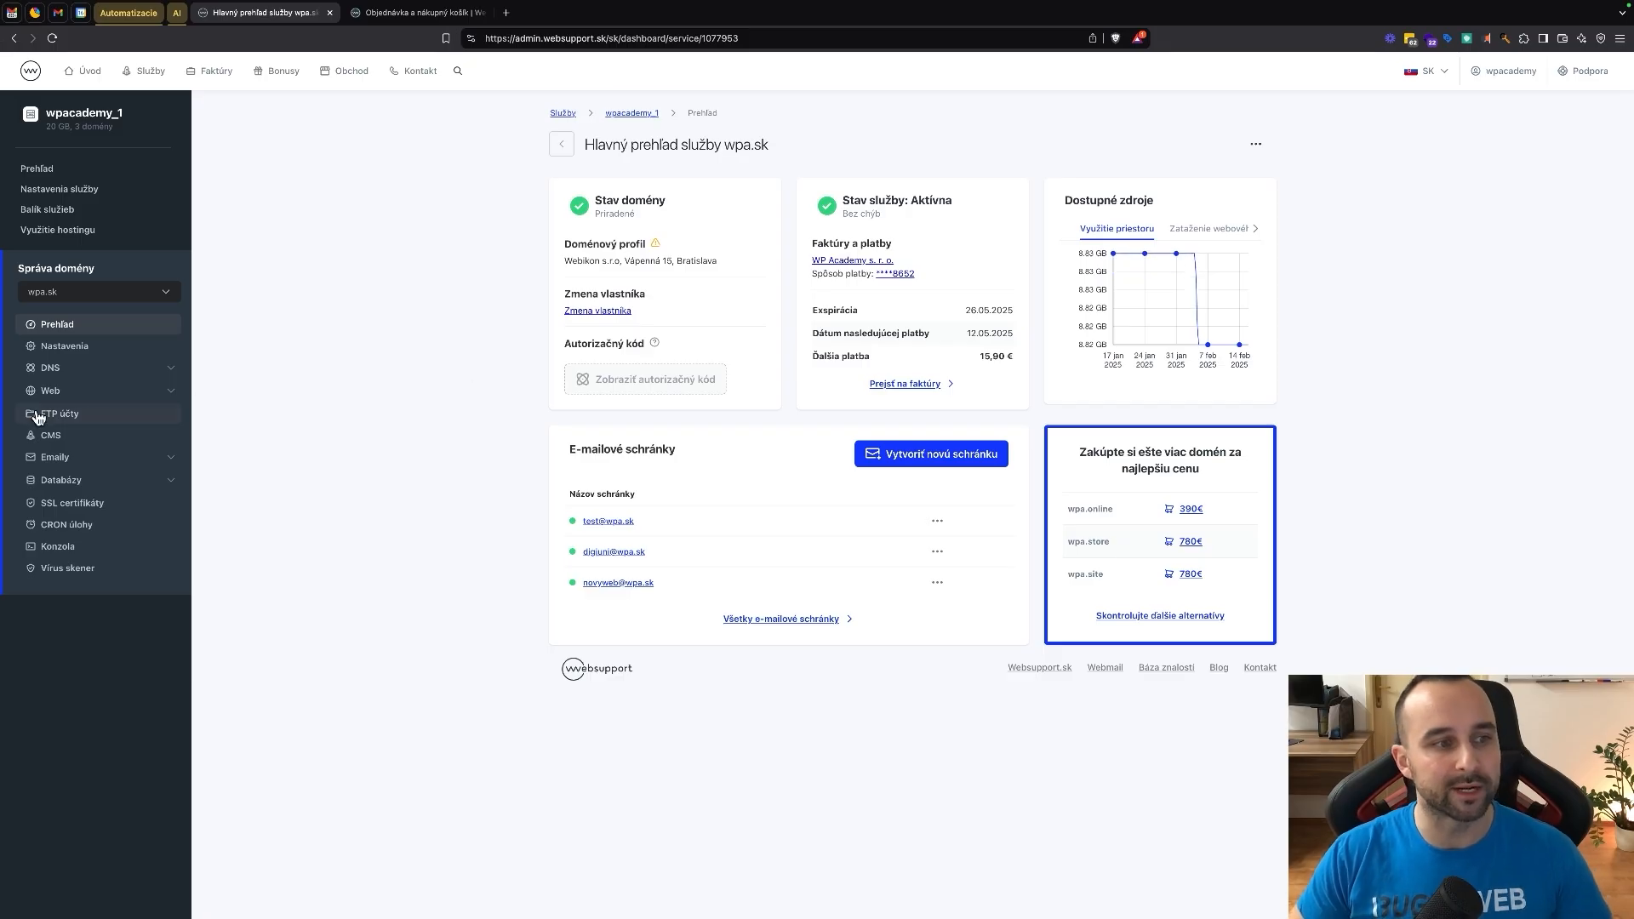
- Open the CMS page for wpa.sk and choose to install plain WordPress
click(53, 437)
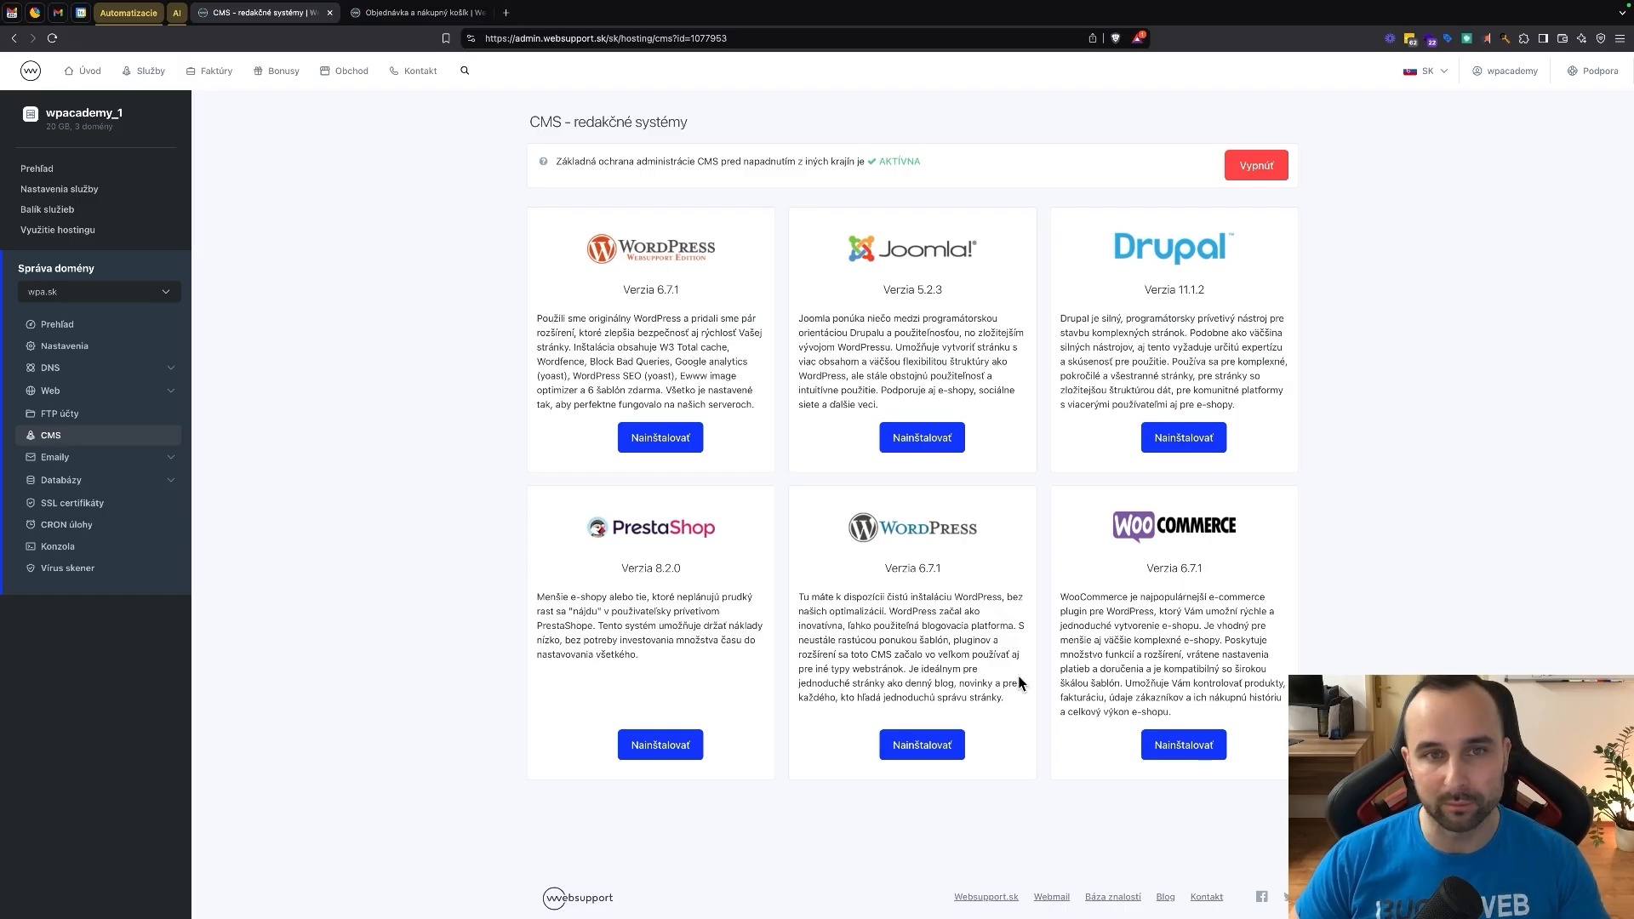
click(939, 746)
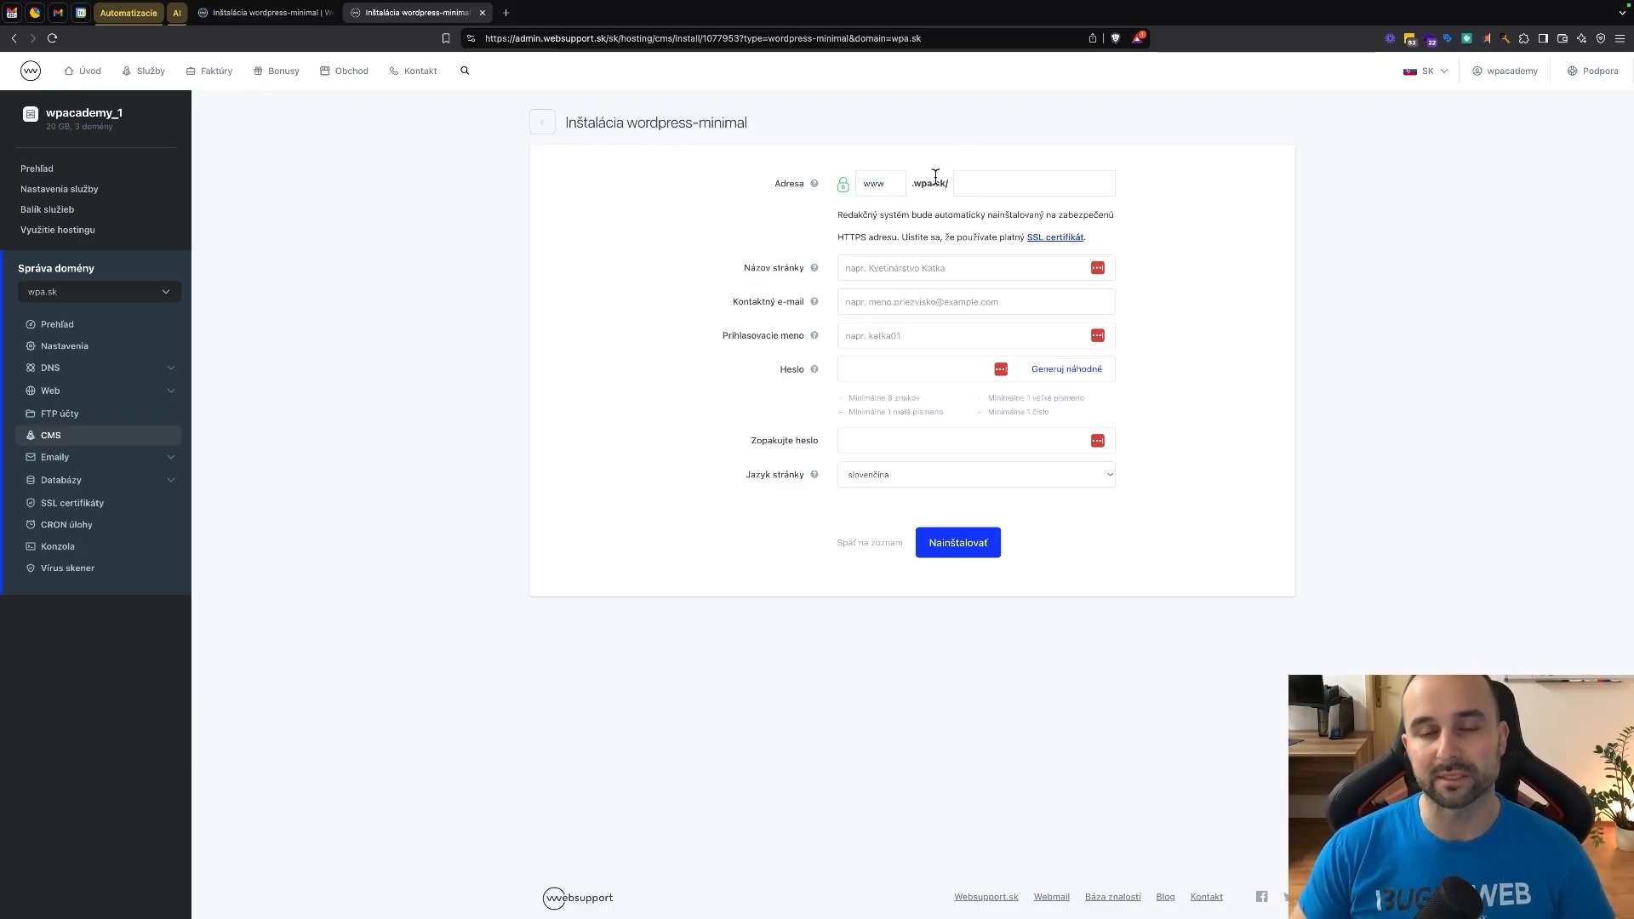
- Set subdomain eshop, site title eshop, and fill in the saved contact e-mail
double_click(888, 183)
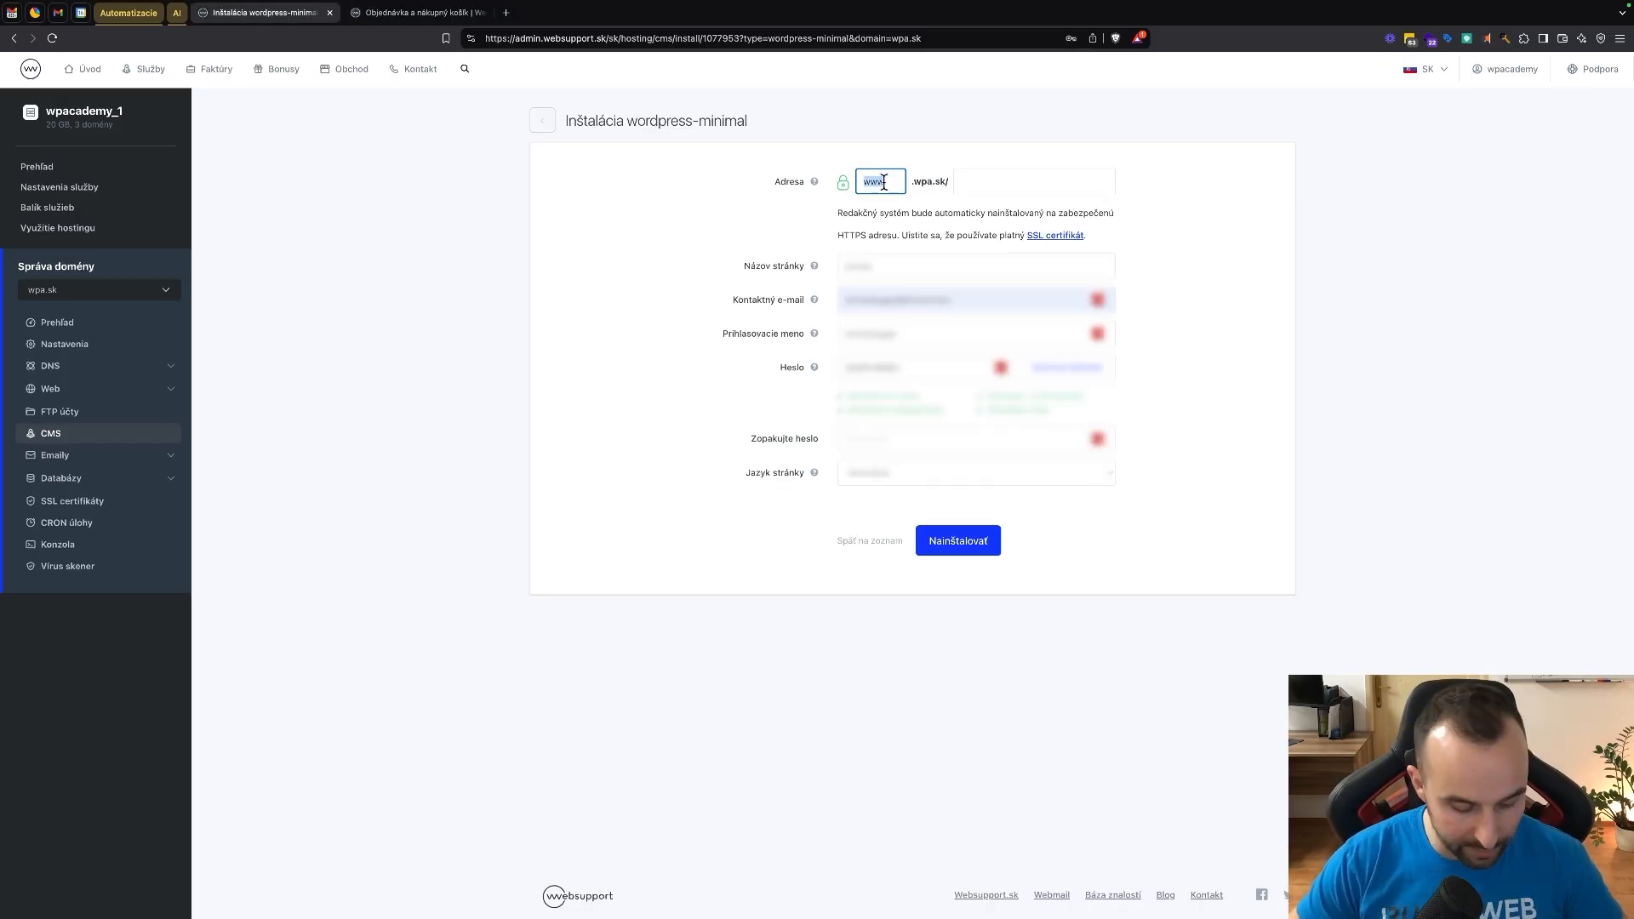
text(eshop)
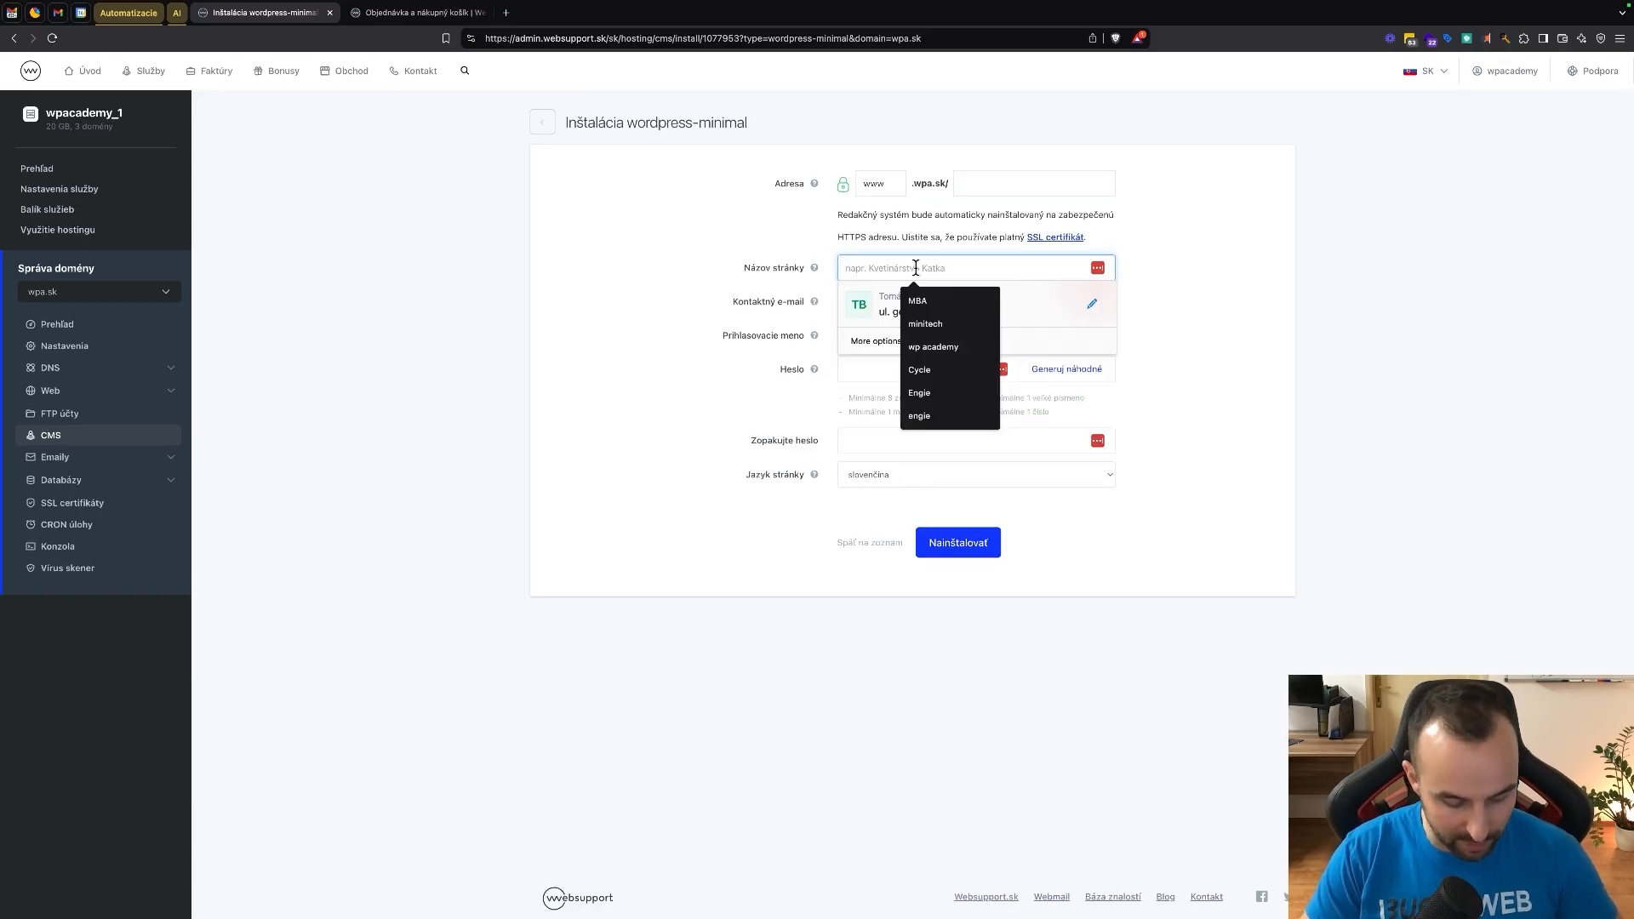
text(eshop)
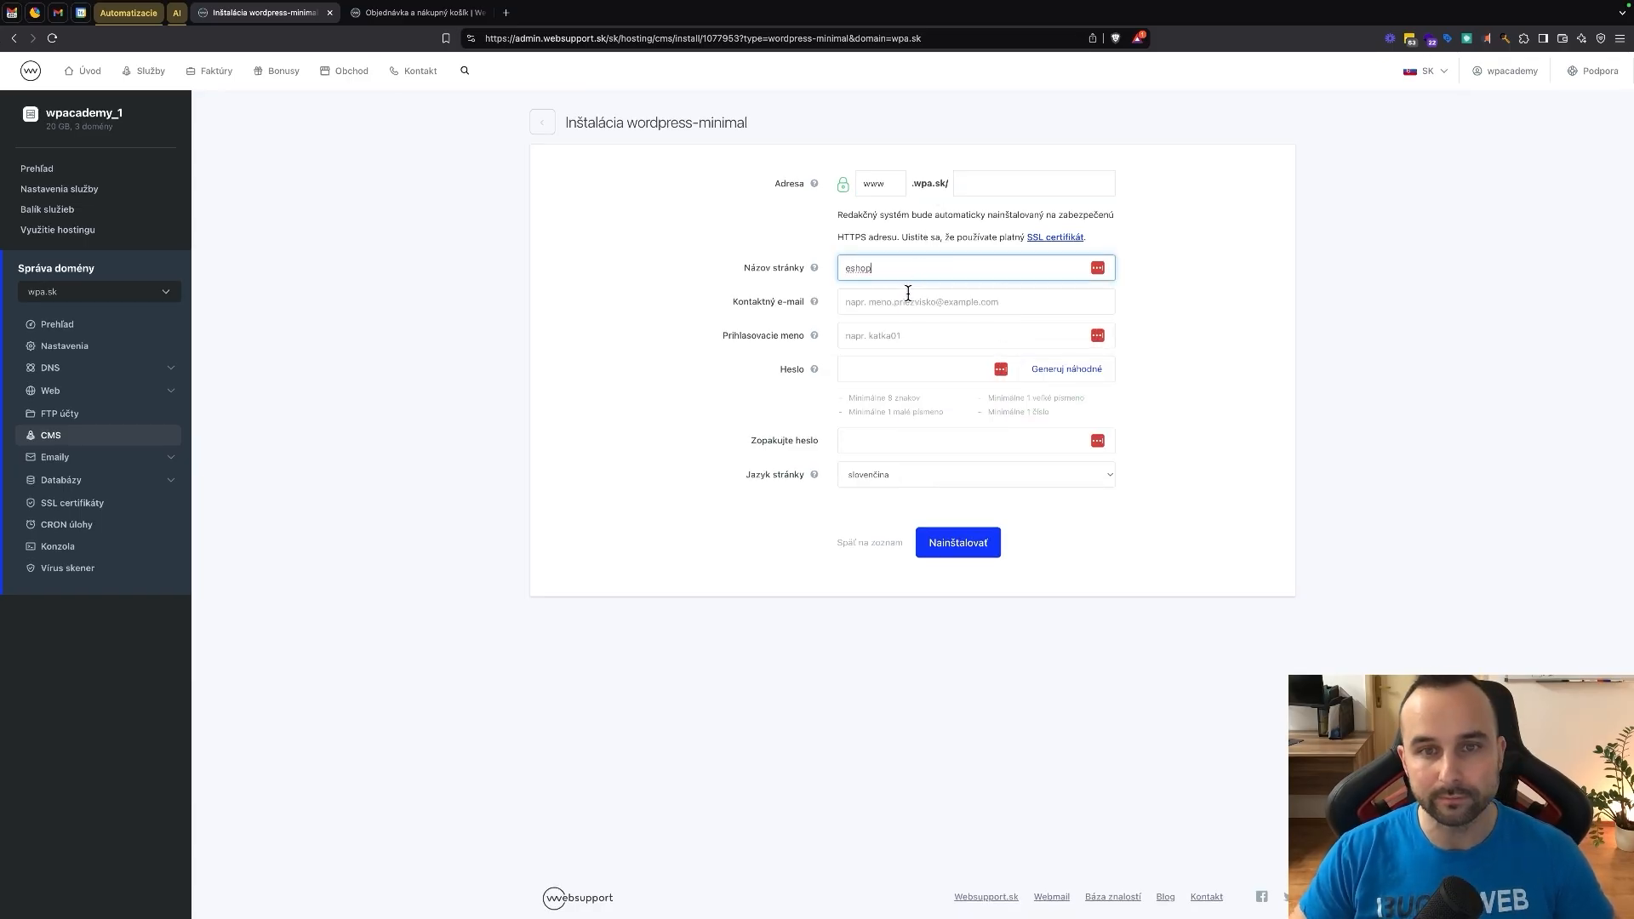
click(898, 293)
click(967, 361)
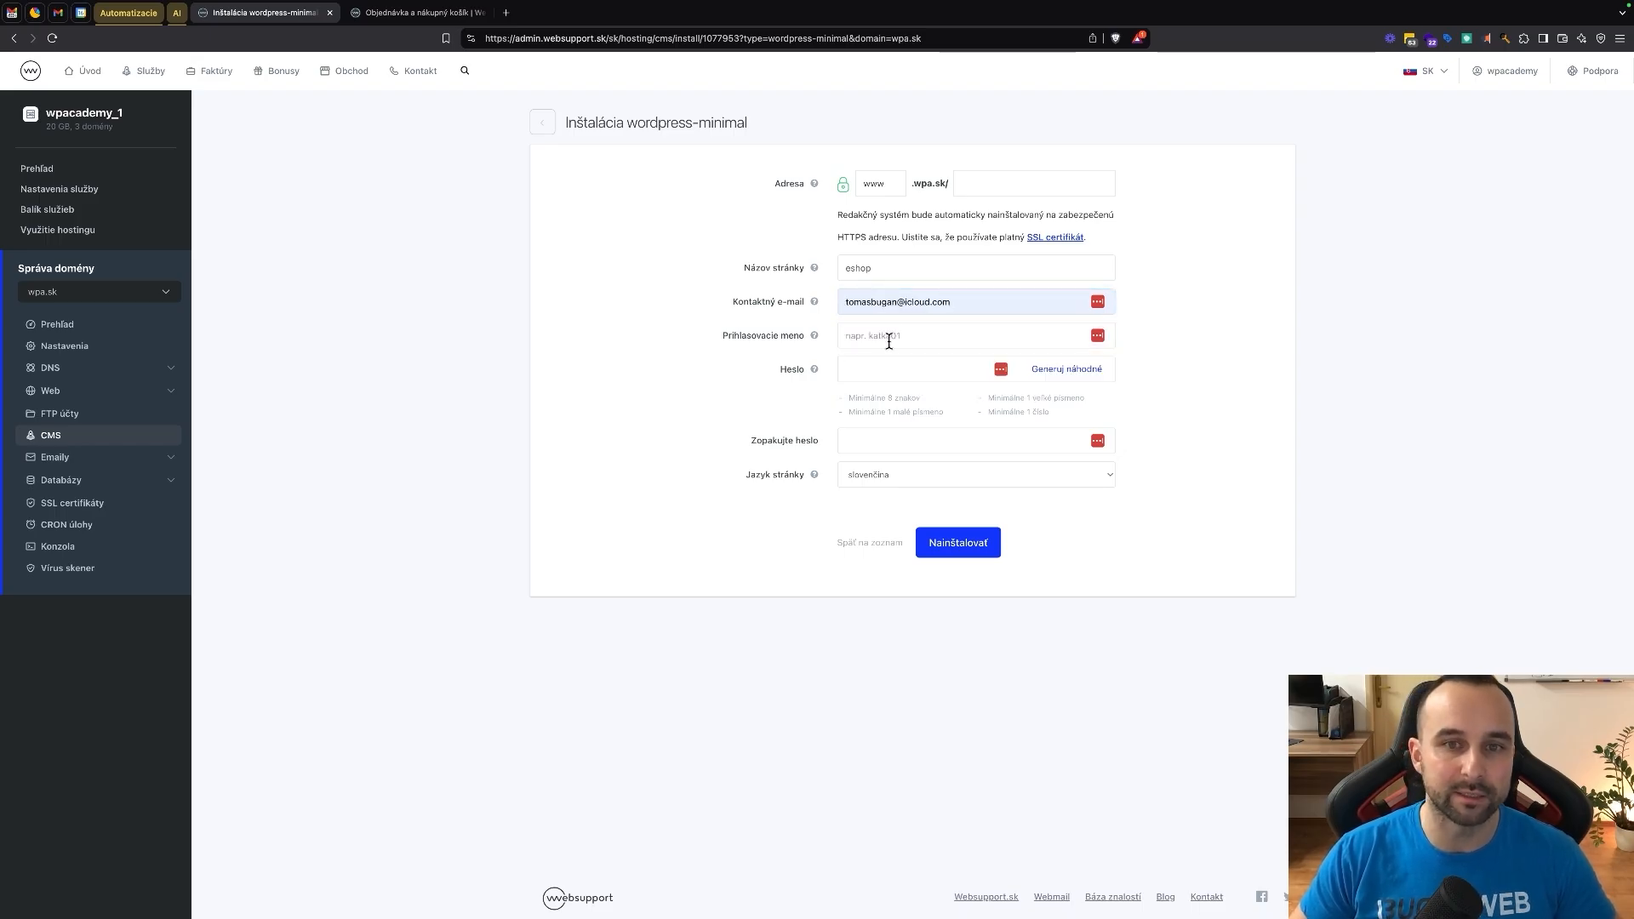
- Enter the admin login name and generate a random password
click(889, 340)
text(tomasbugan)
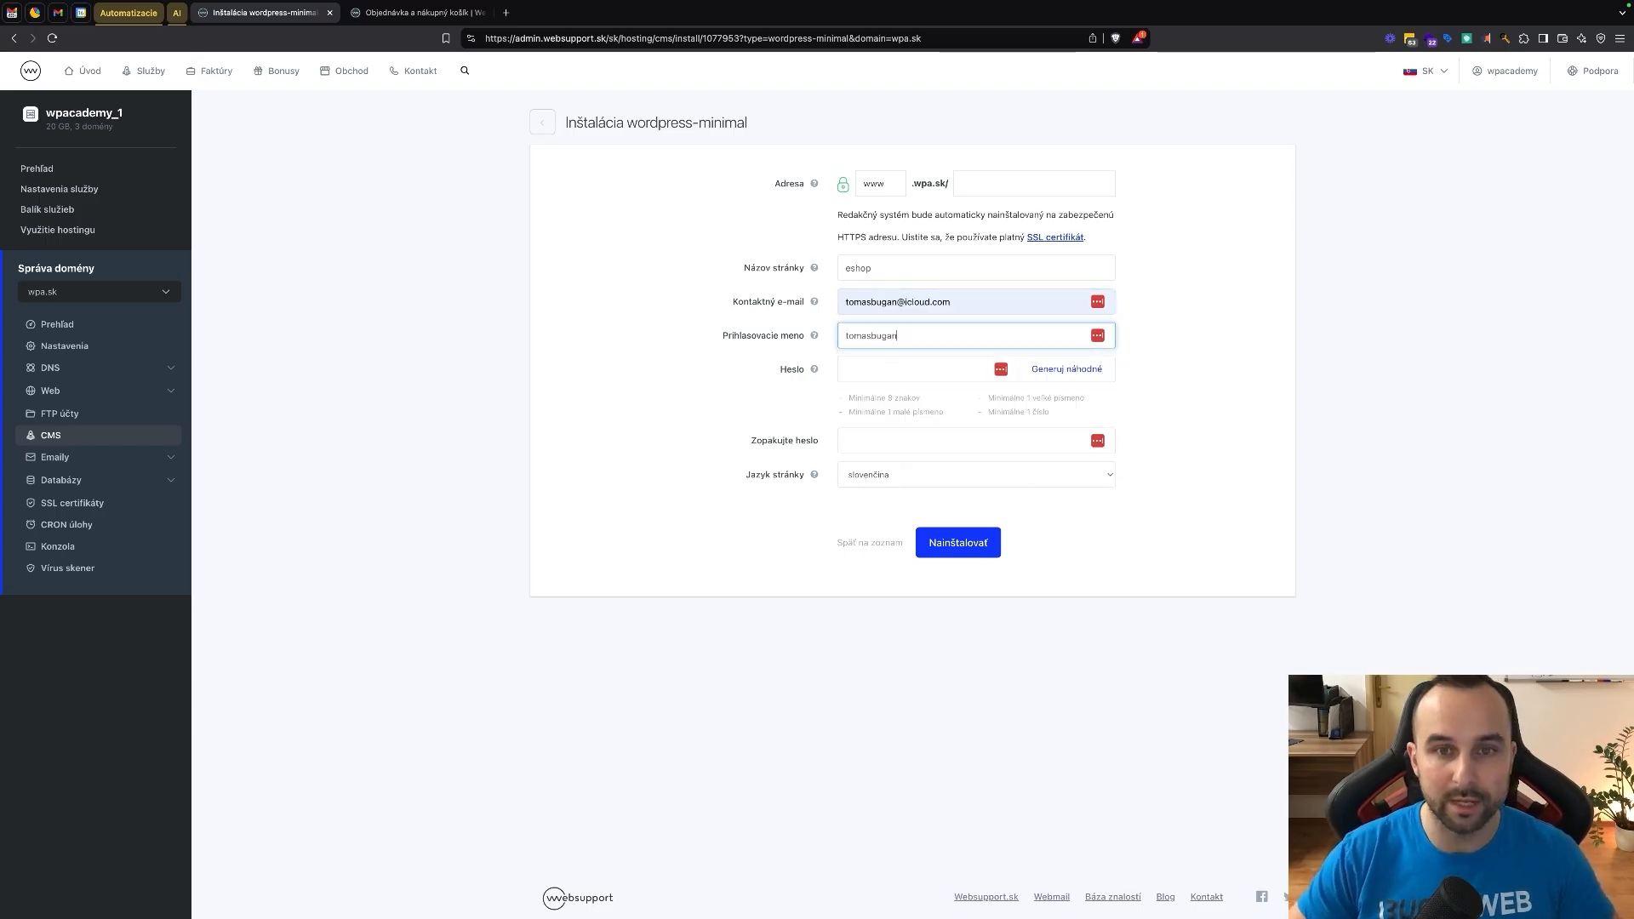
key(Tab)
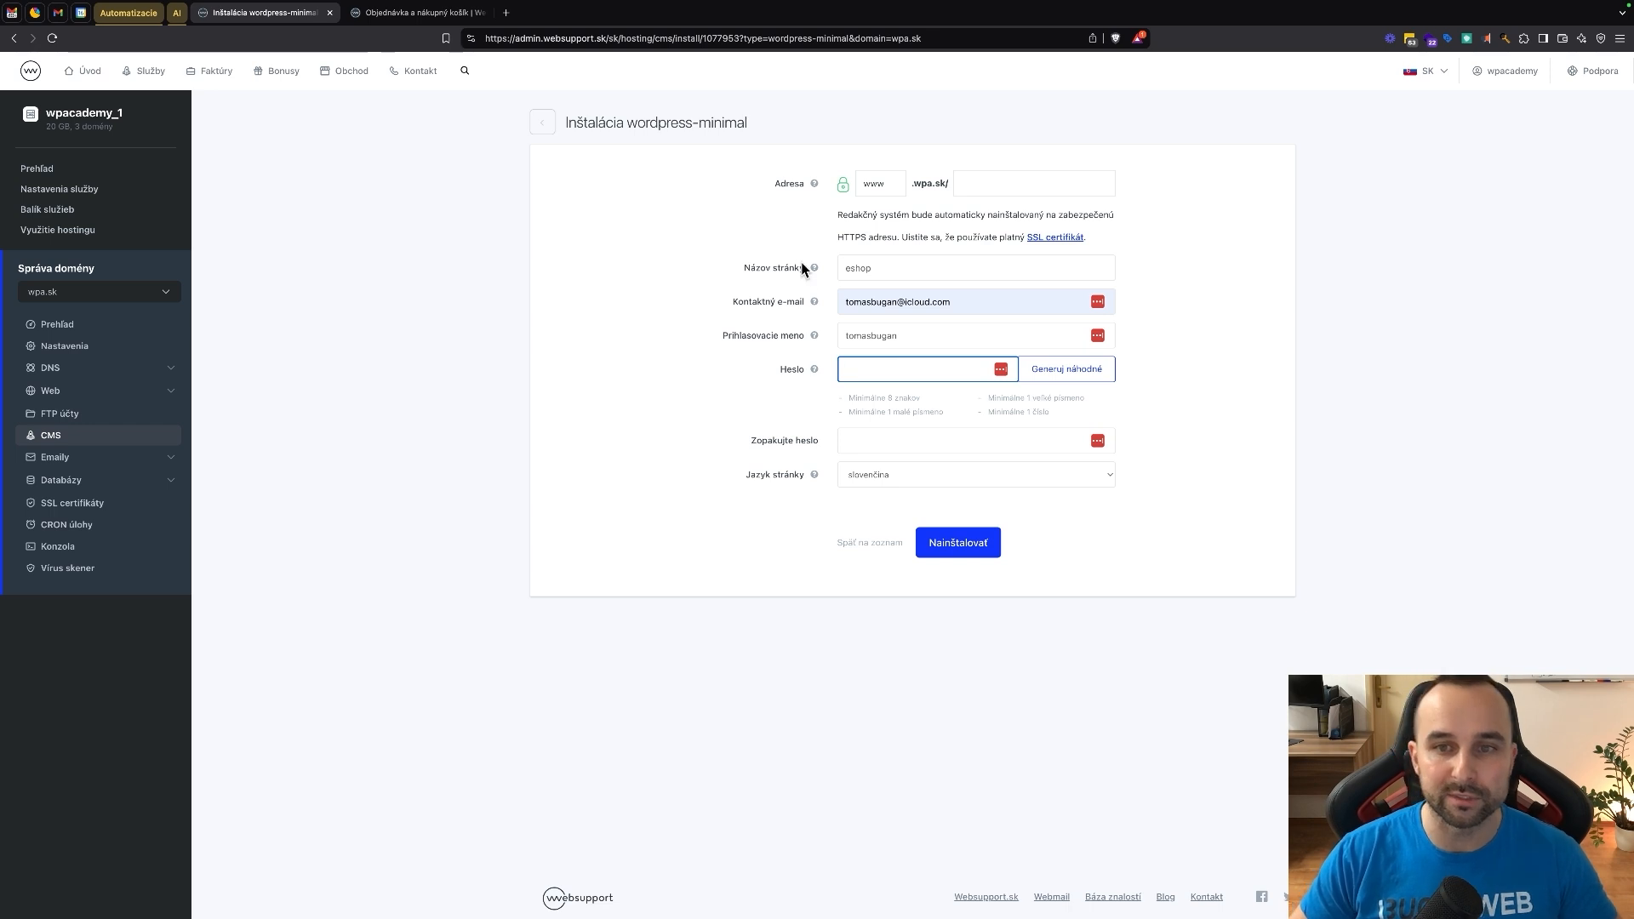
click(1058, 371)
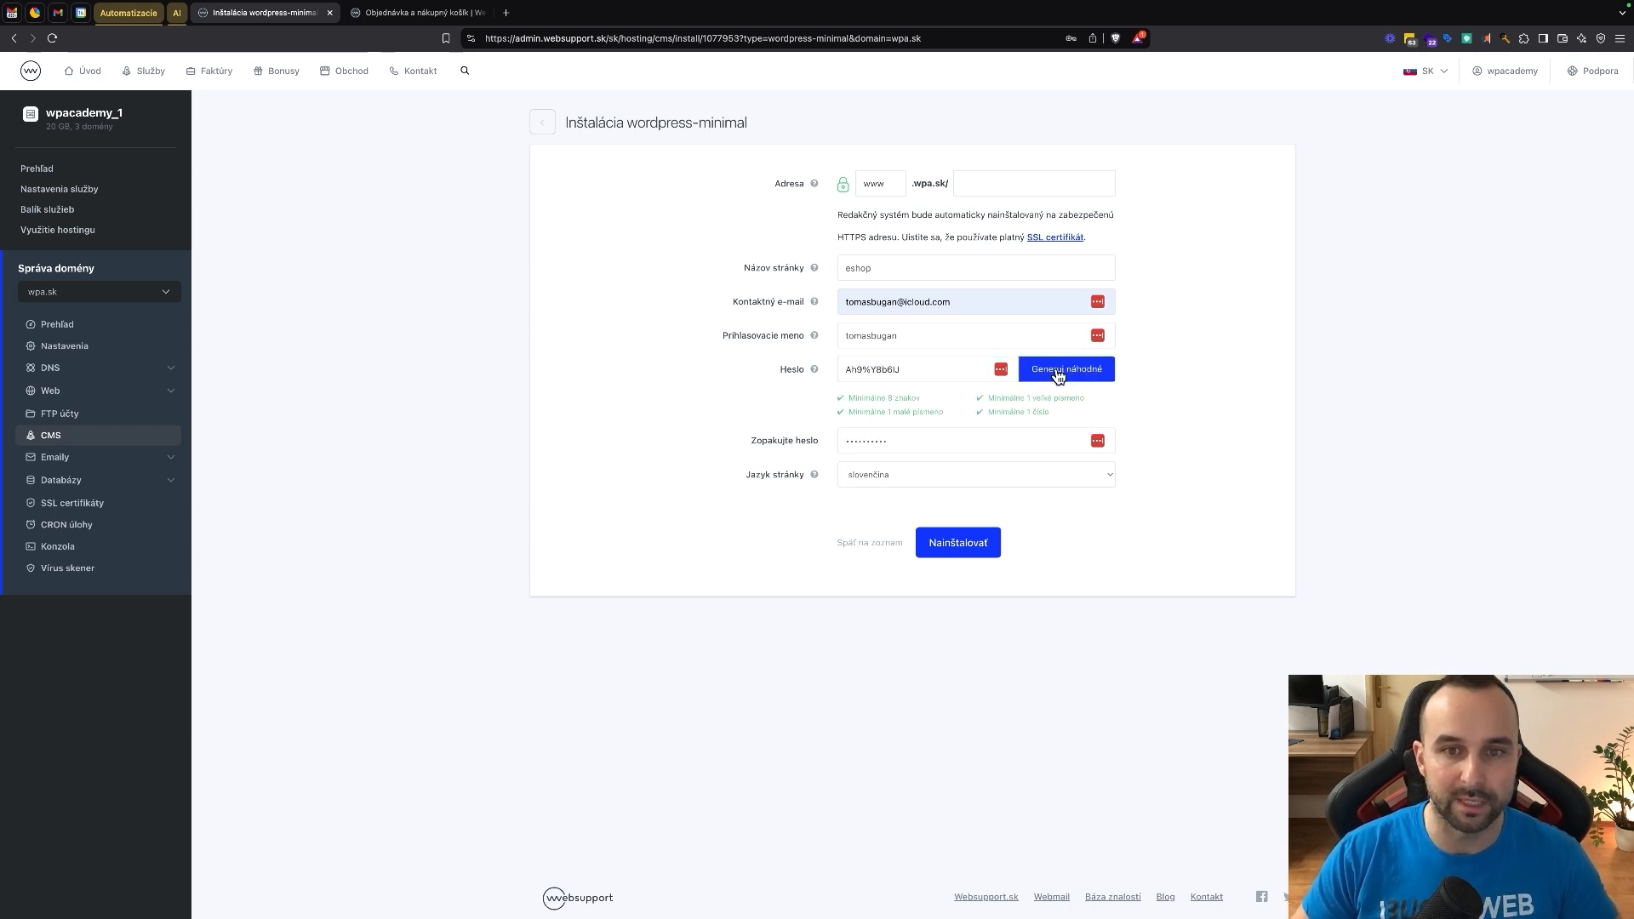
triple_click(940, 372)
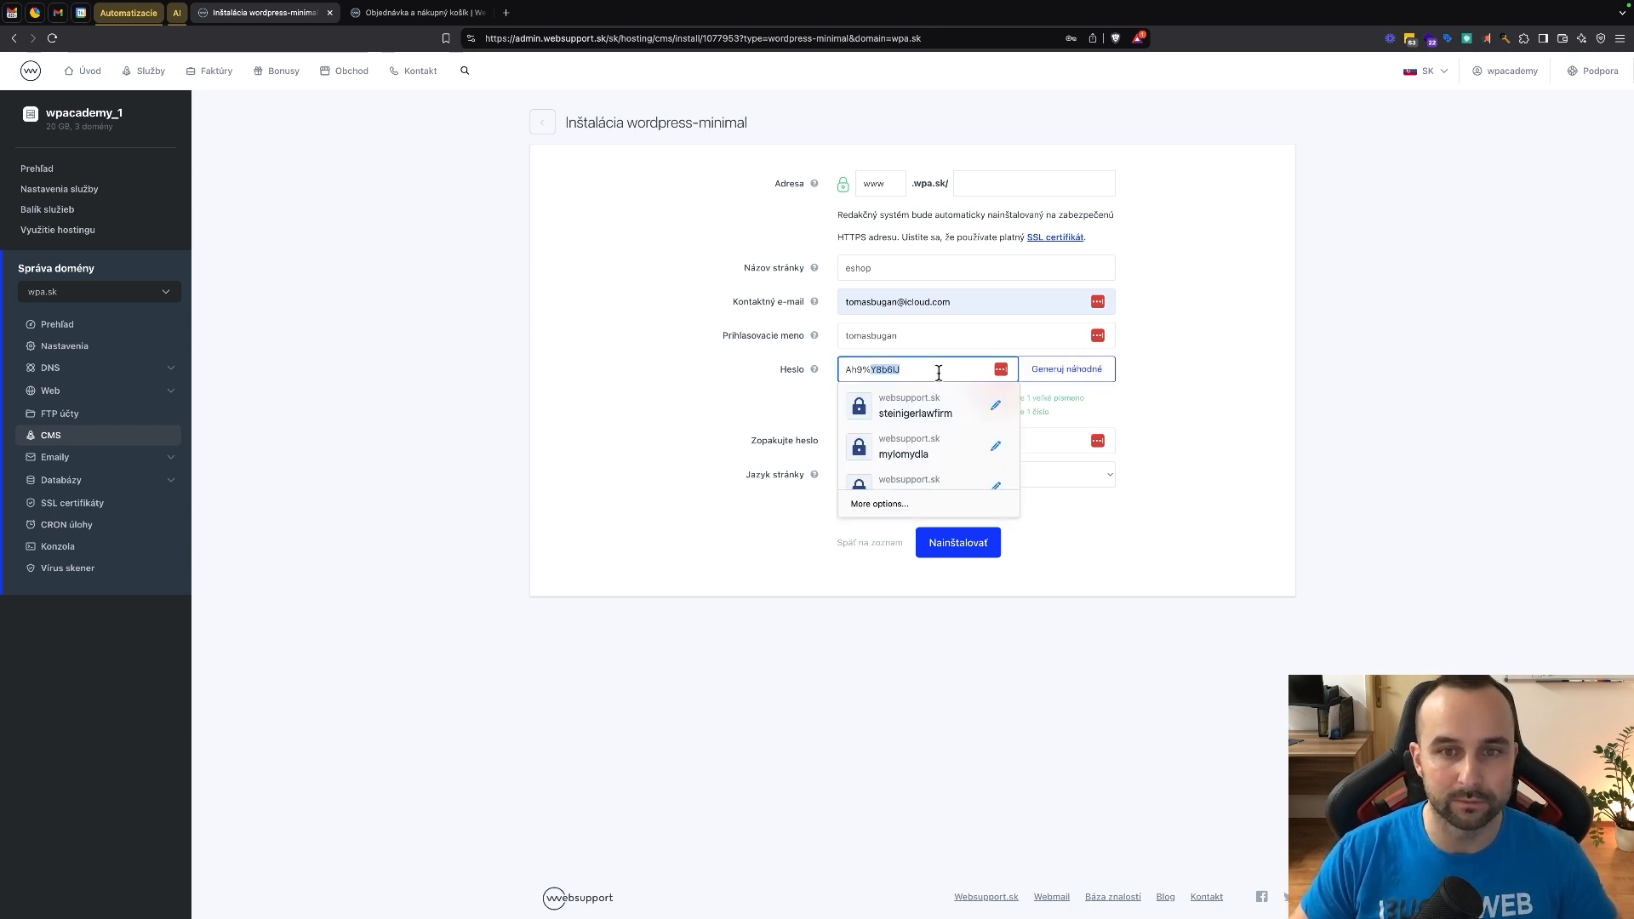
click(634, 373)
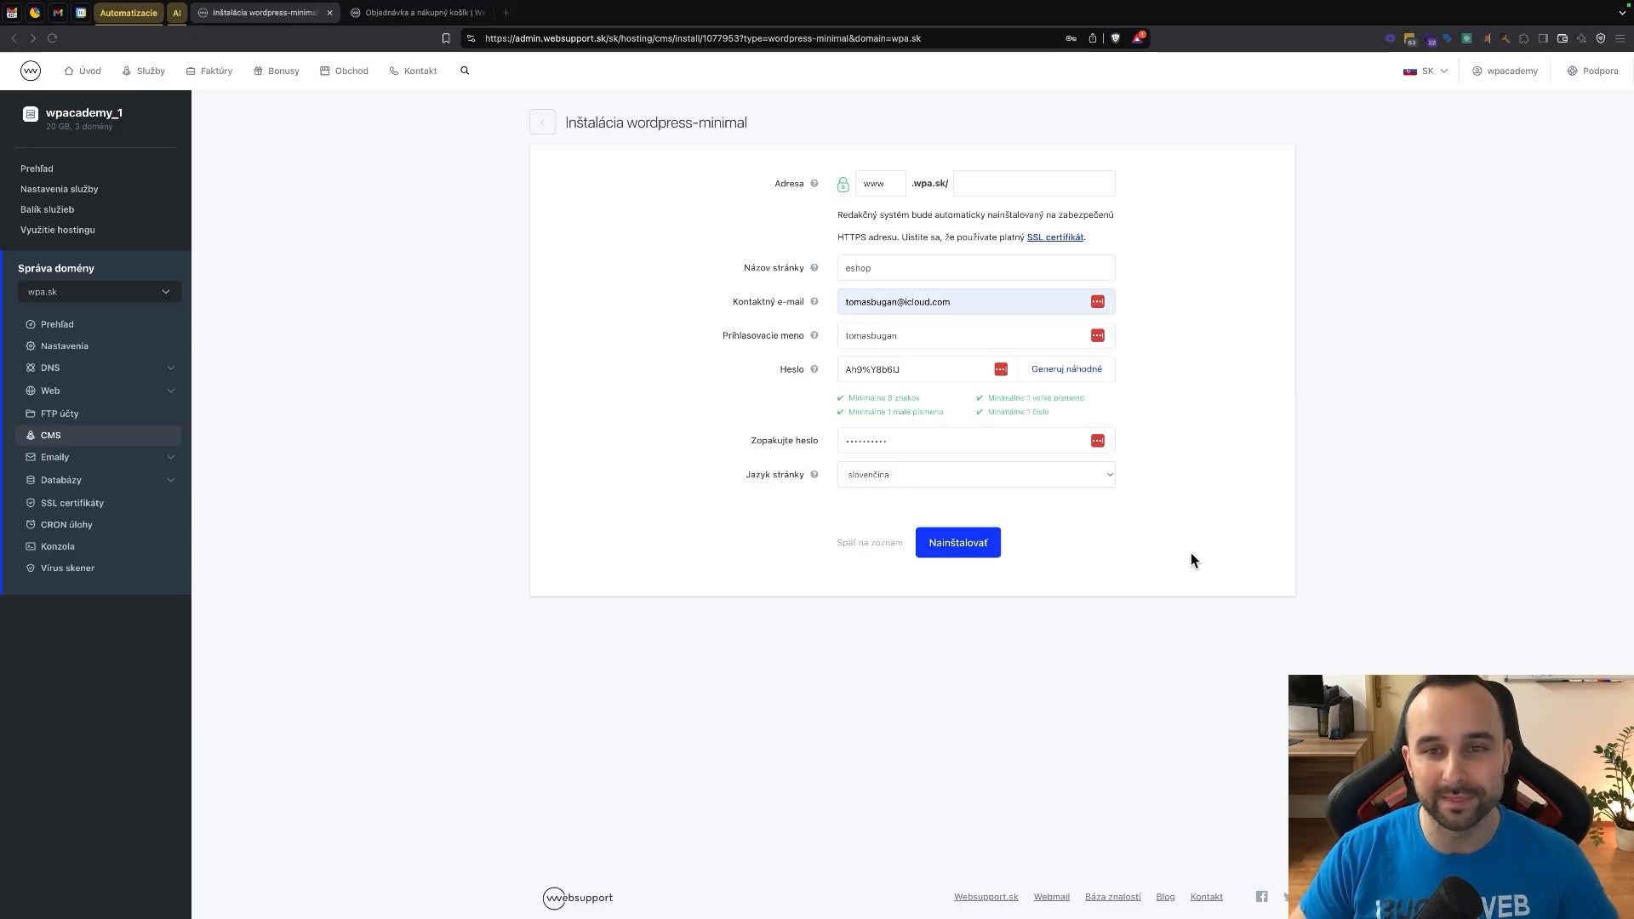
click(1263, 558)
scroll(1249, 555, down, 1)
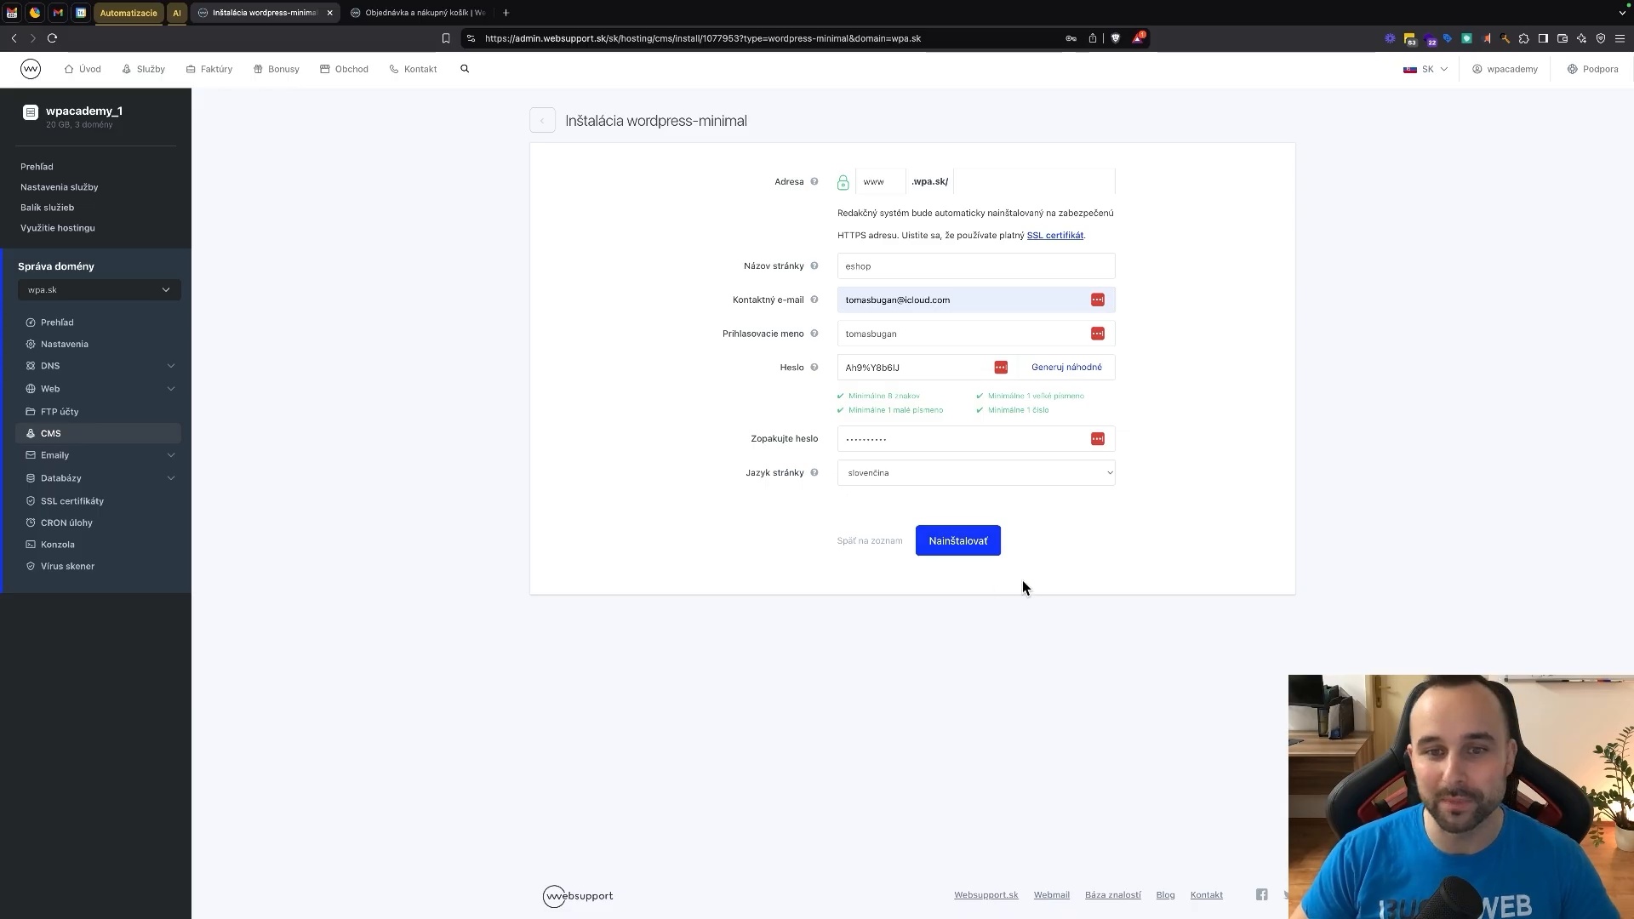
- Install WordPress at eshop.wpa.sk and close the order and cart tab
click(953, 545)
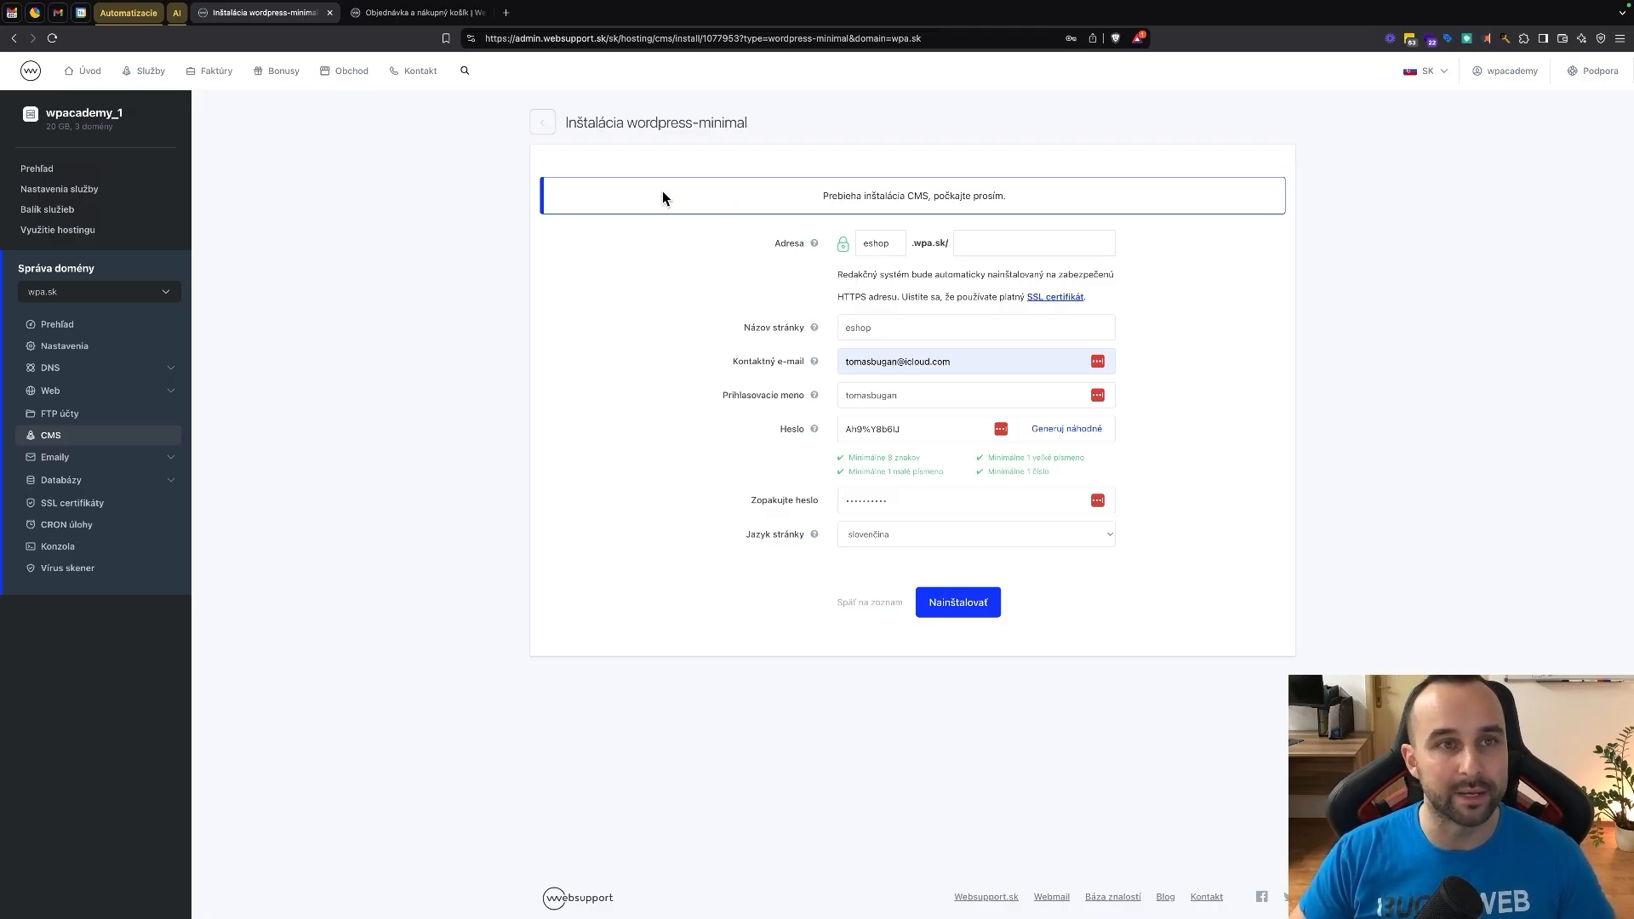
click(489, 12)
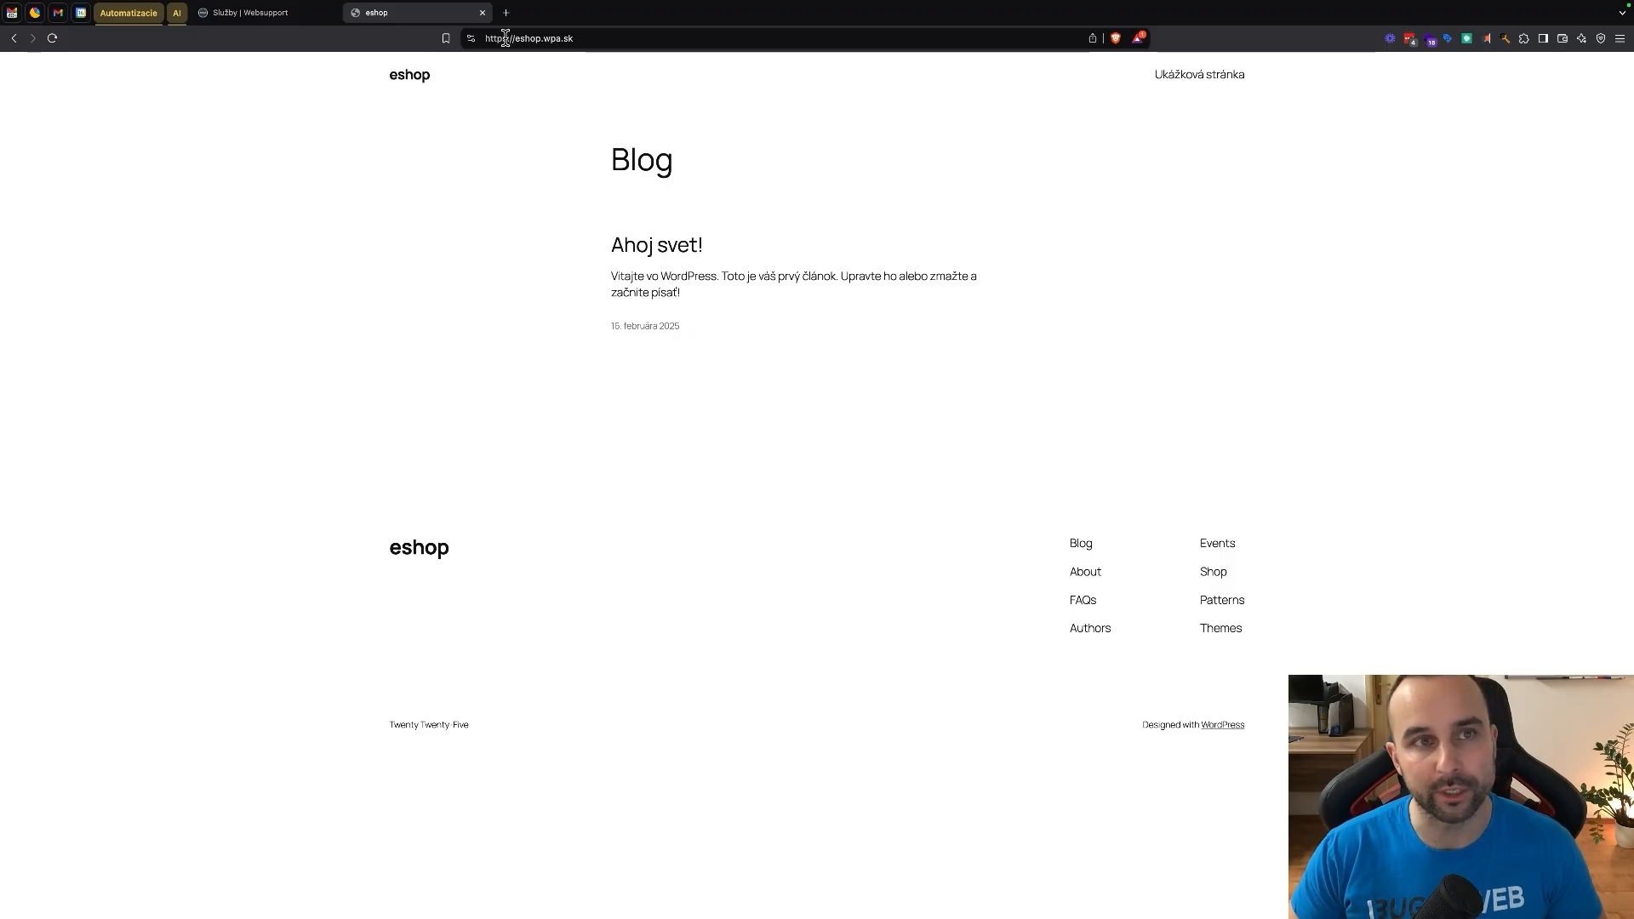
- Find eshop.wpa.sk on page 3 of the wpa.sk web services and show its options menu
click(268, 22)
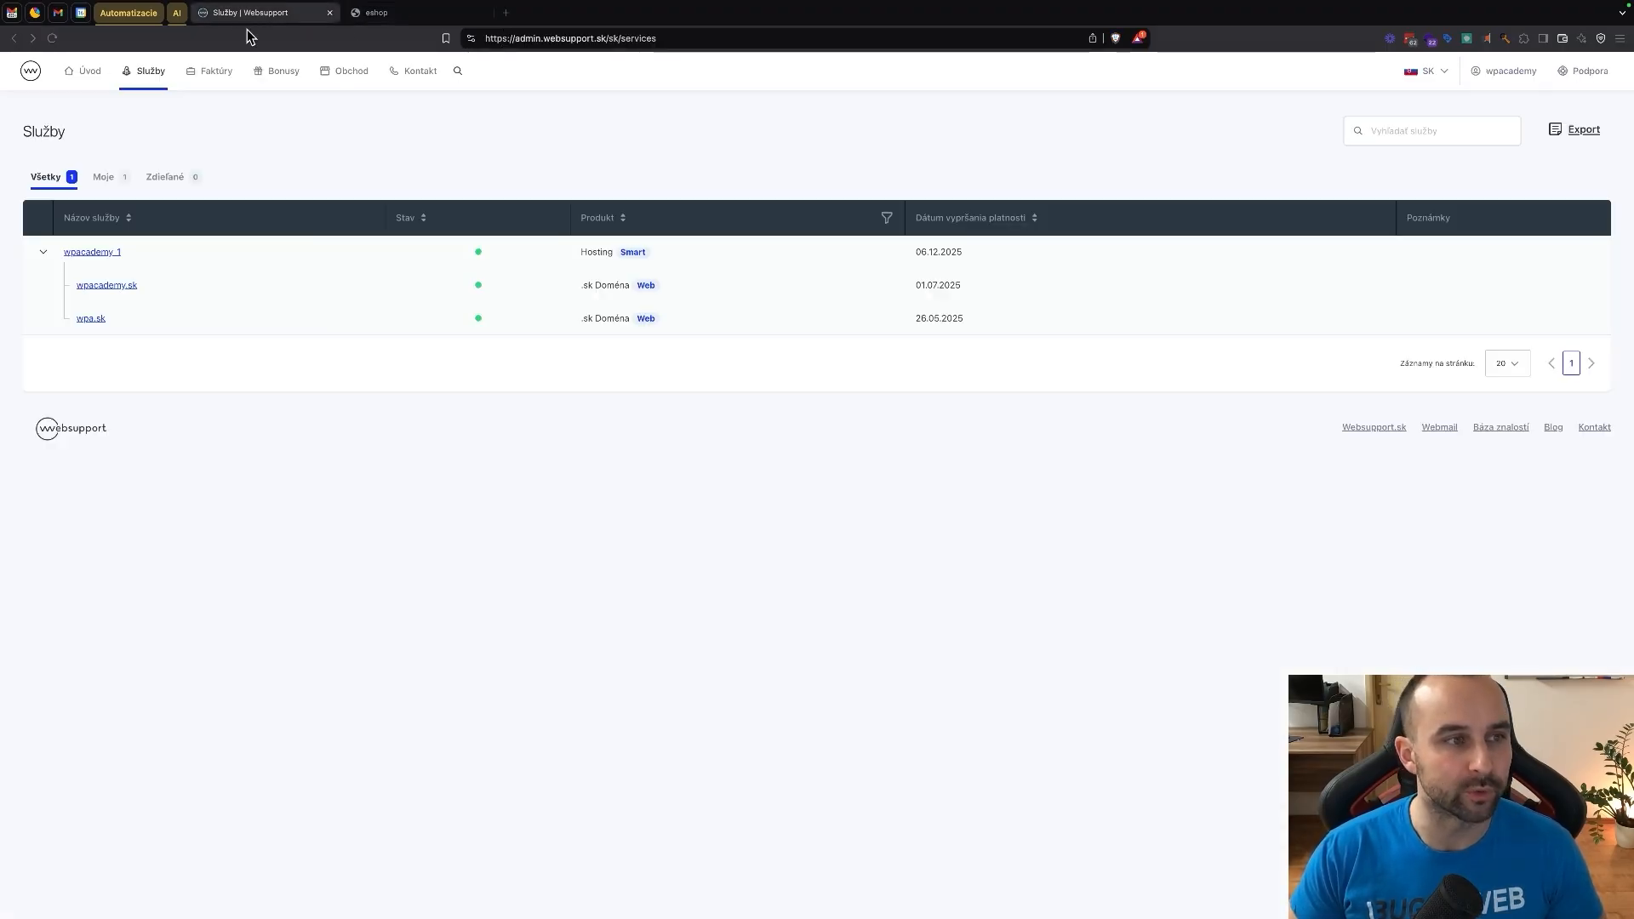
click(373, 155)
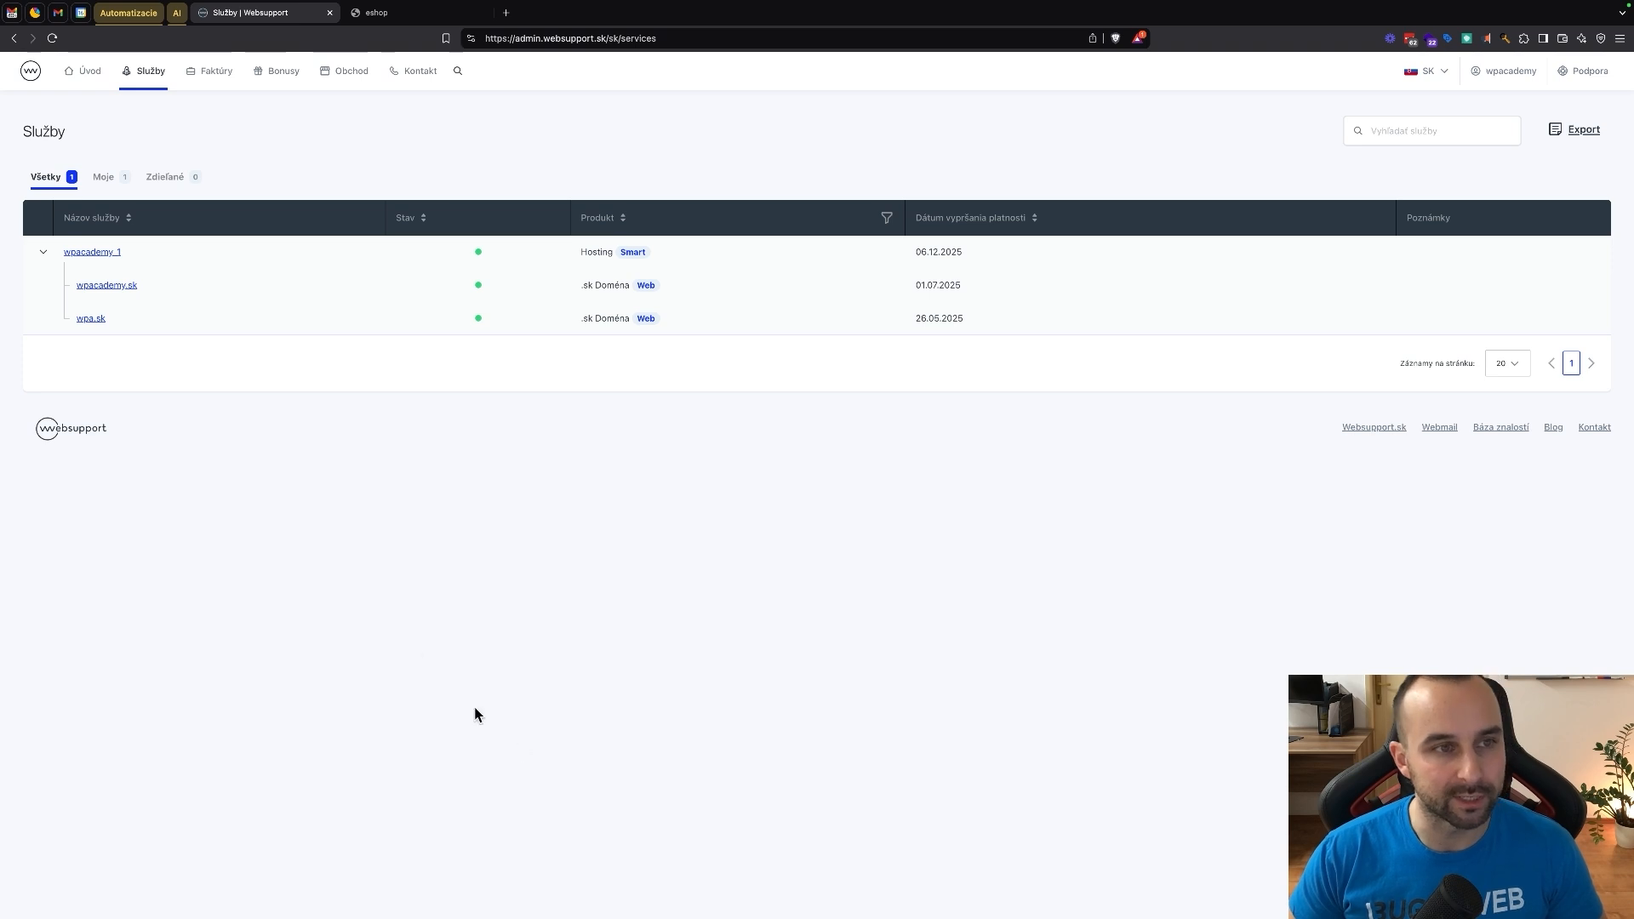
click(83, 320)
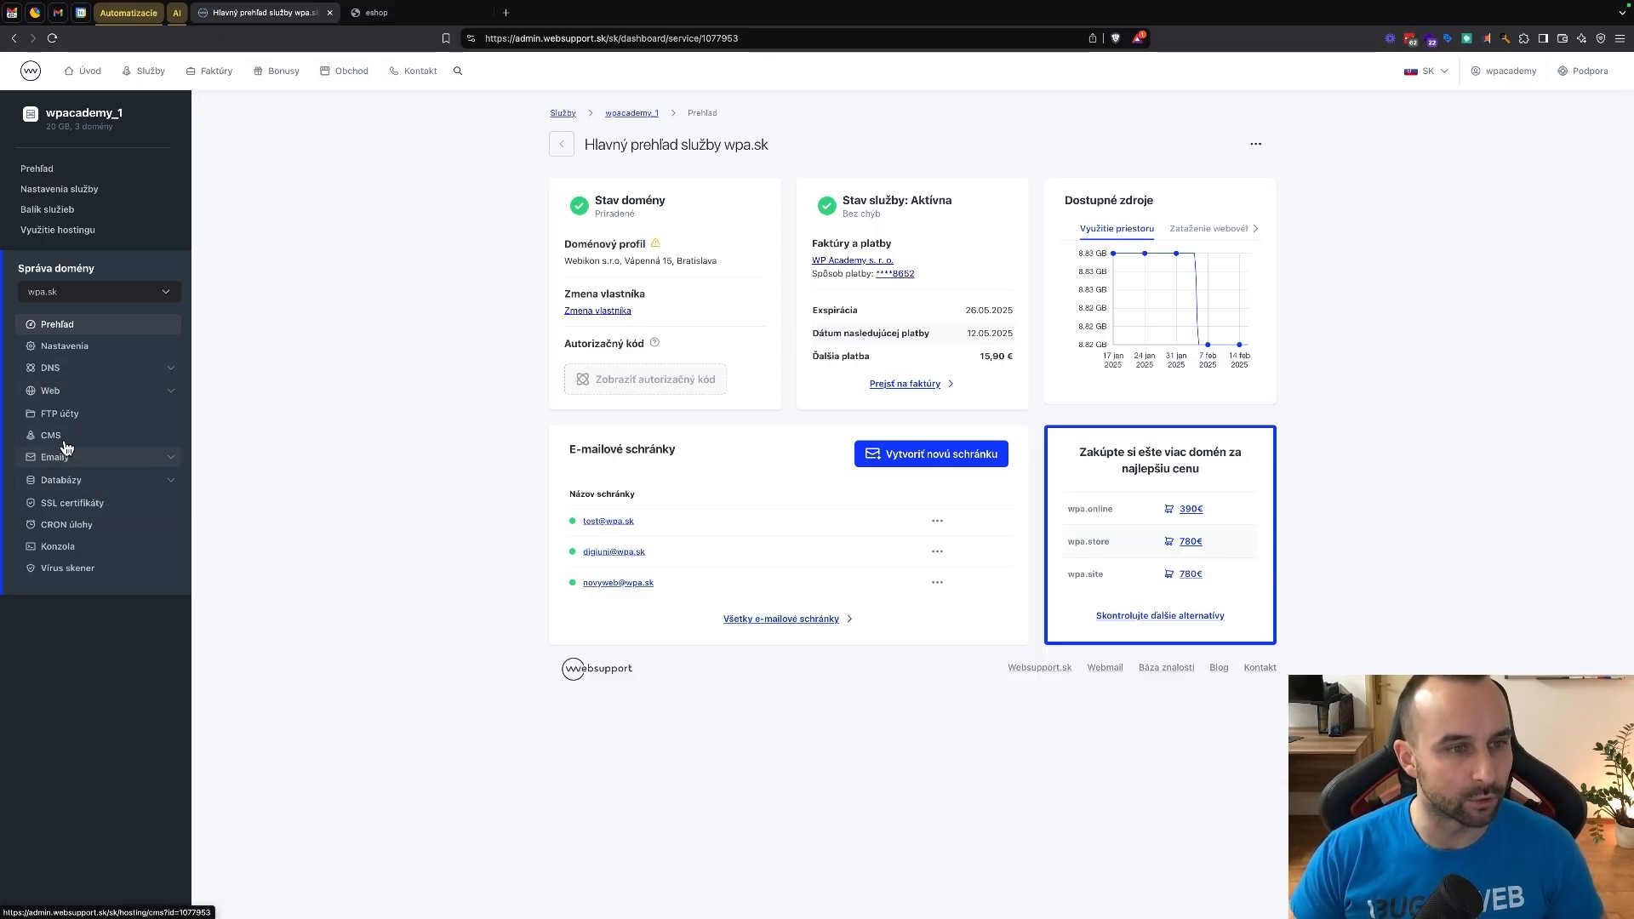
click(68, 397)
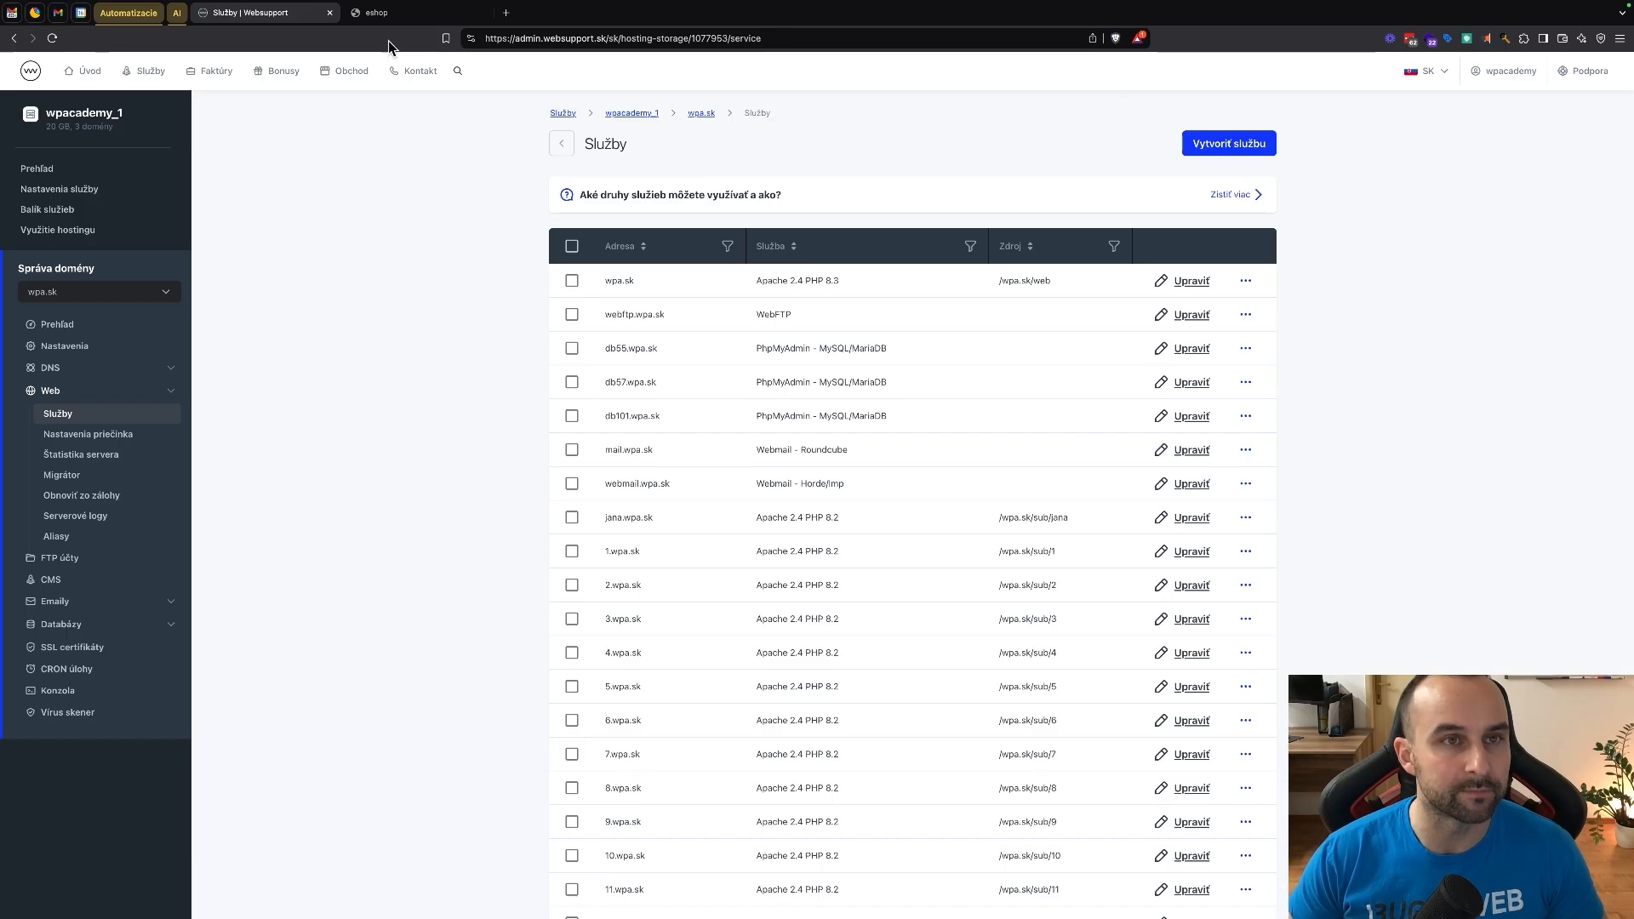
scroll(670, 564, down, 2)
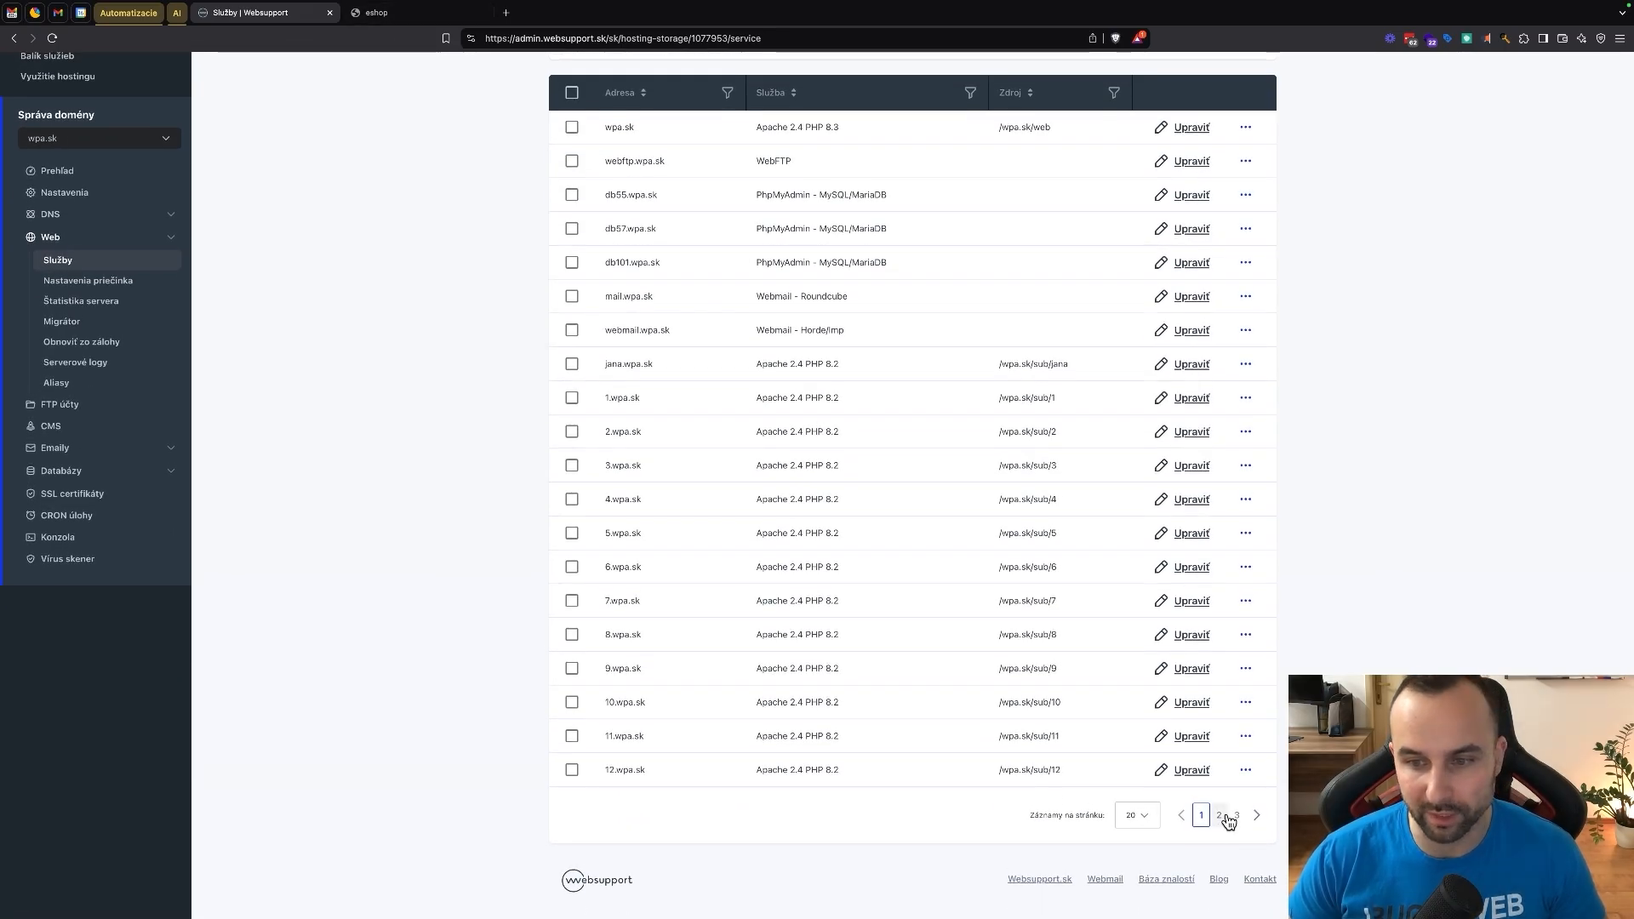
click(1218, 814)
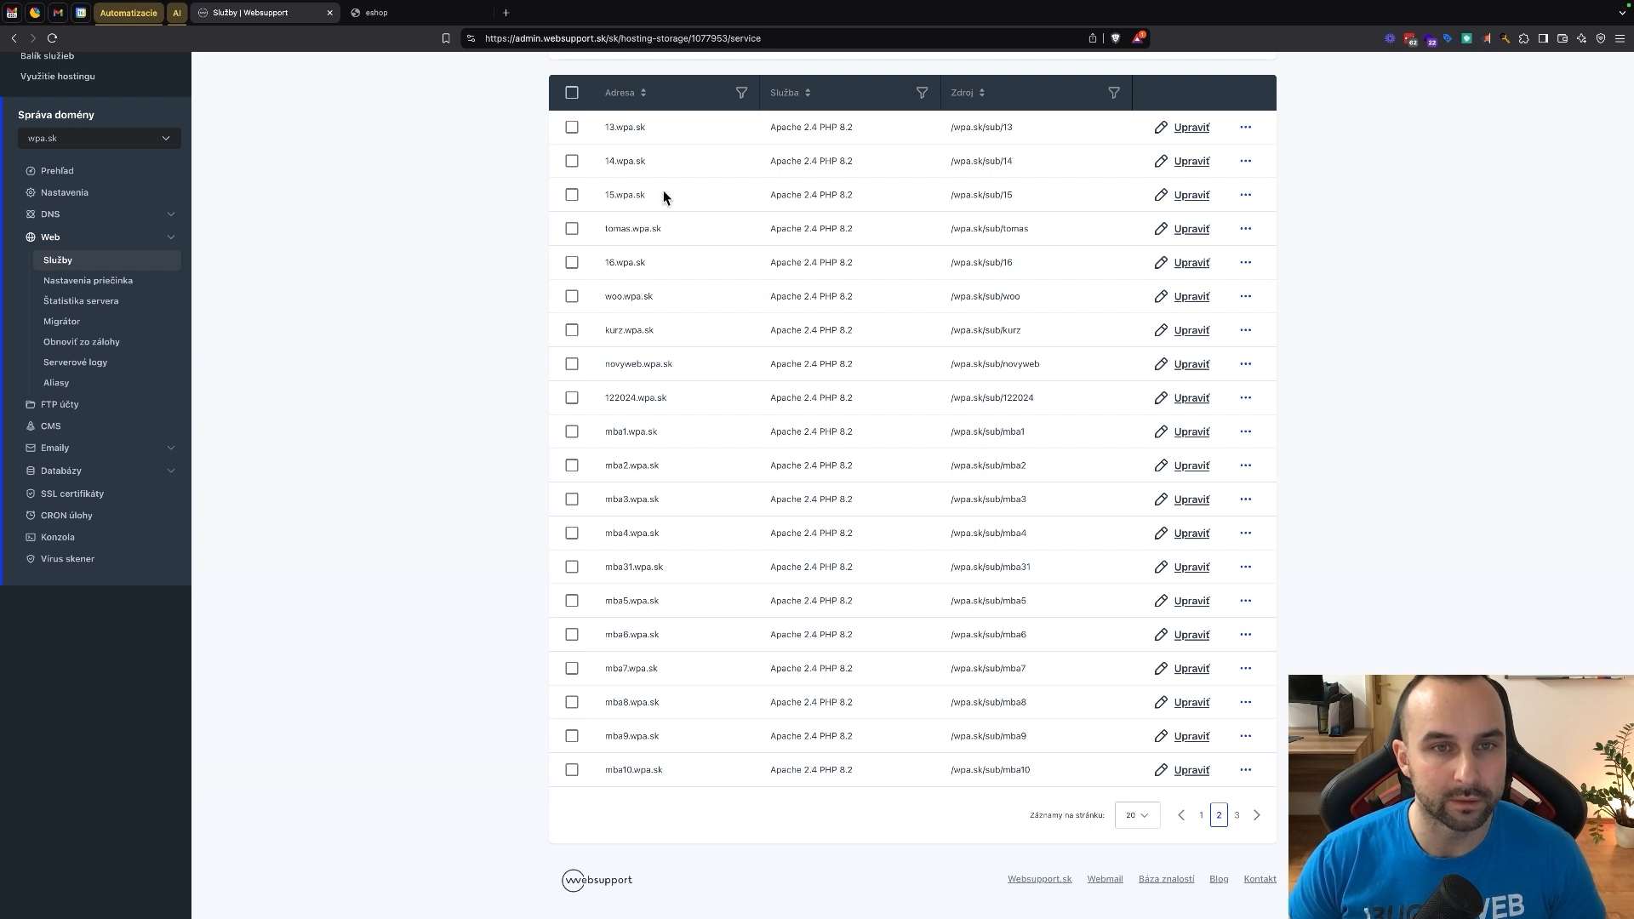
click(1237, 814)
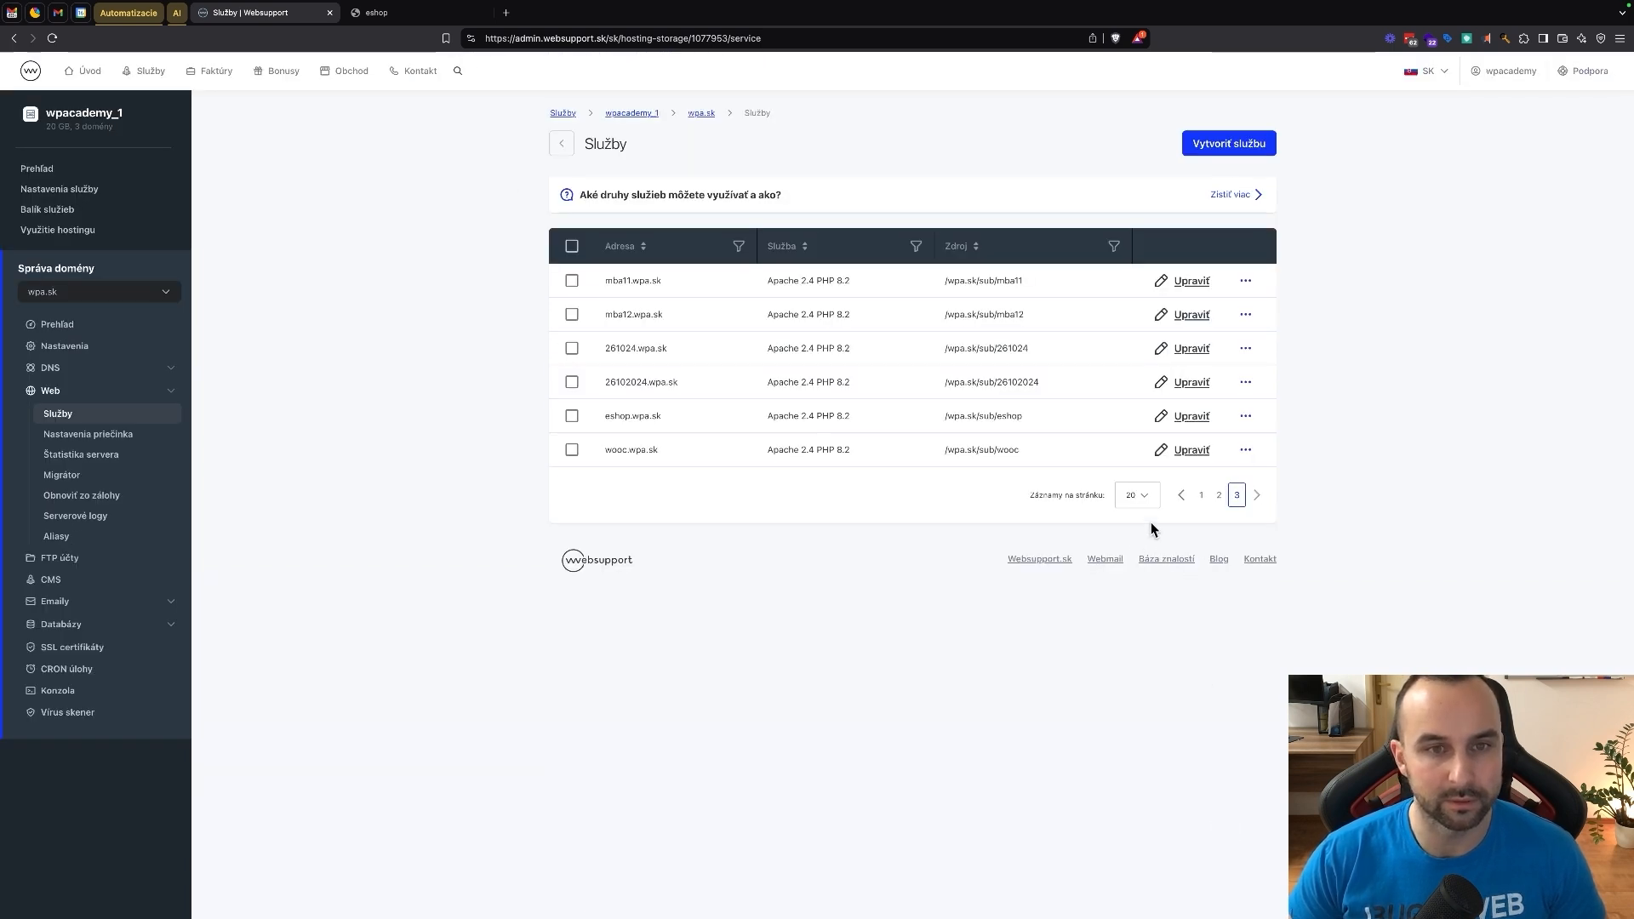
click(1247, 416)
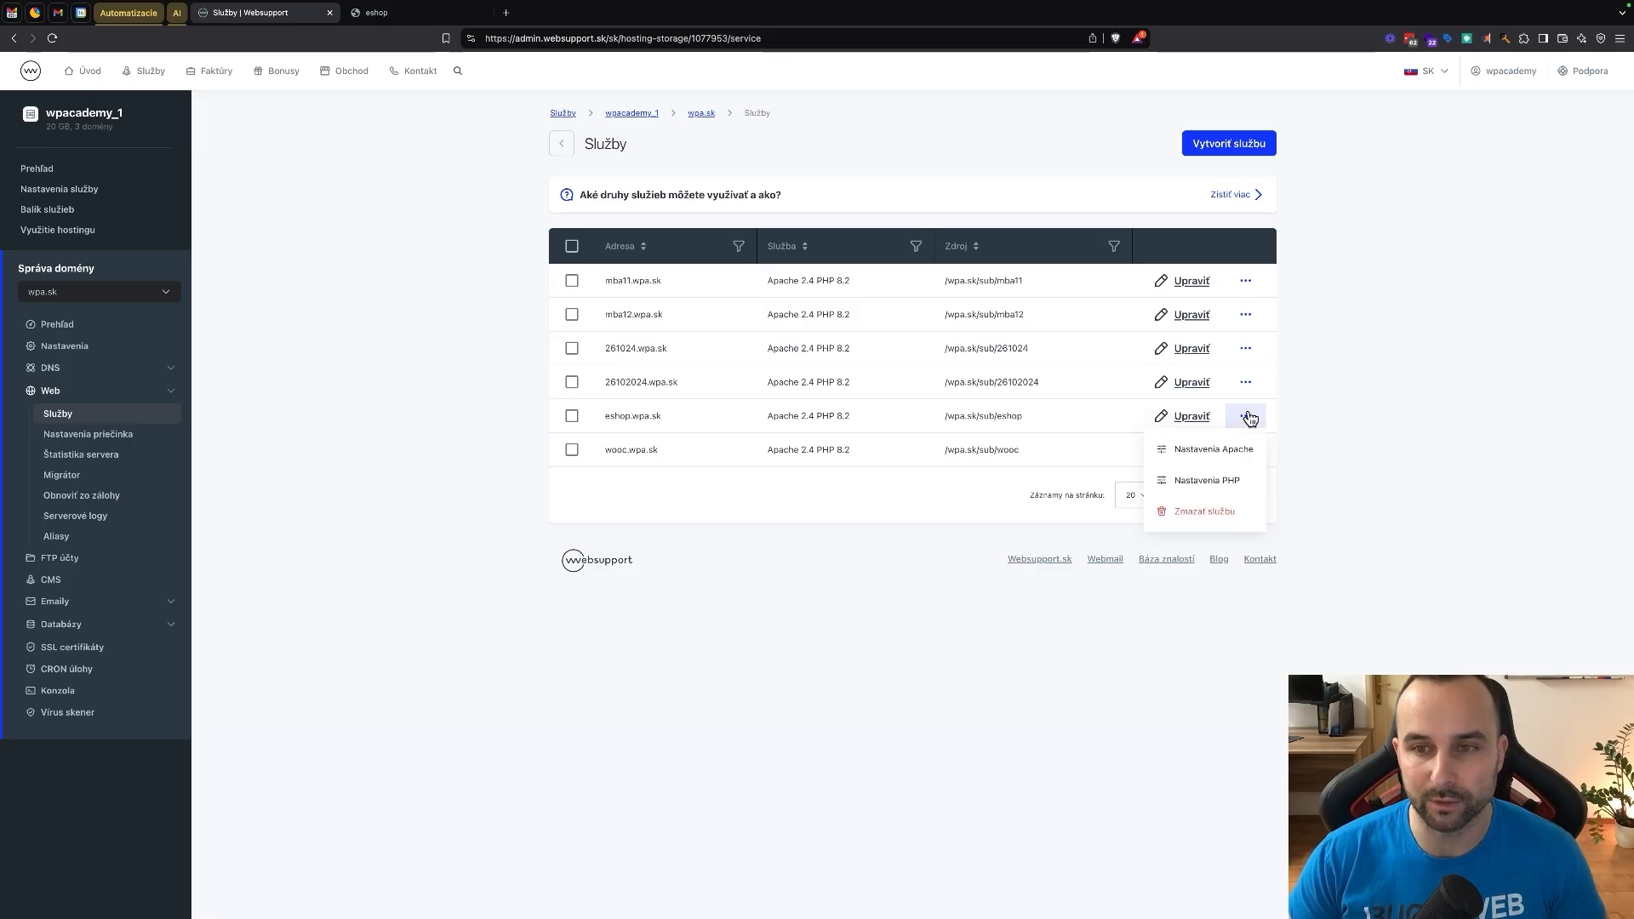
- Open eshop.wpa.sk's PHP settings and save them with max_input_vars left at 10000
click(1213, 480)
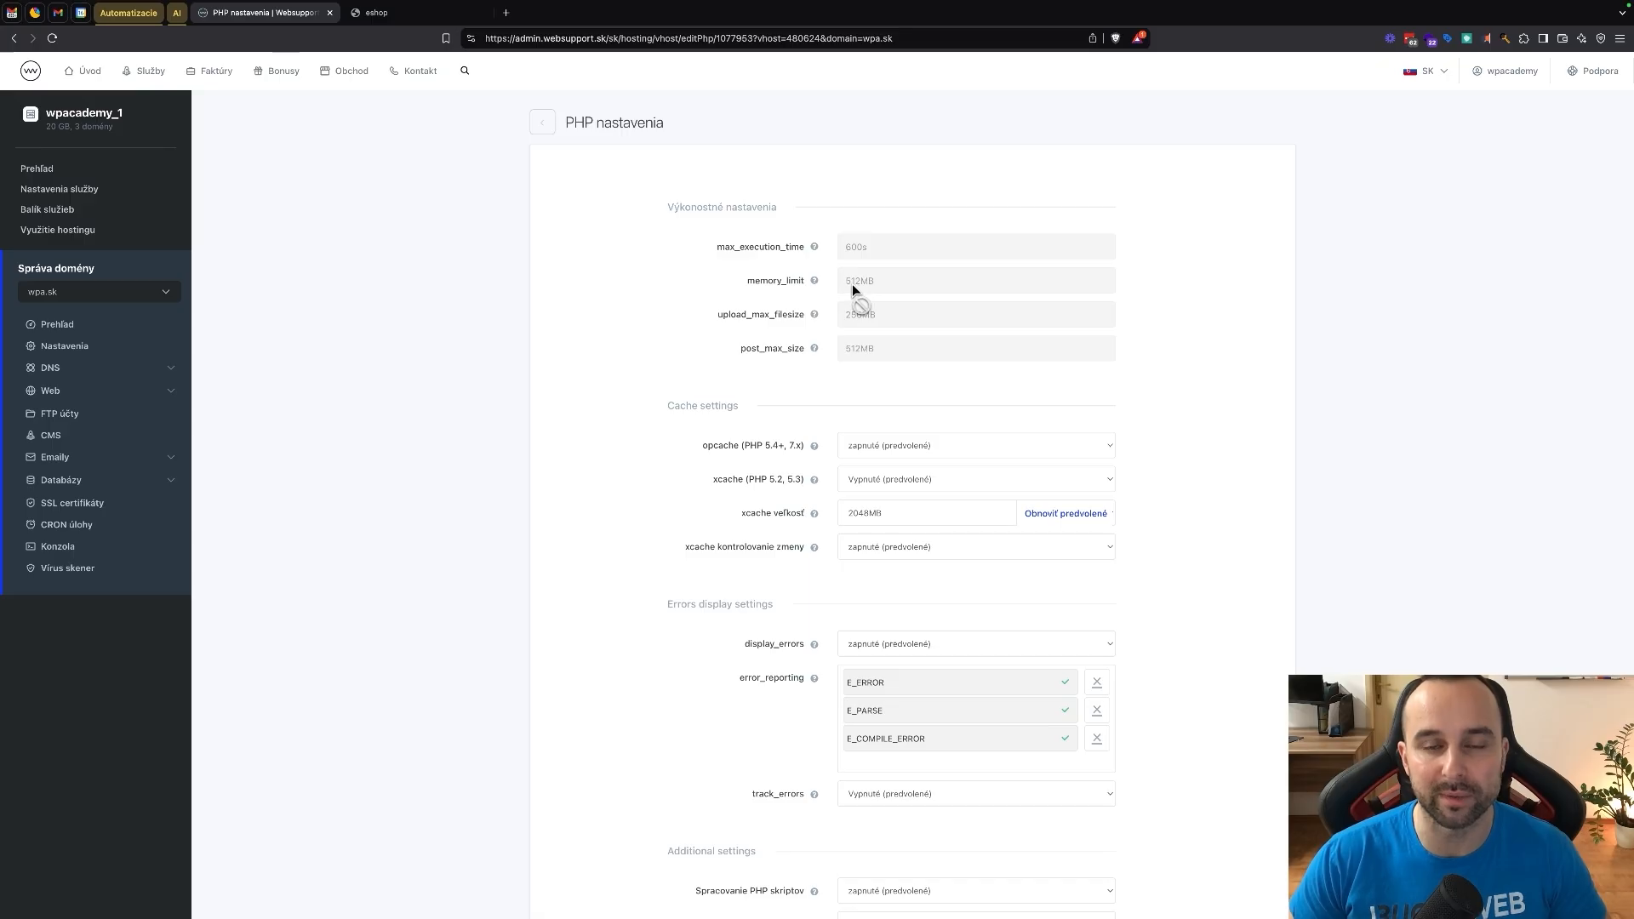
scroll(772, 376, down, 7)
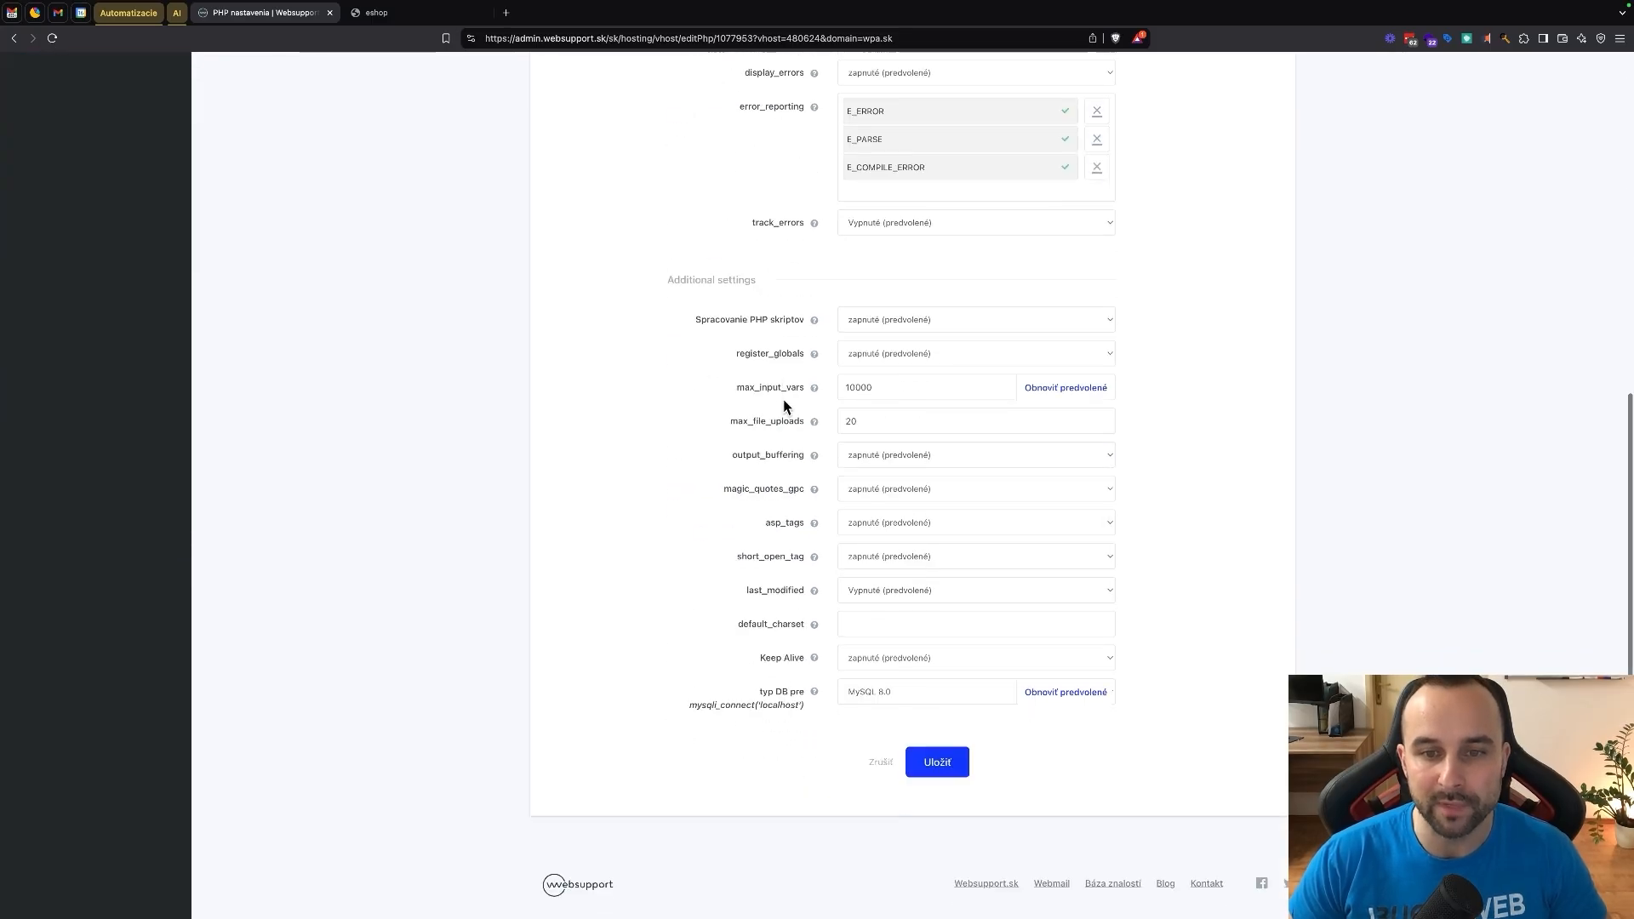
scroll(817, 477, up, 1)
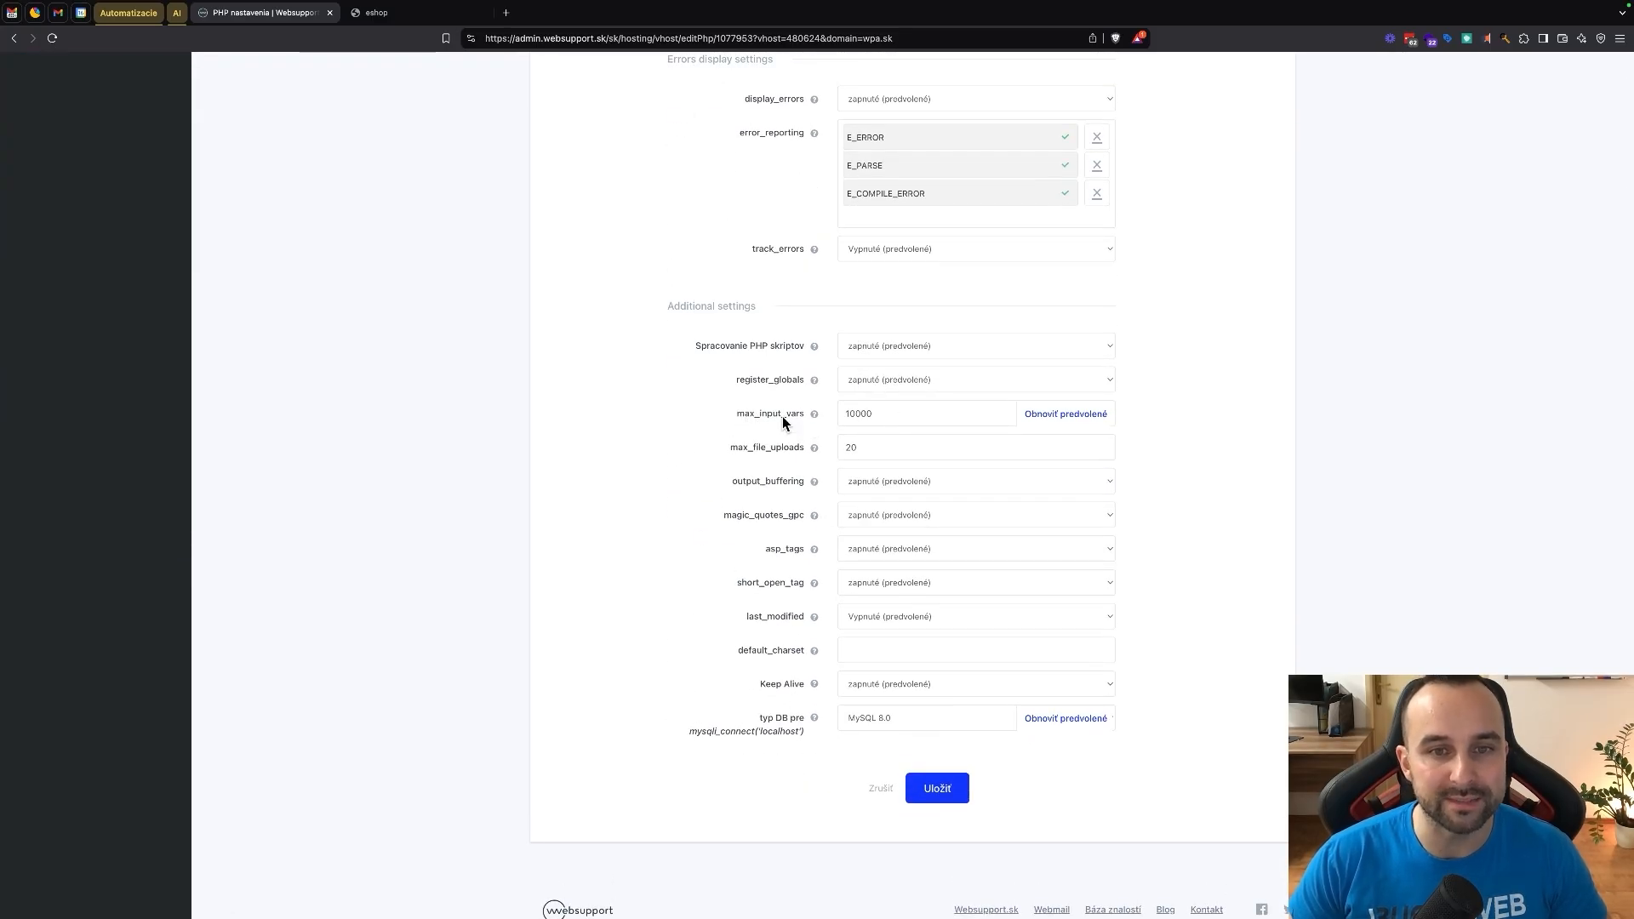
click(899, 414)
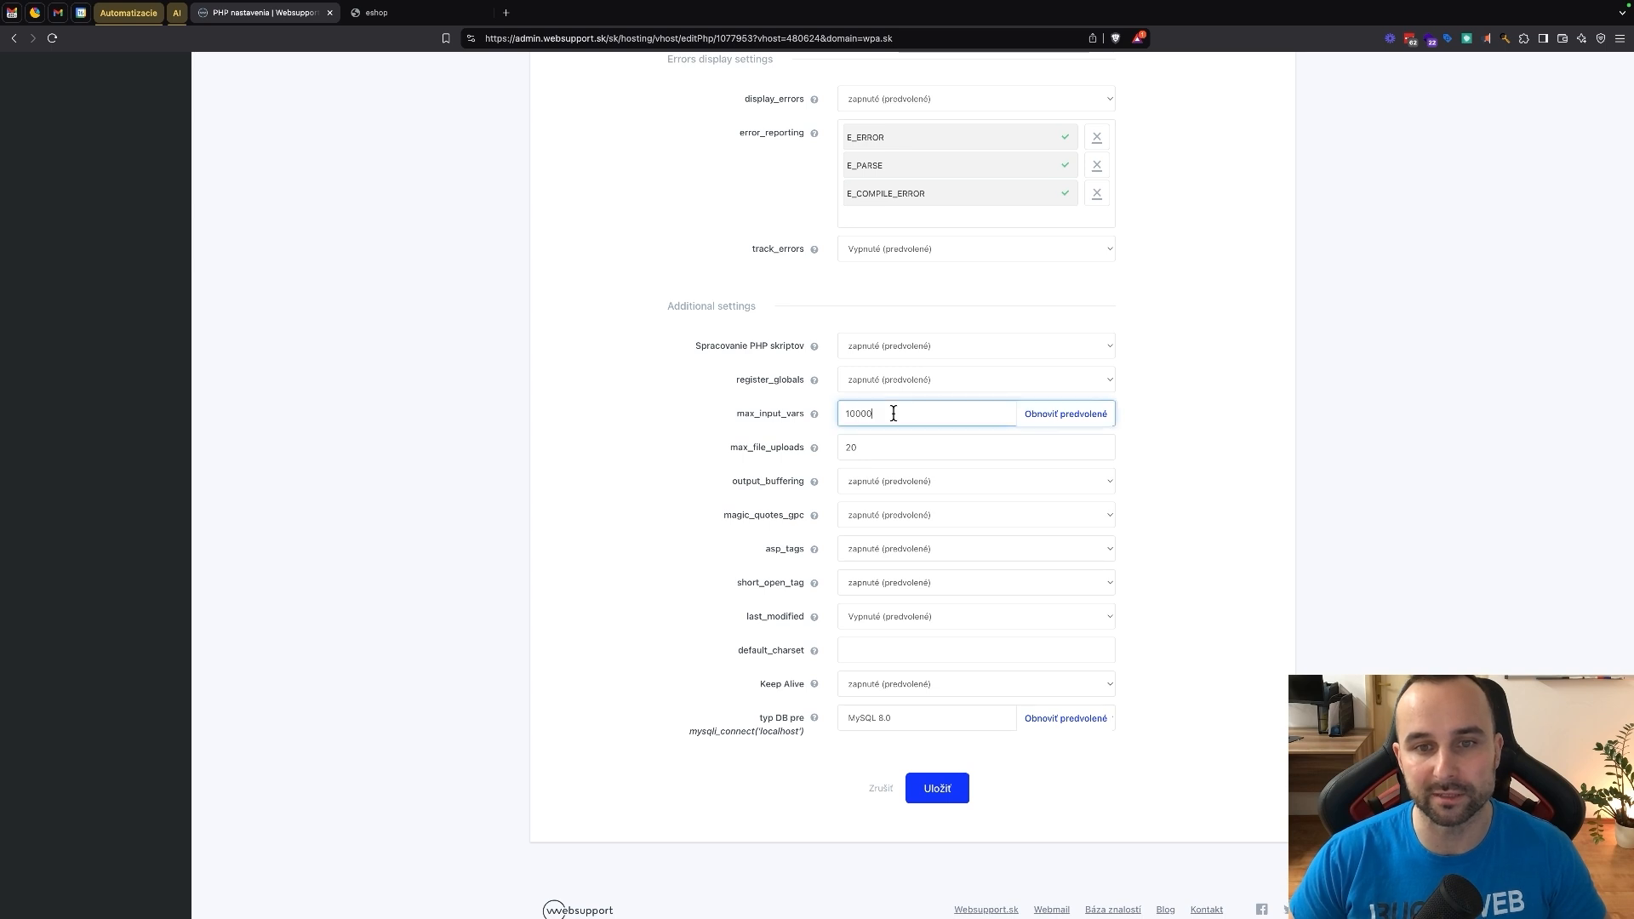
double_click(870, 413)
click(899, 413)
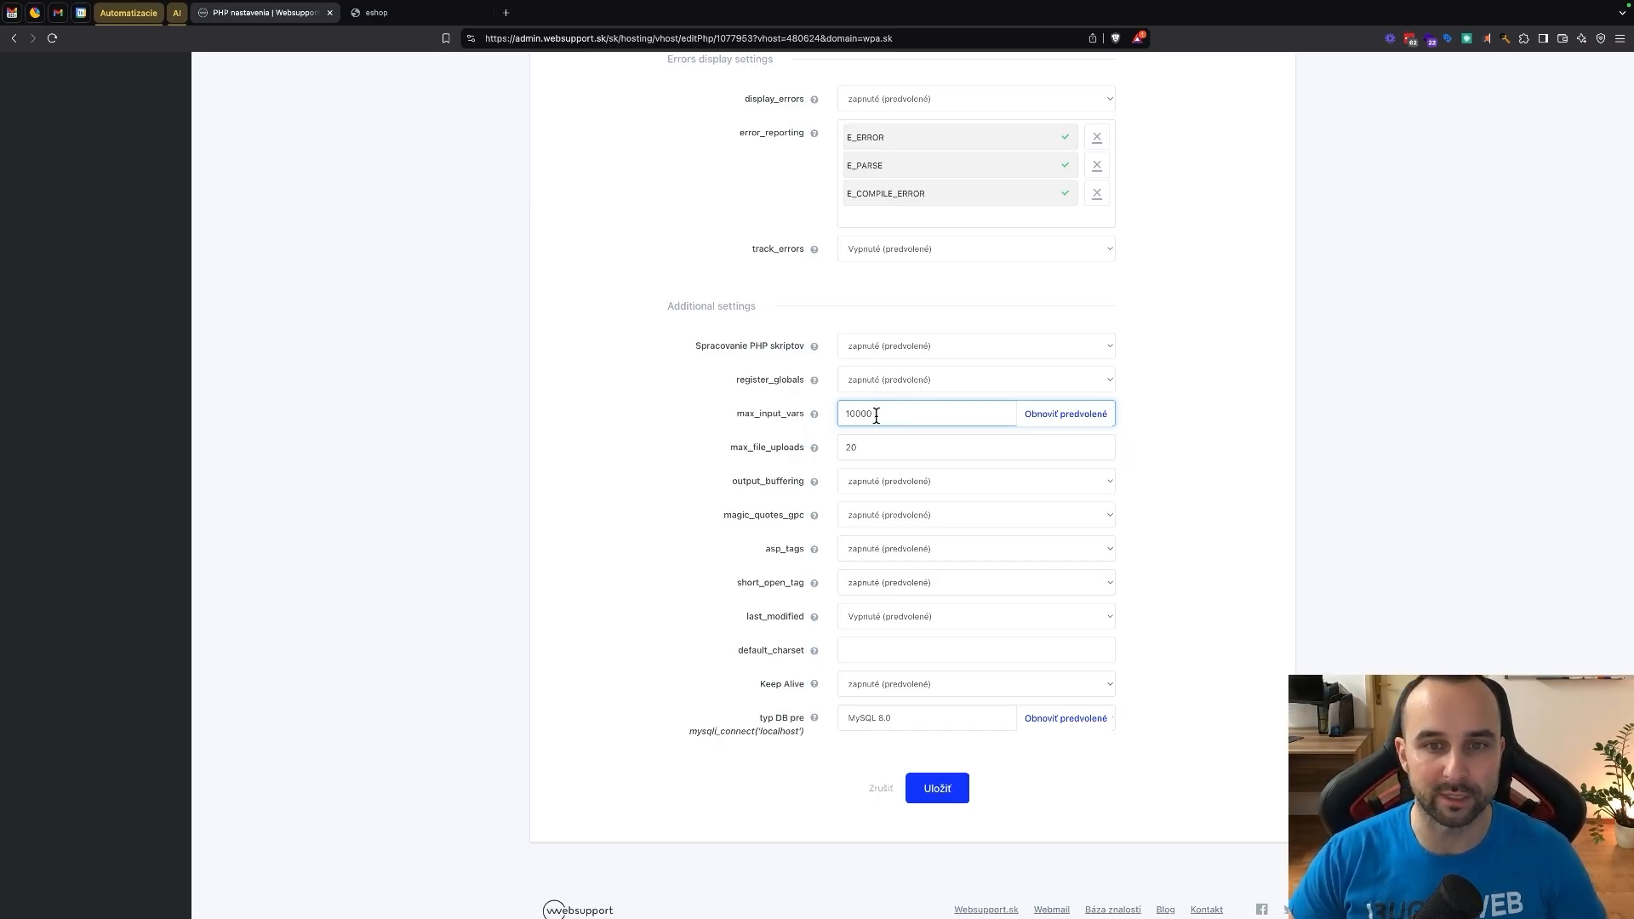
click(934, 789)
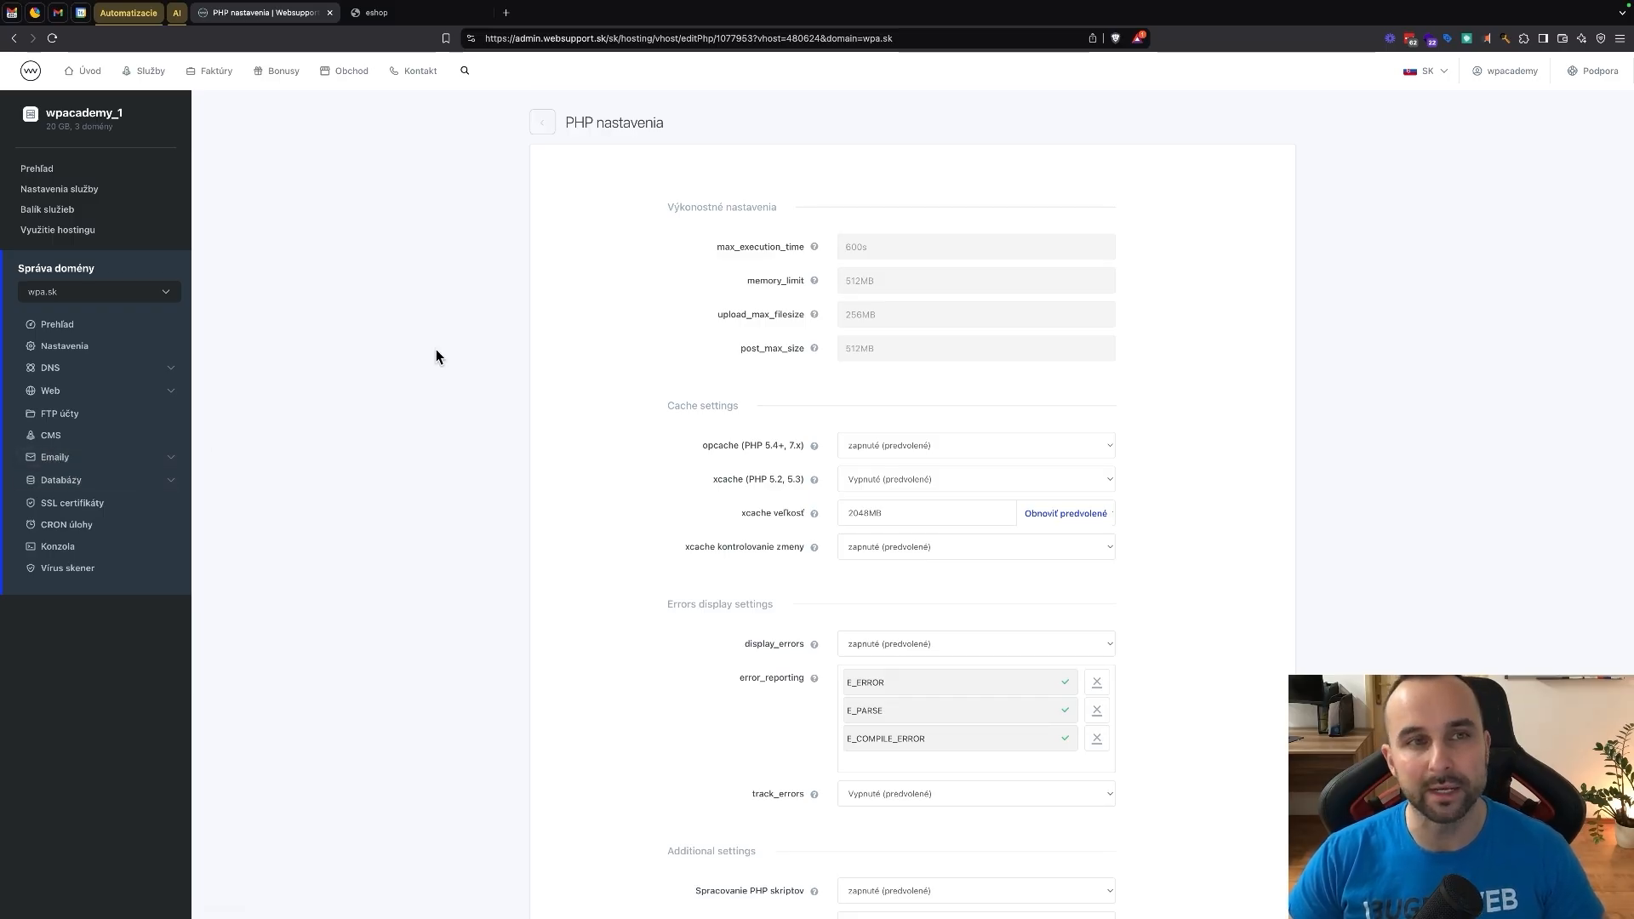
- Load eshop.wpa.sk/wp-admin in the eshop tab, fixing the mistyped address
click(389, 14)
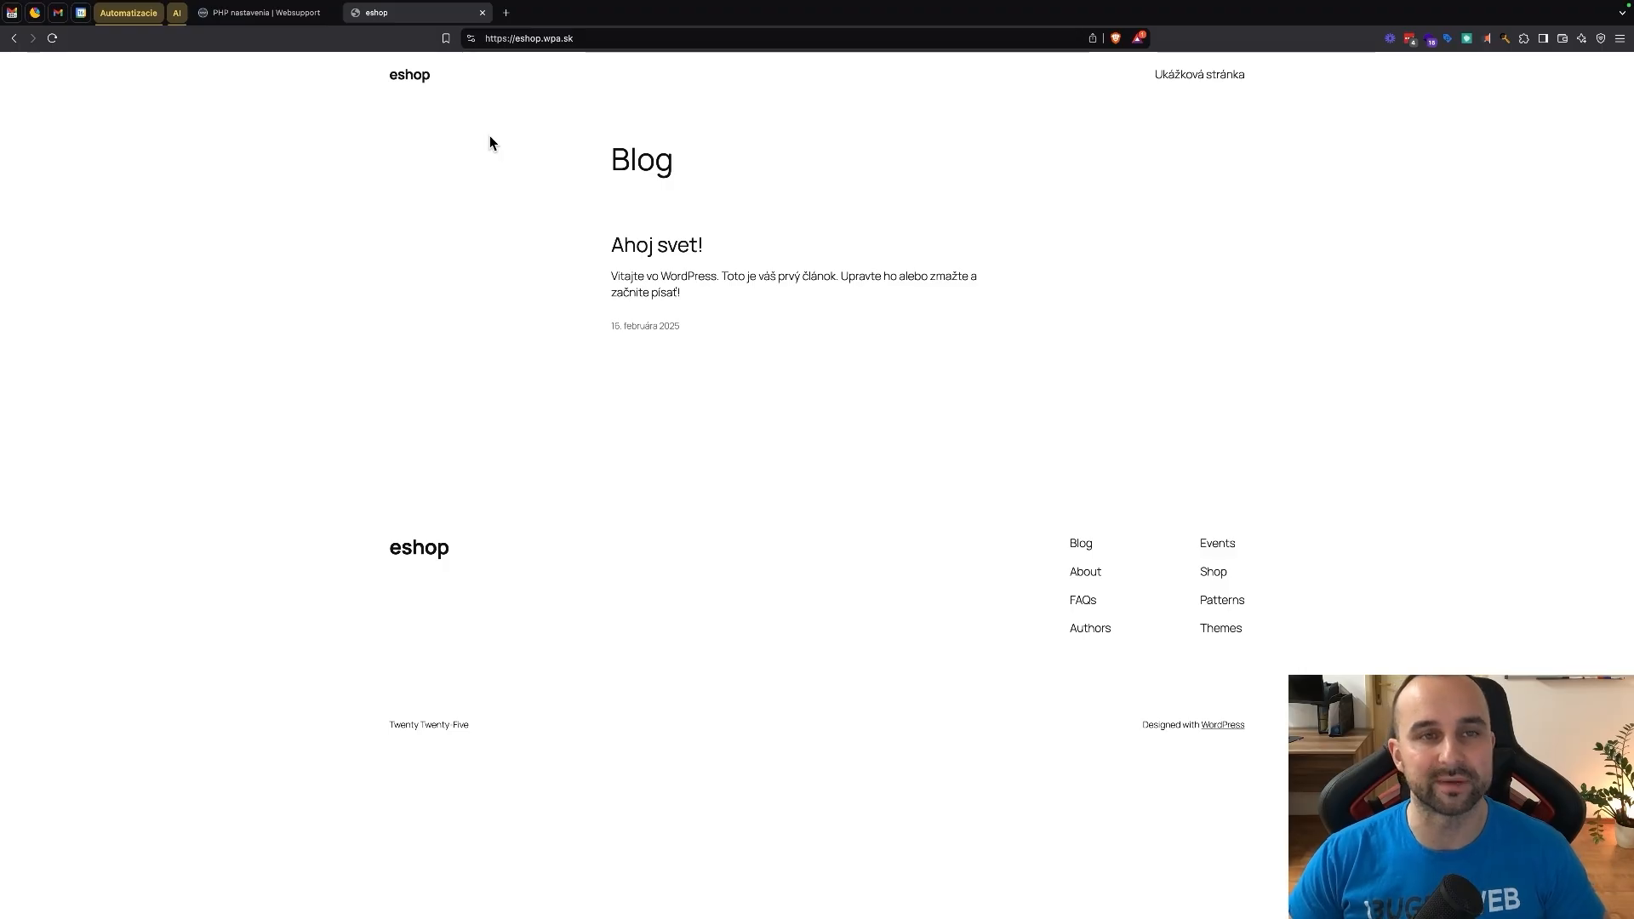
click(618, 38)
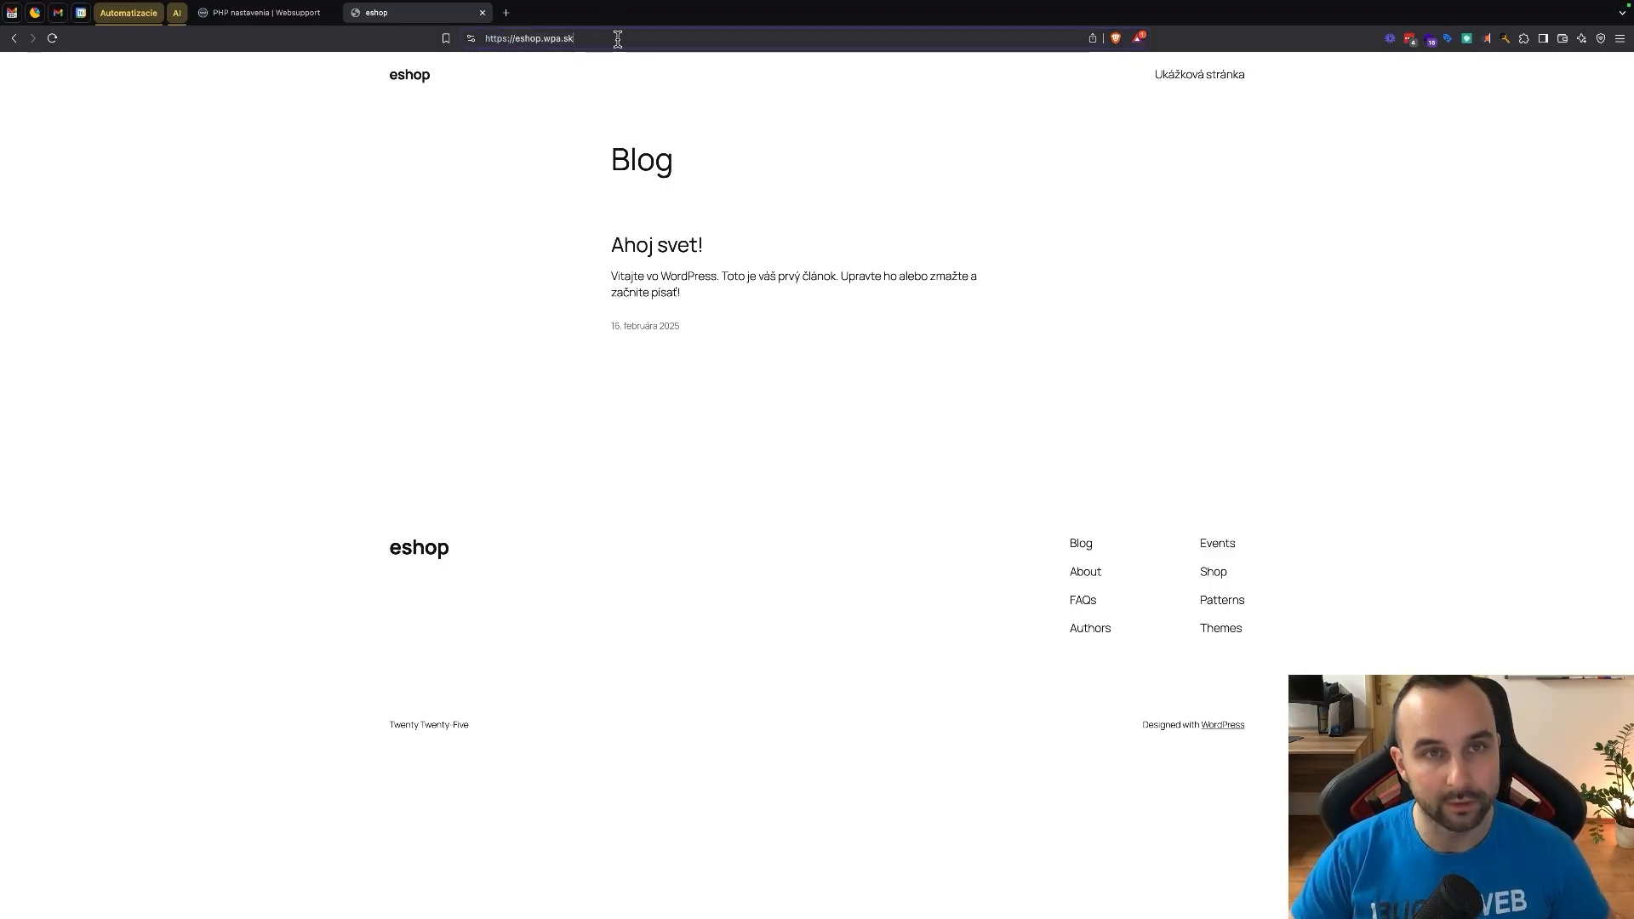
text(ú)
key(BackSpace)
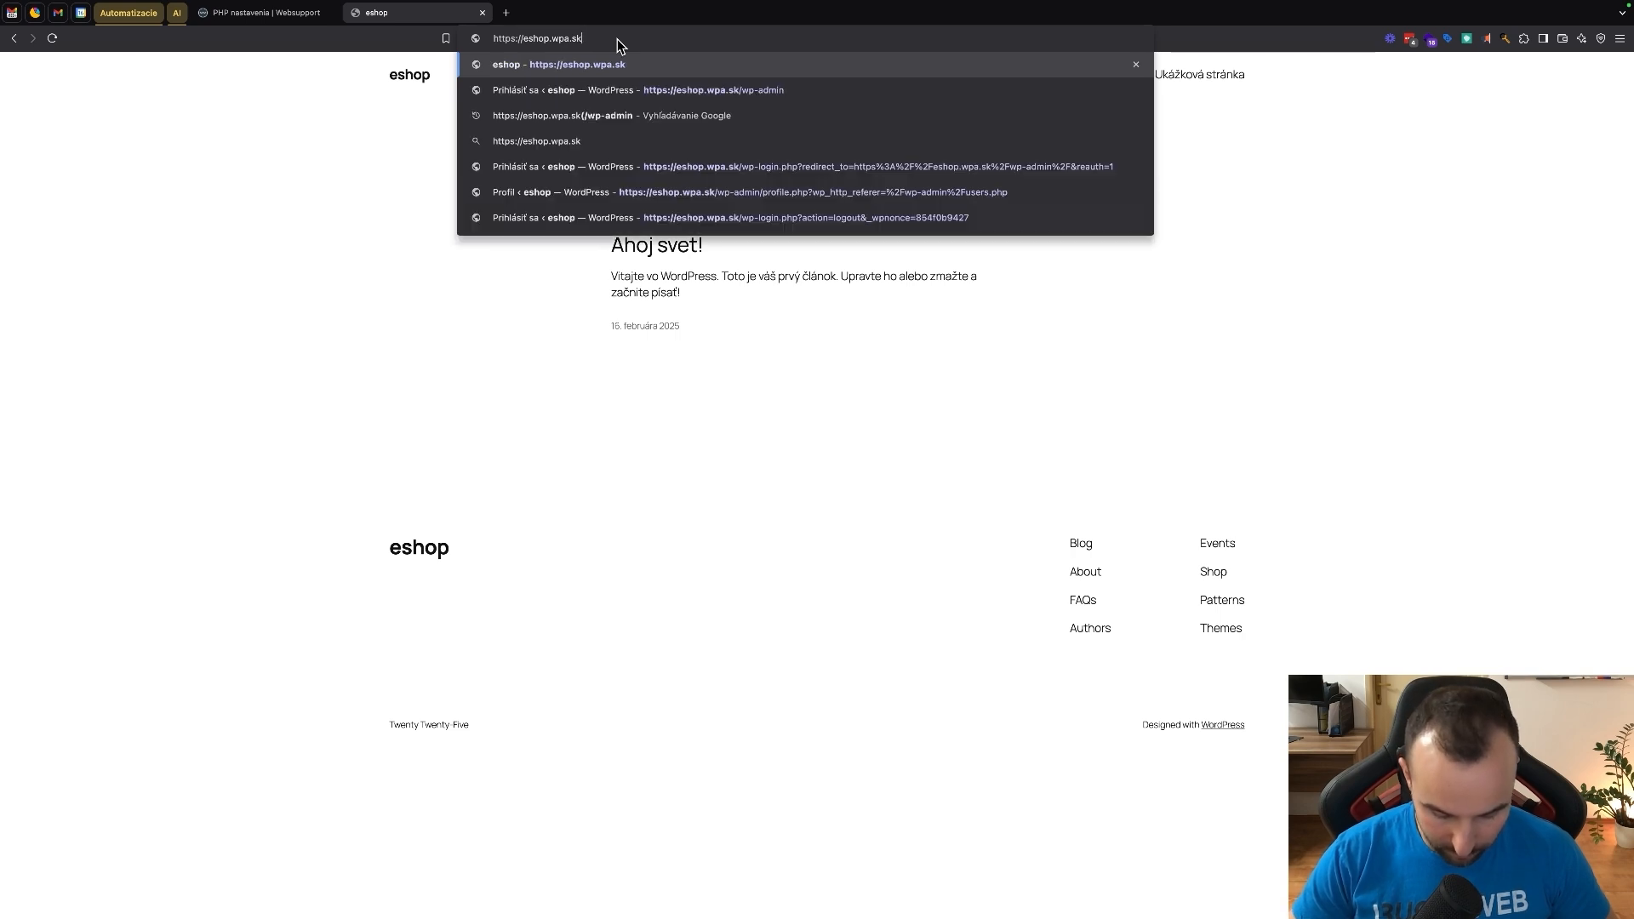
text(úwp-admin)
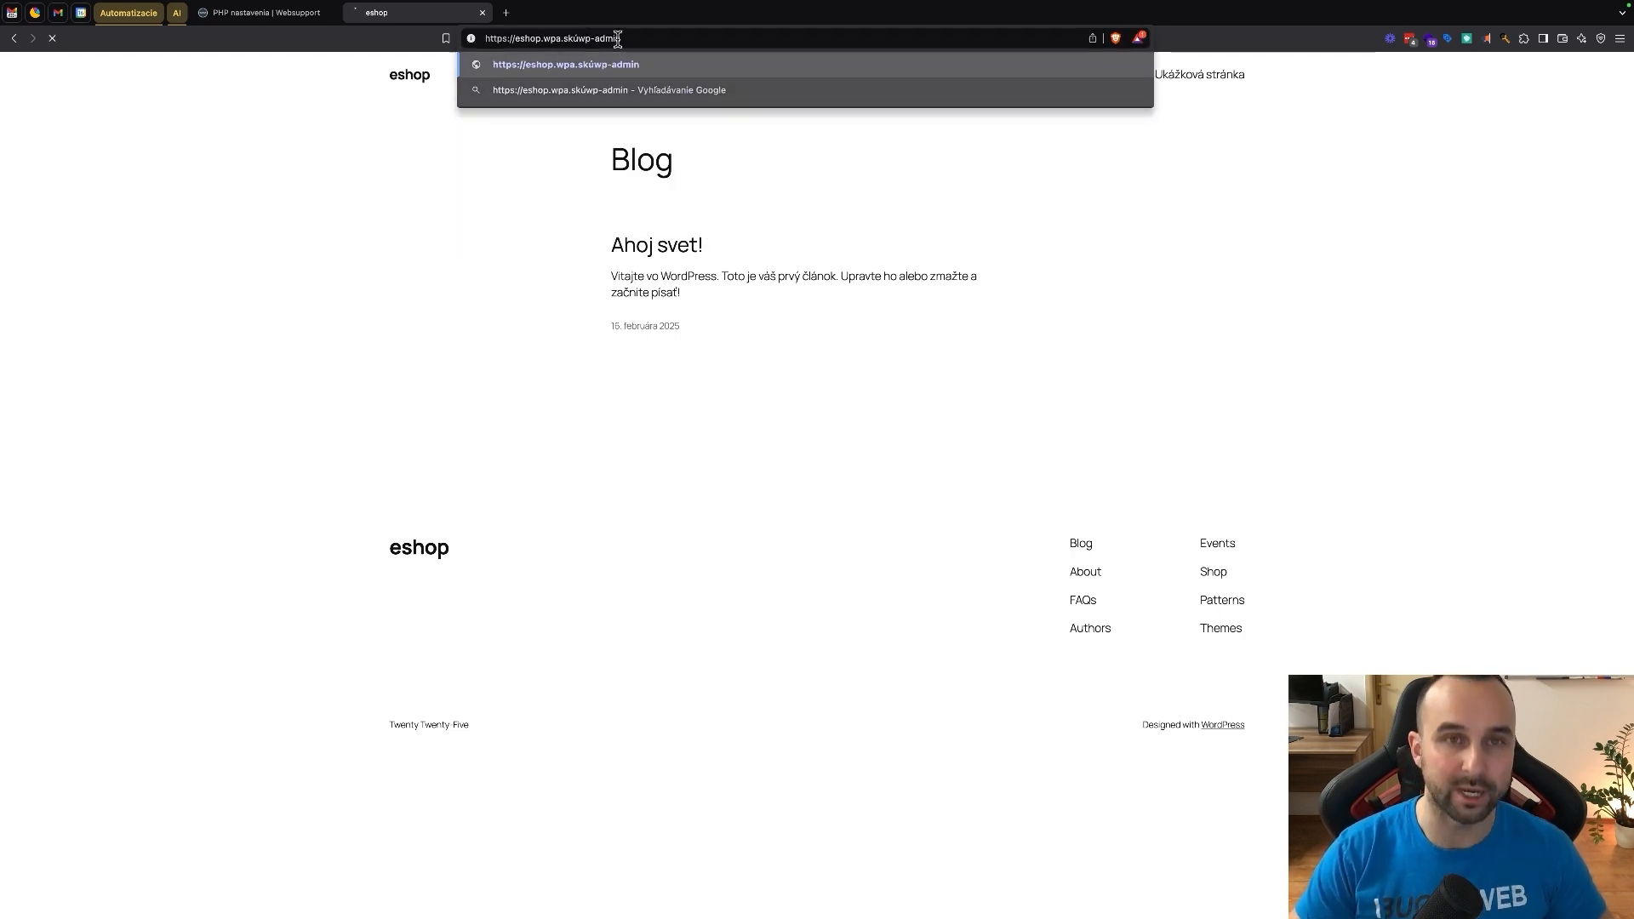
key(Return)
click(618, 40)
double_click(585, 37)
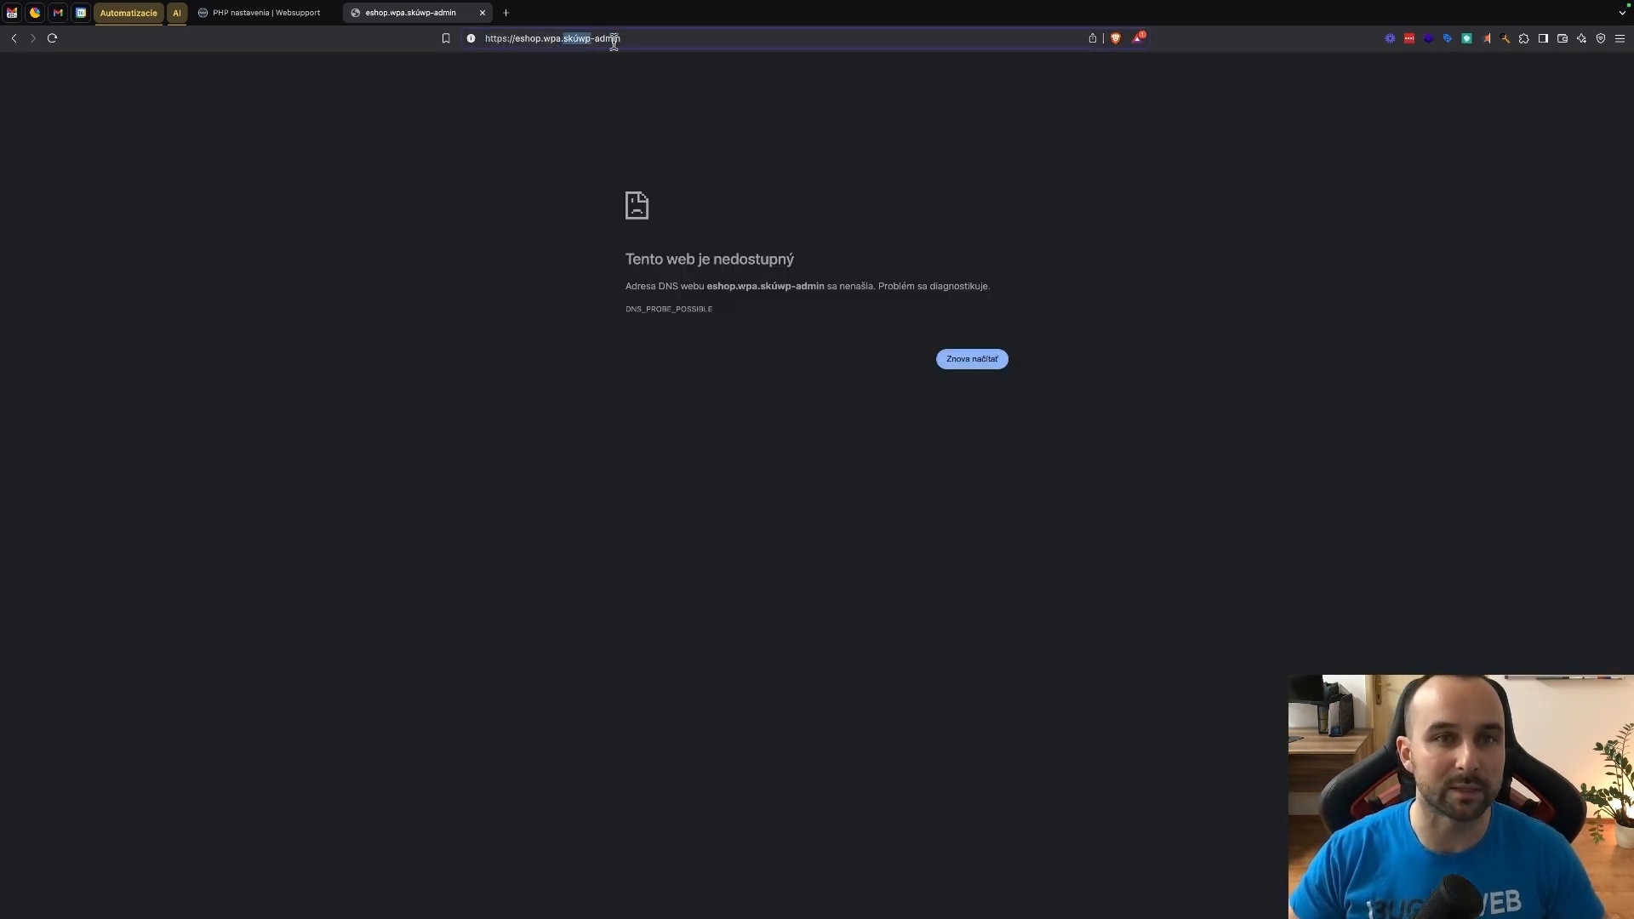
key(Left)
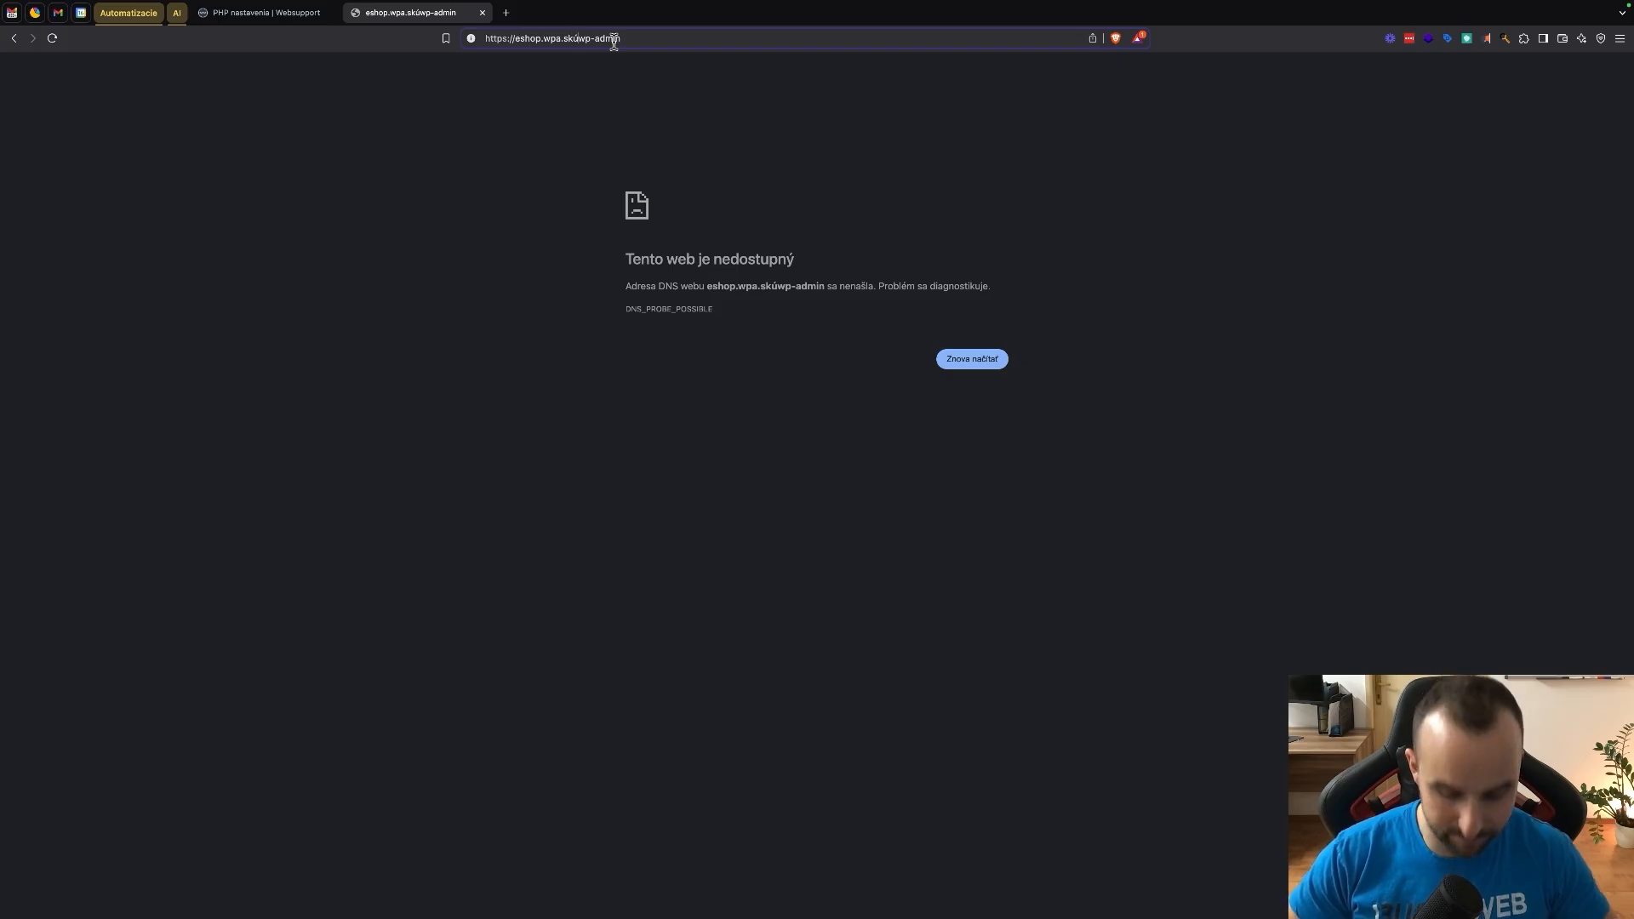
key(BackSpace)
text(/)
key(Return)
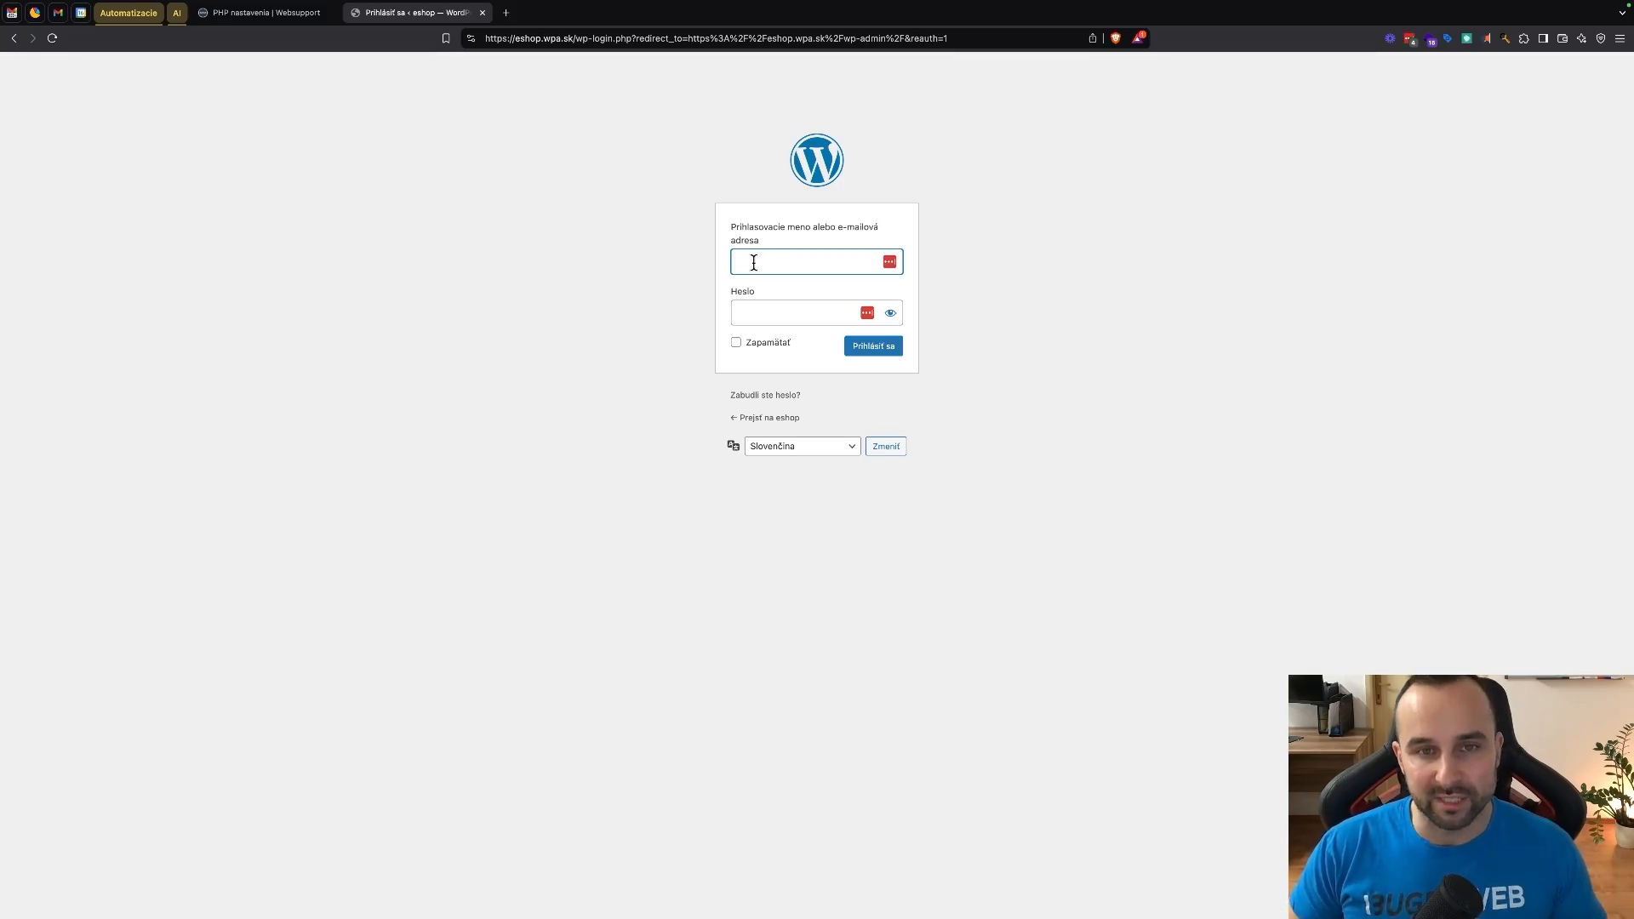
- Fill in the WordPress username and the saved account password on the login form
key(super+Tab)
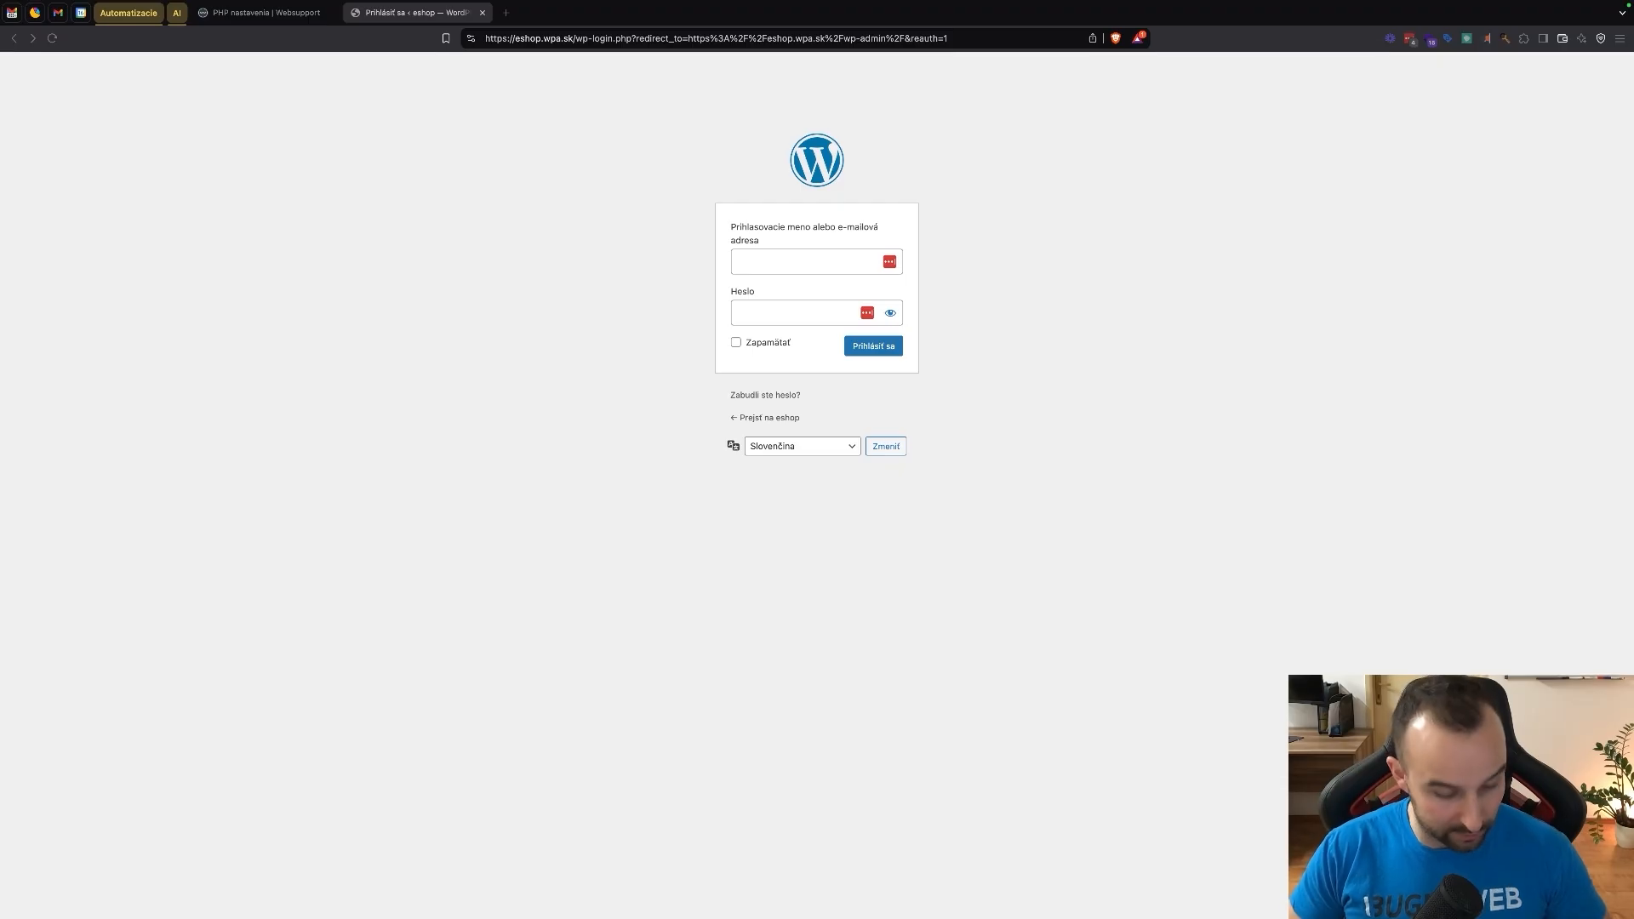
key(super+Tab)
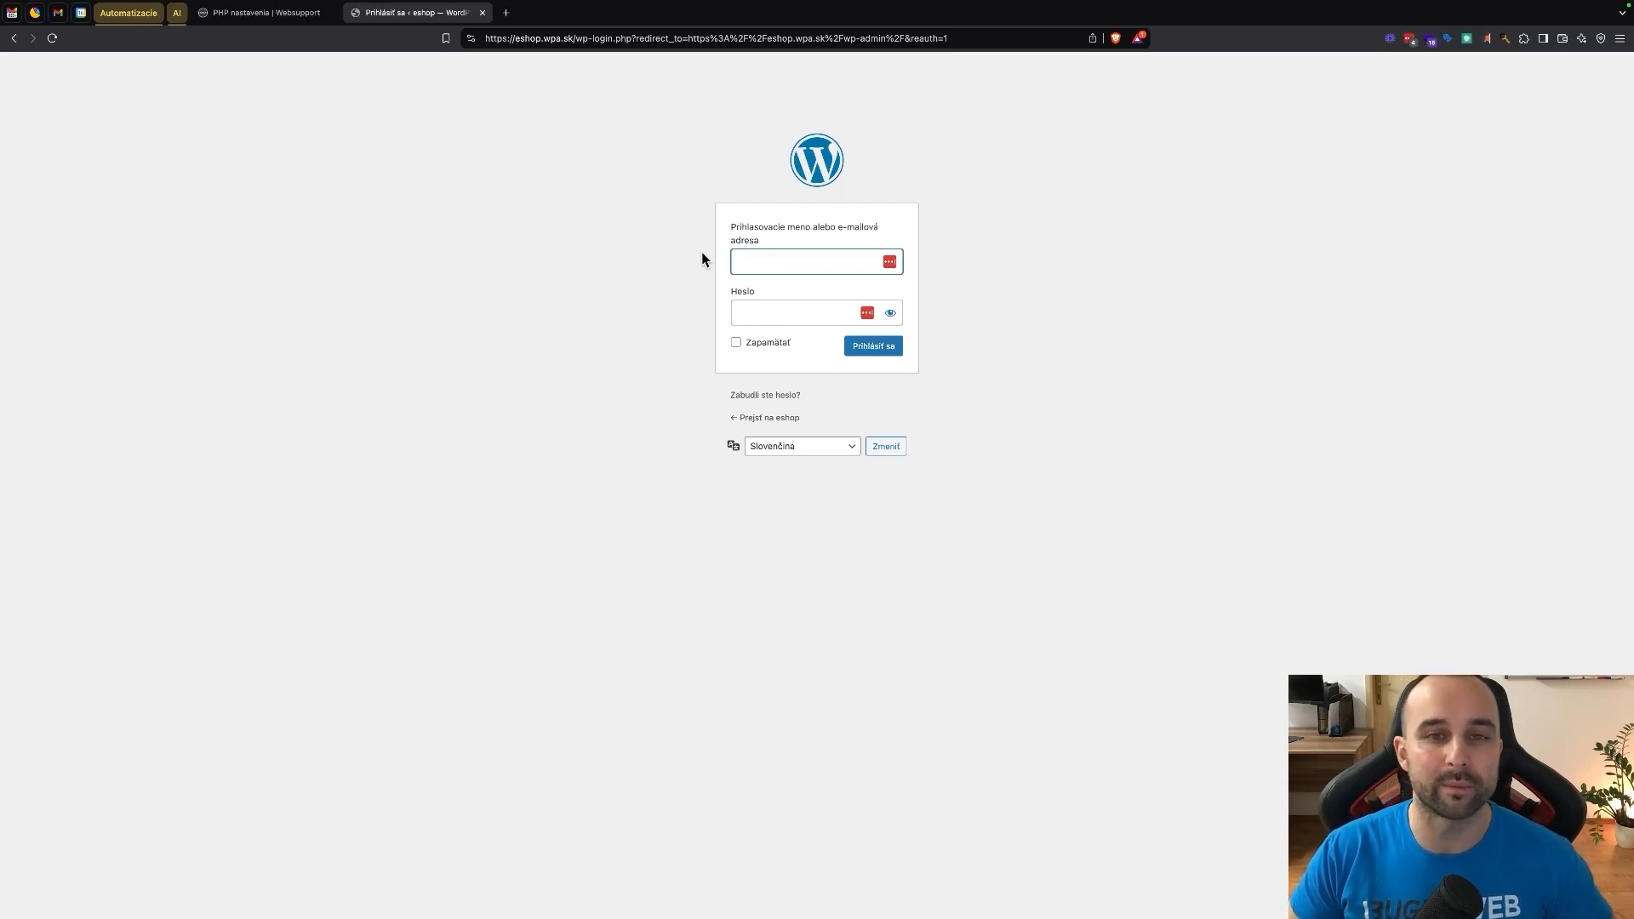
text(tomas)
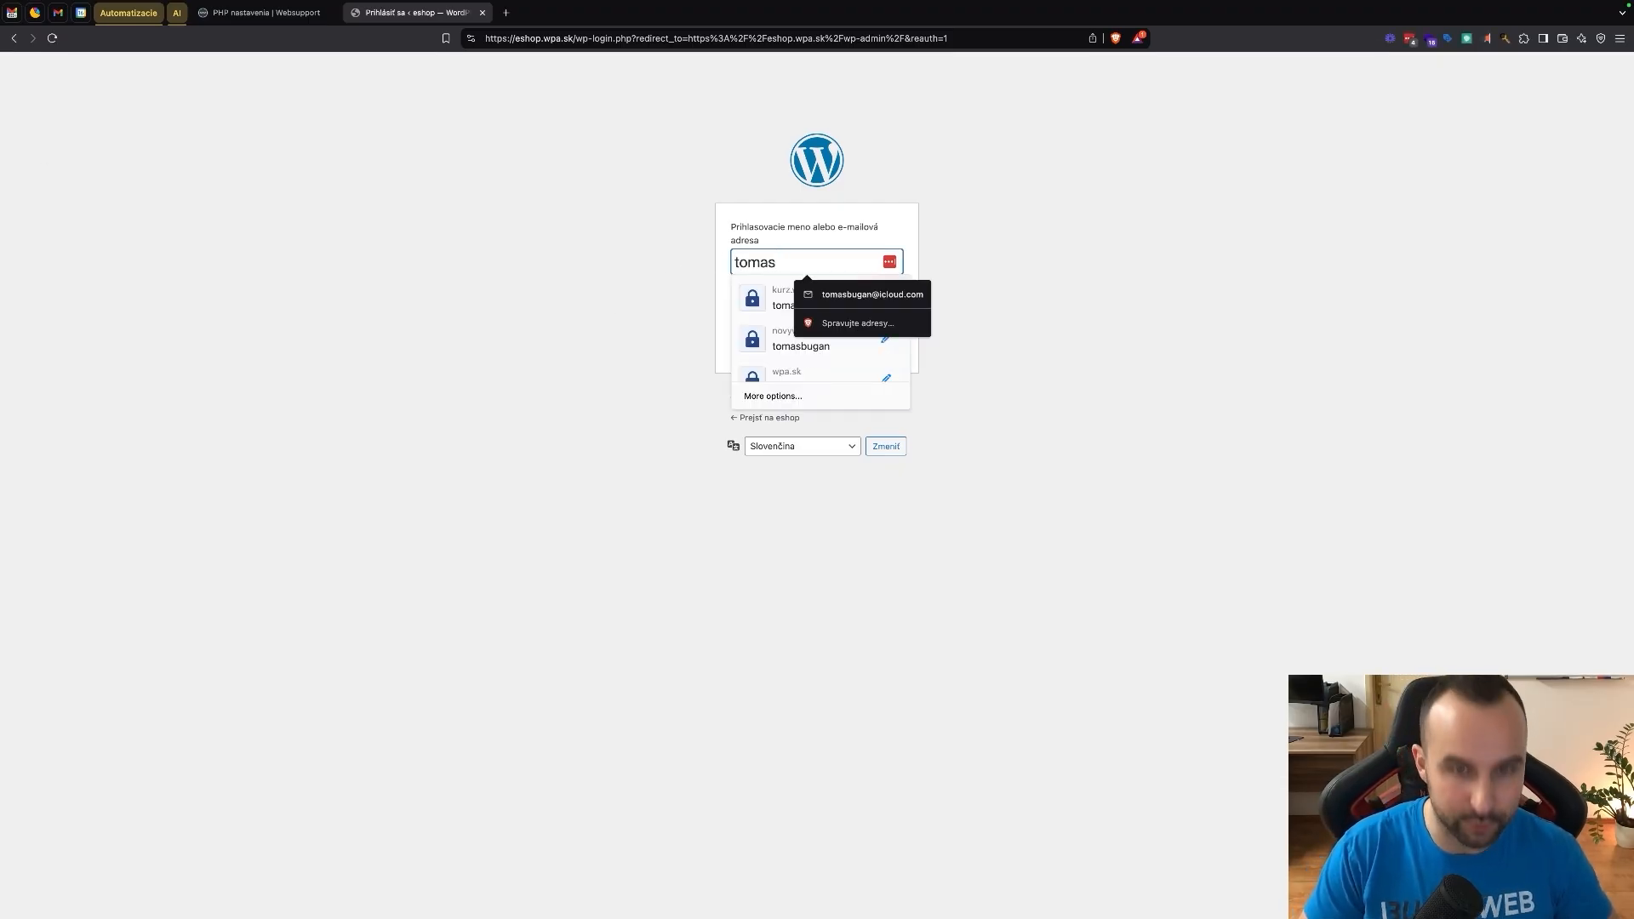
text(bugan)
key(Tab)
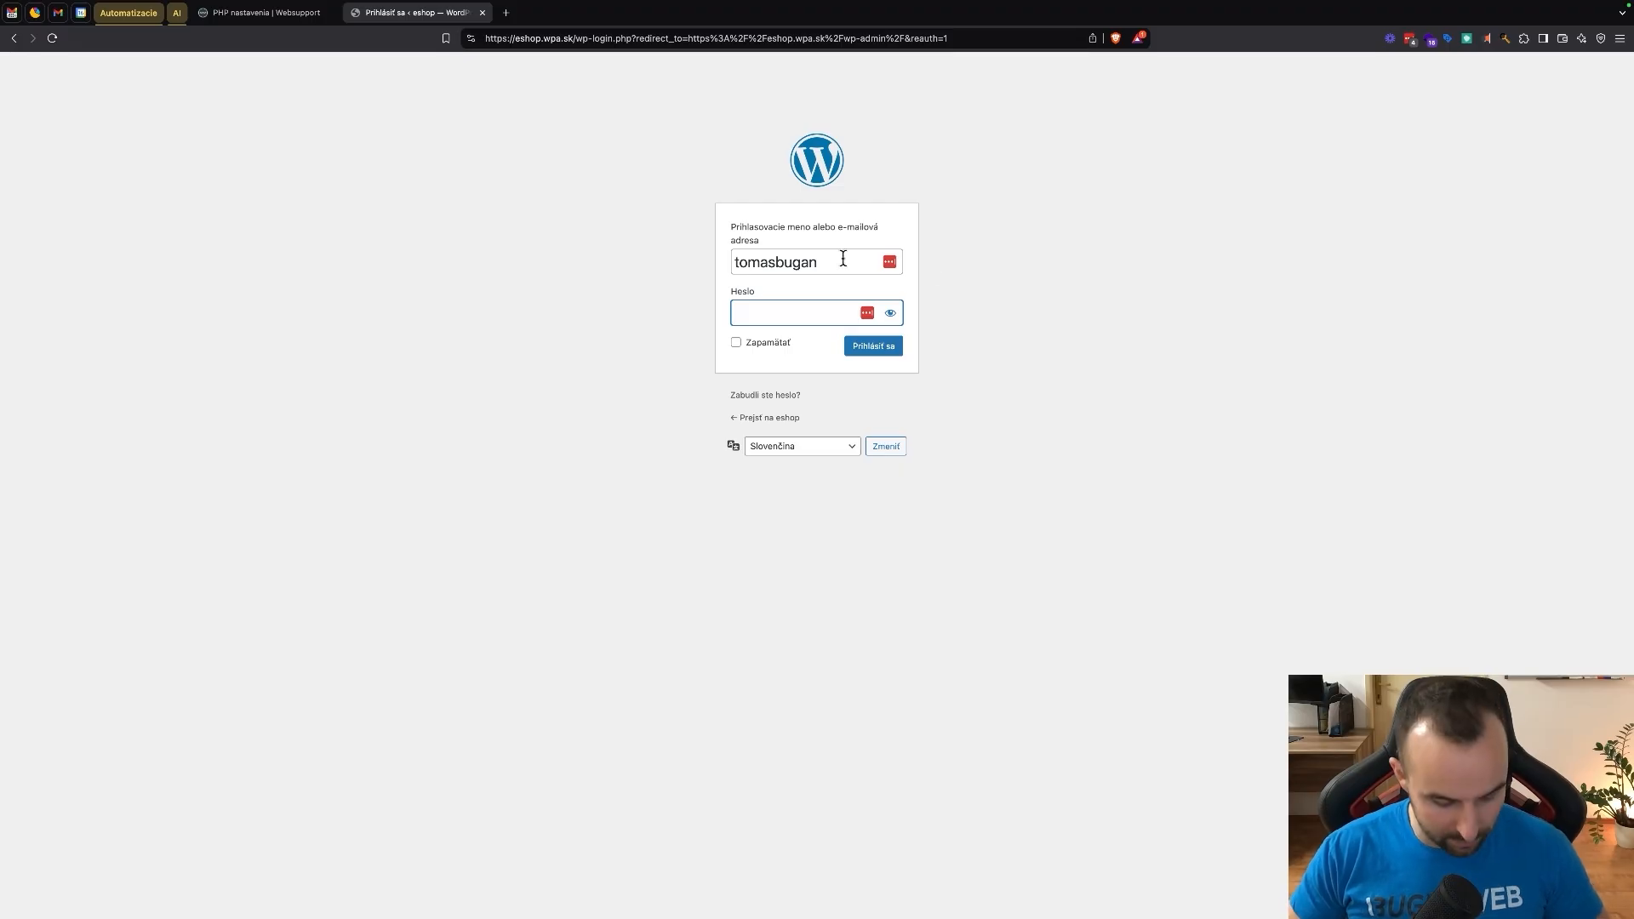
key(super+v)
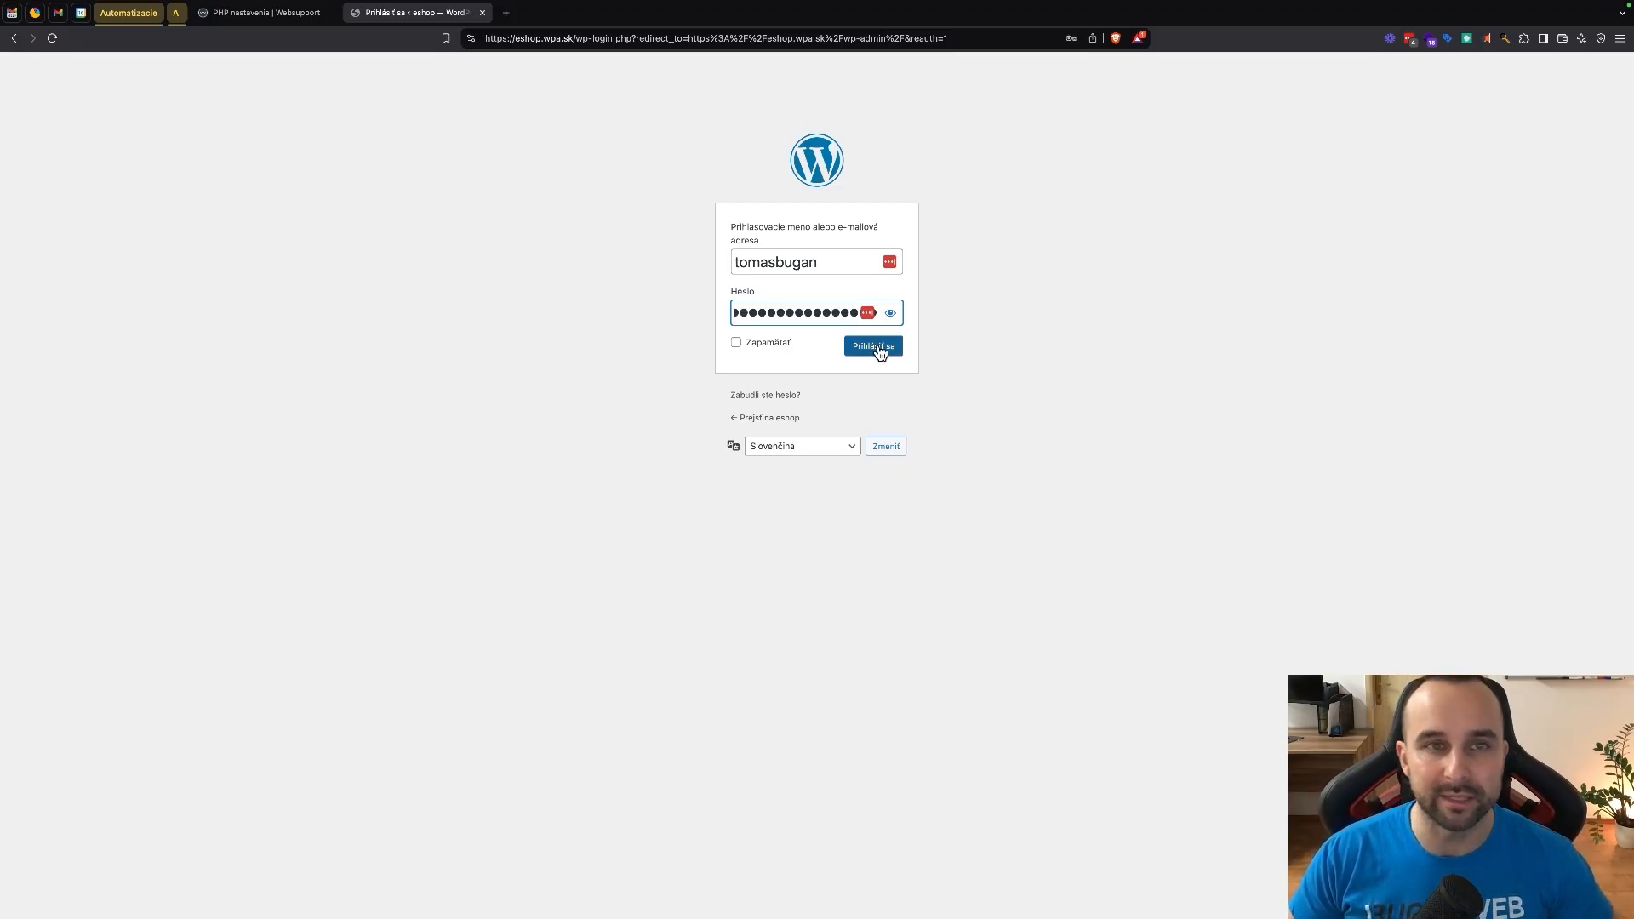
- Check the lost-password page in a new tab, close it, and submit the login
right_click(753, 400)
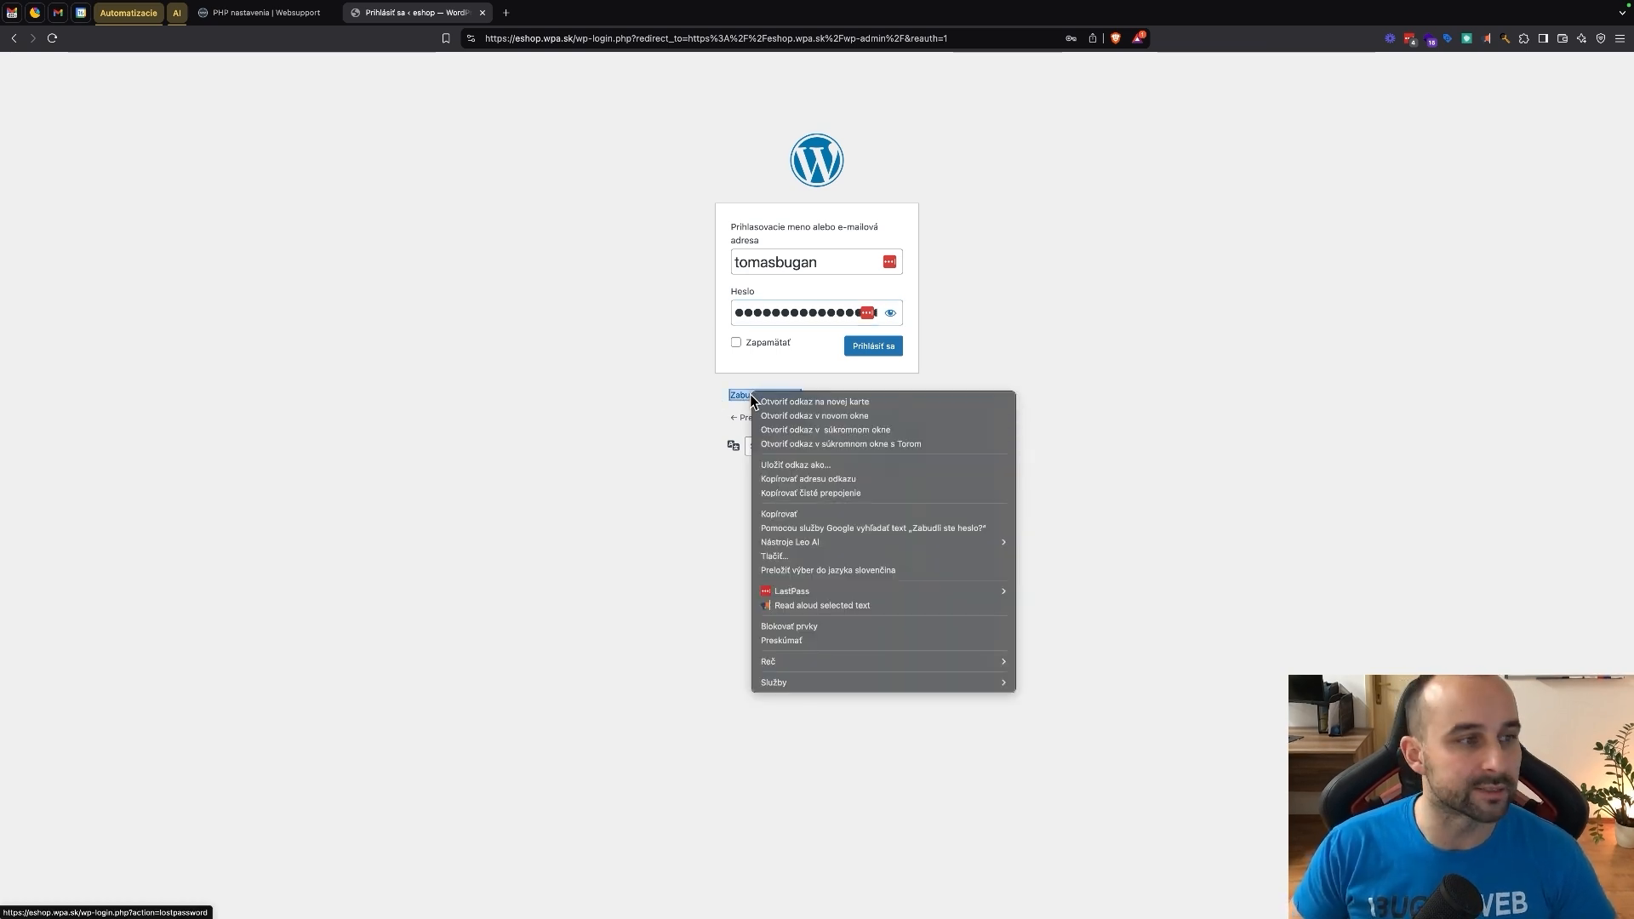
click(800, 403)
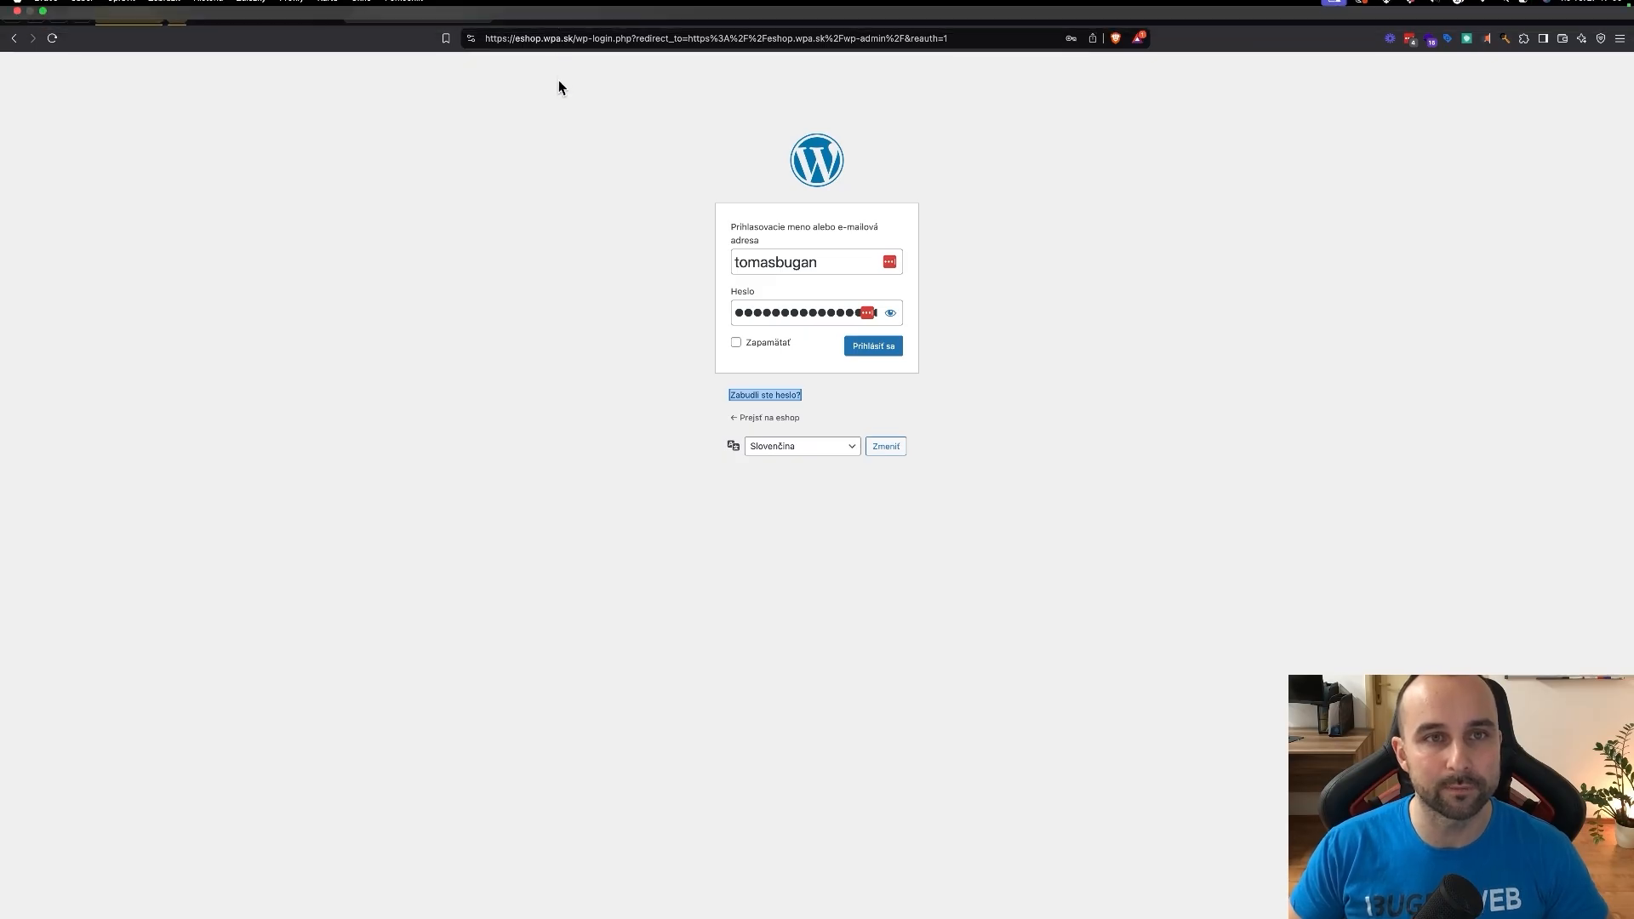
click(558, 12)
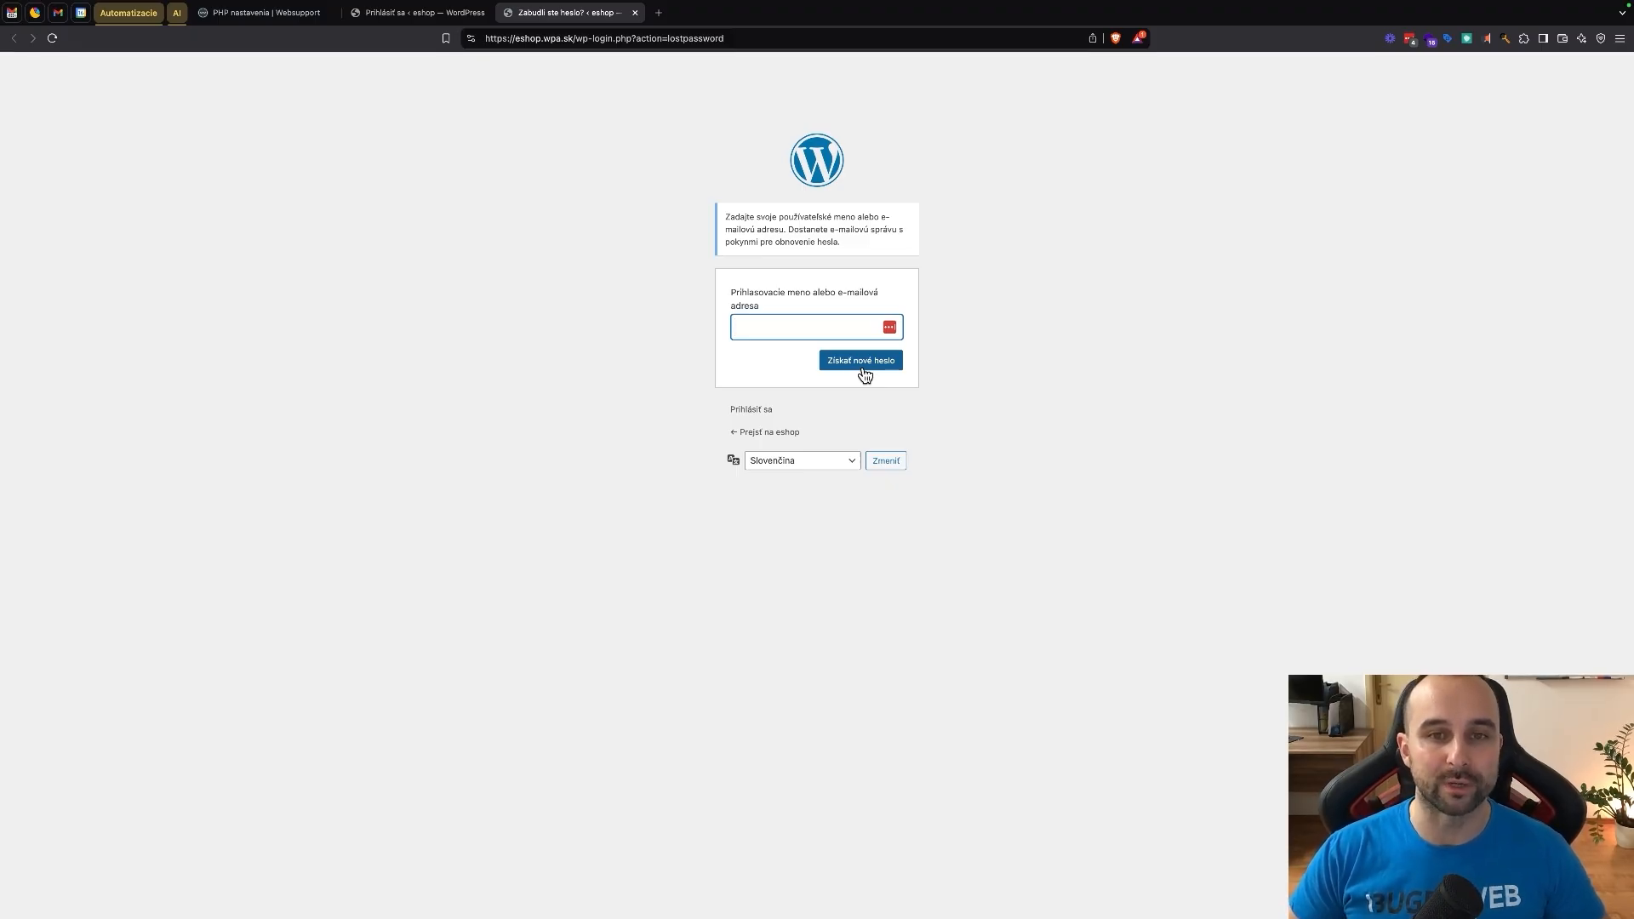
click(635, 13)
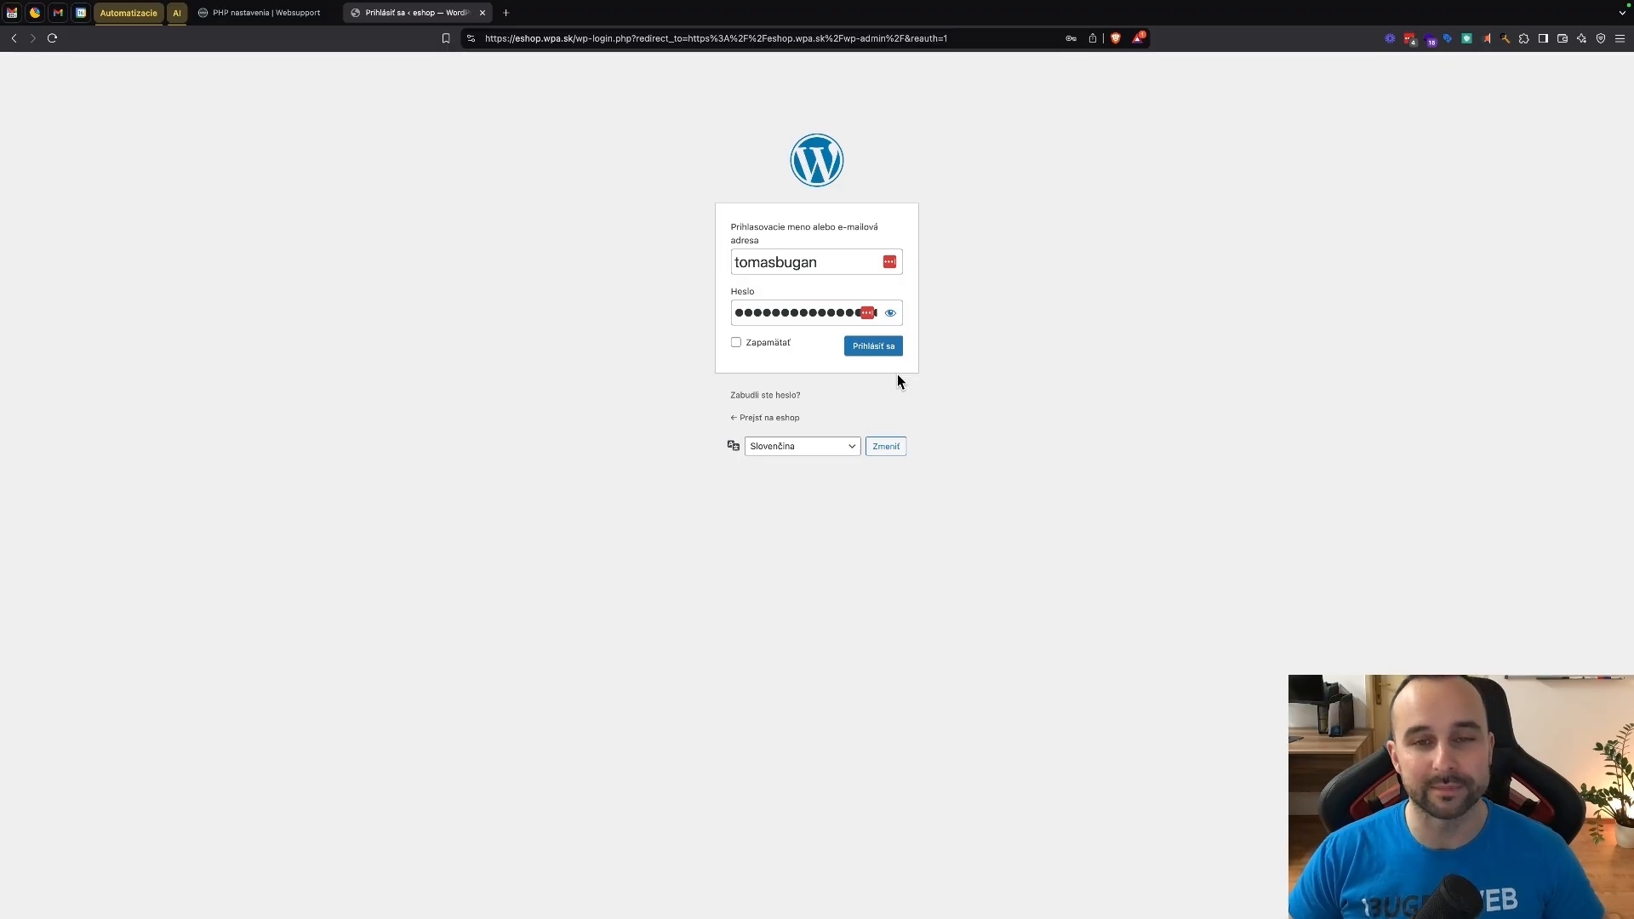
click(872, 347)
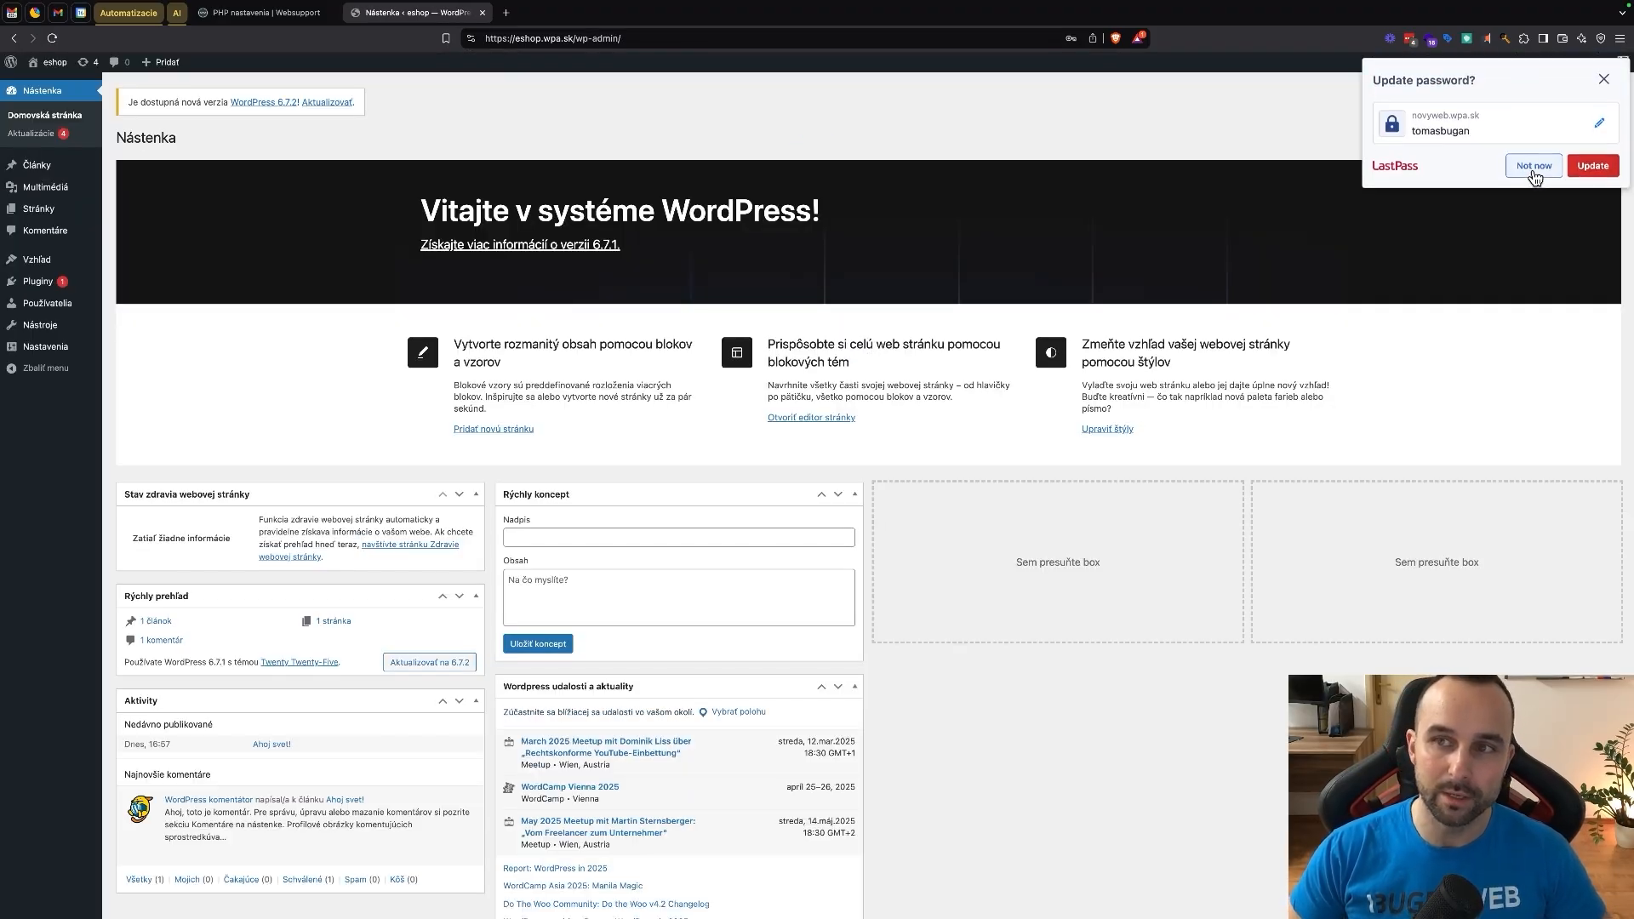
- Dismiss the LastPass prompt and welcome panel, then uncheck all five dashboard widgets in Screen Options
click(1533, 166)
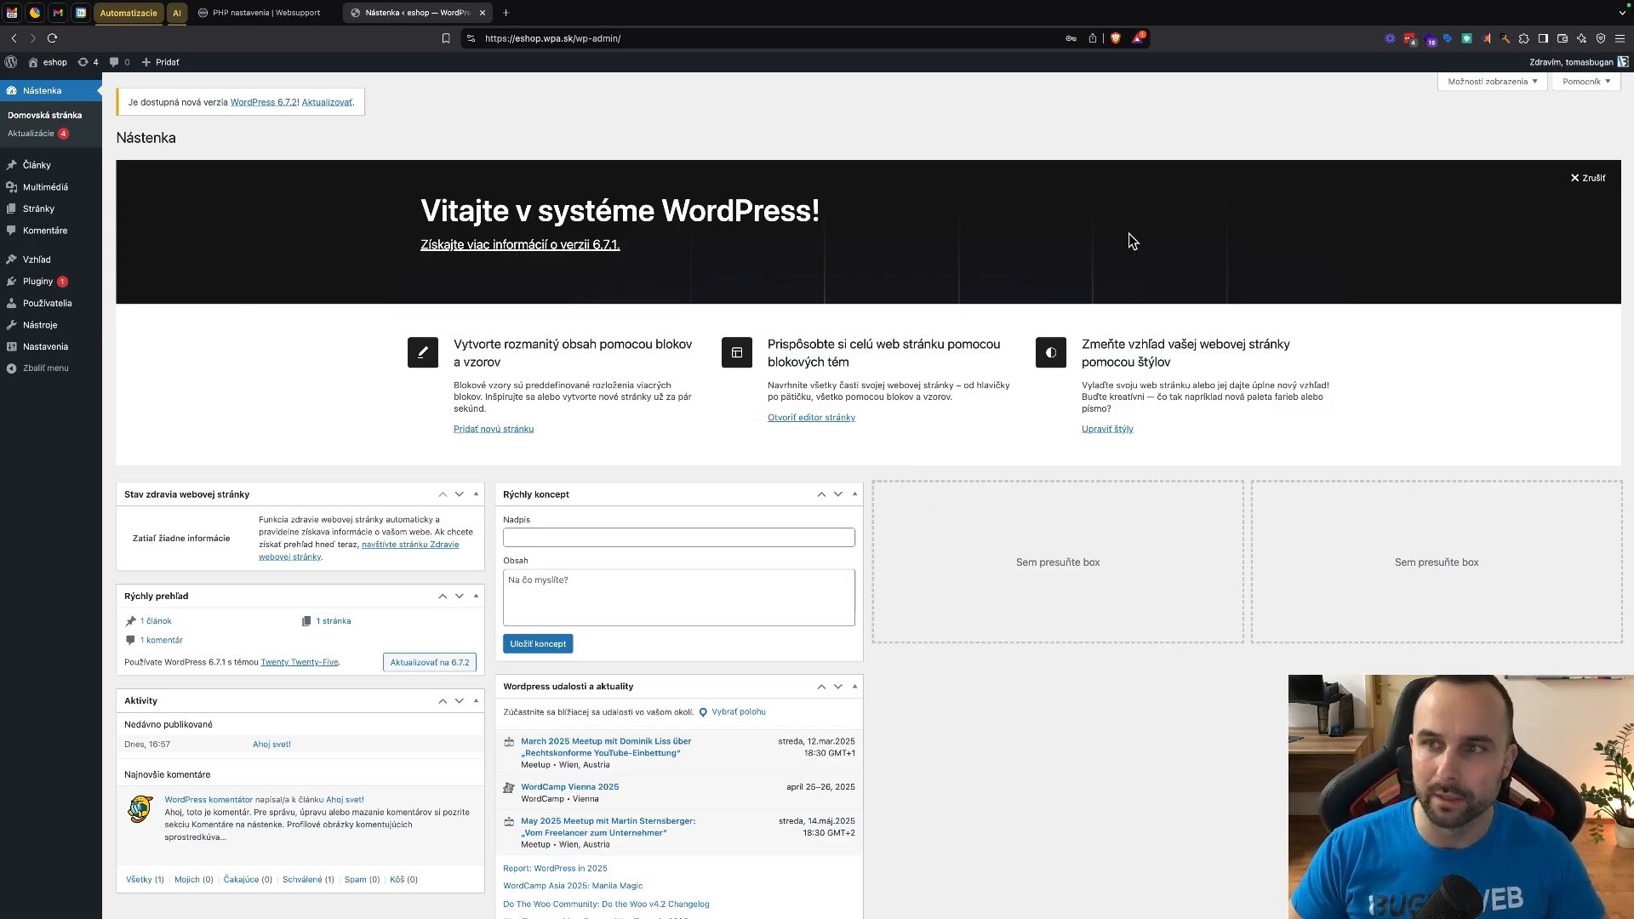
click(1600, 178)
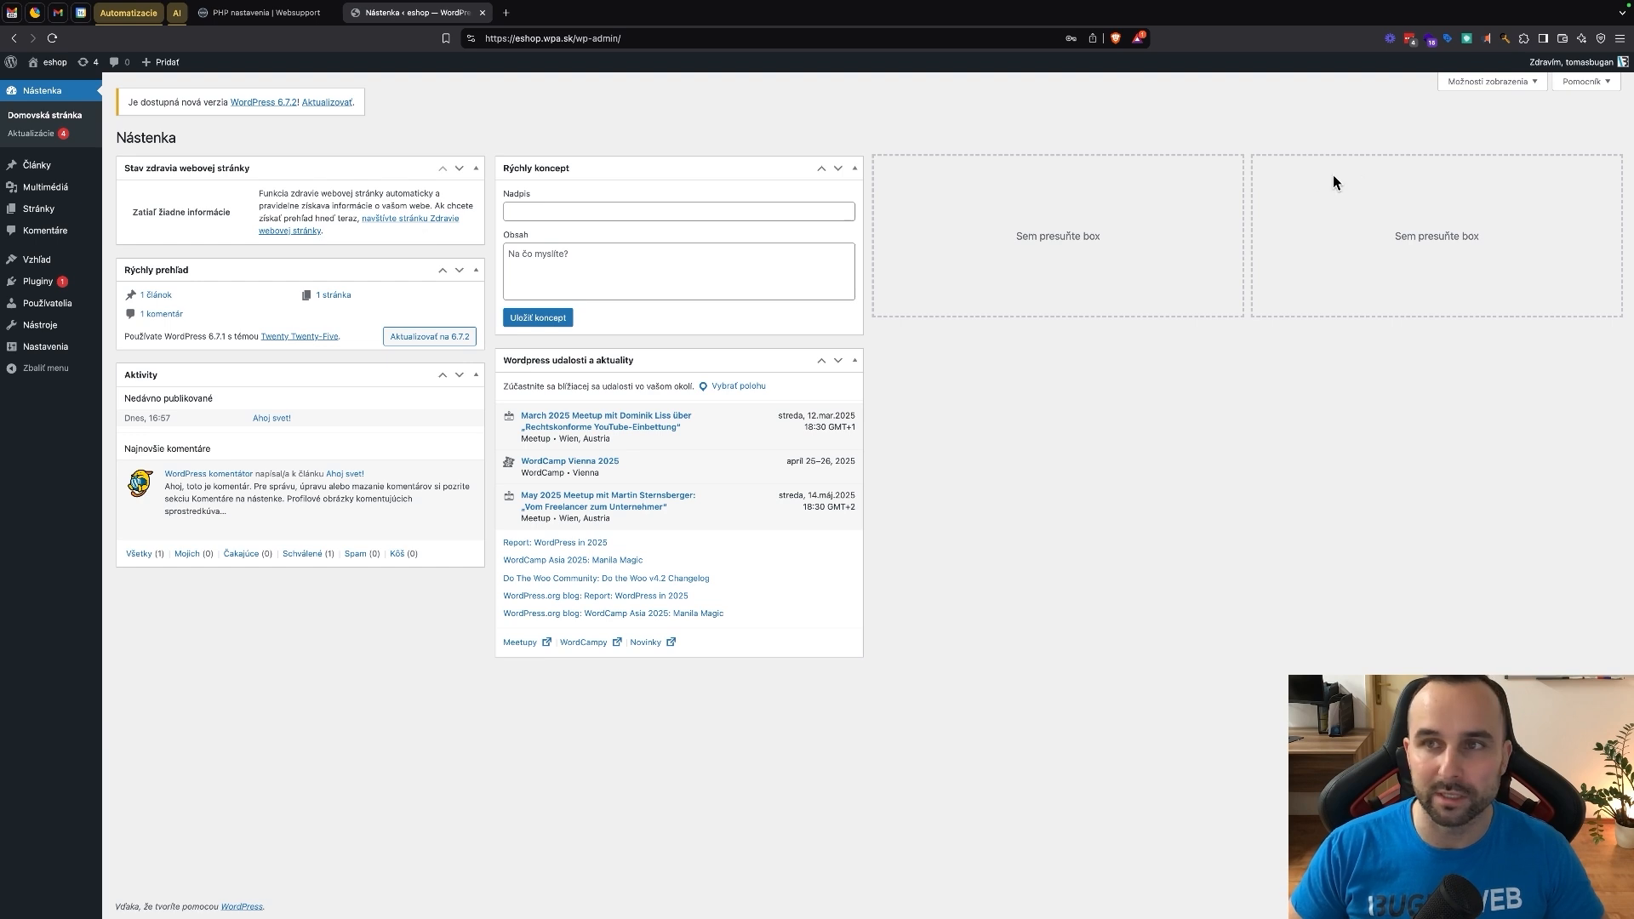
click(1468, 84)
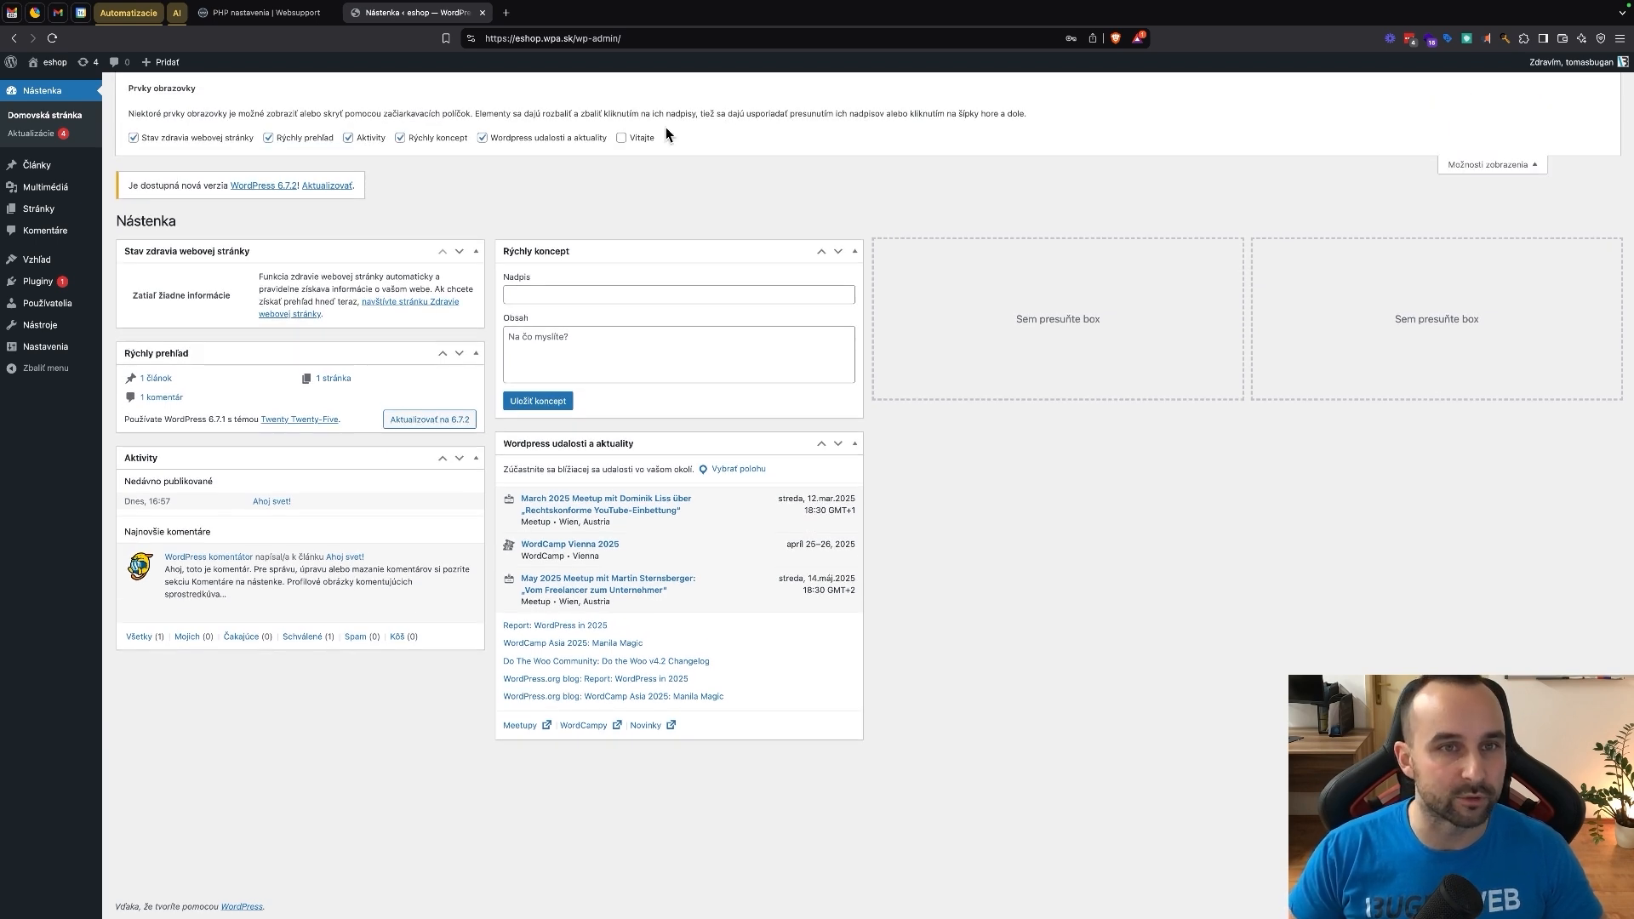
click(400, 137)
click(482, 138)
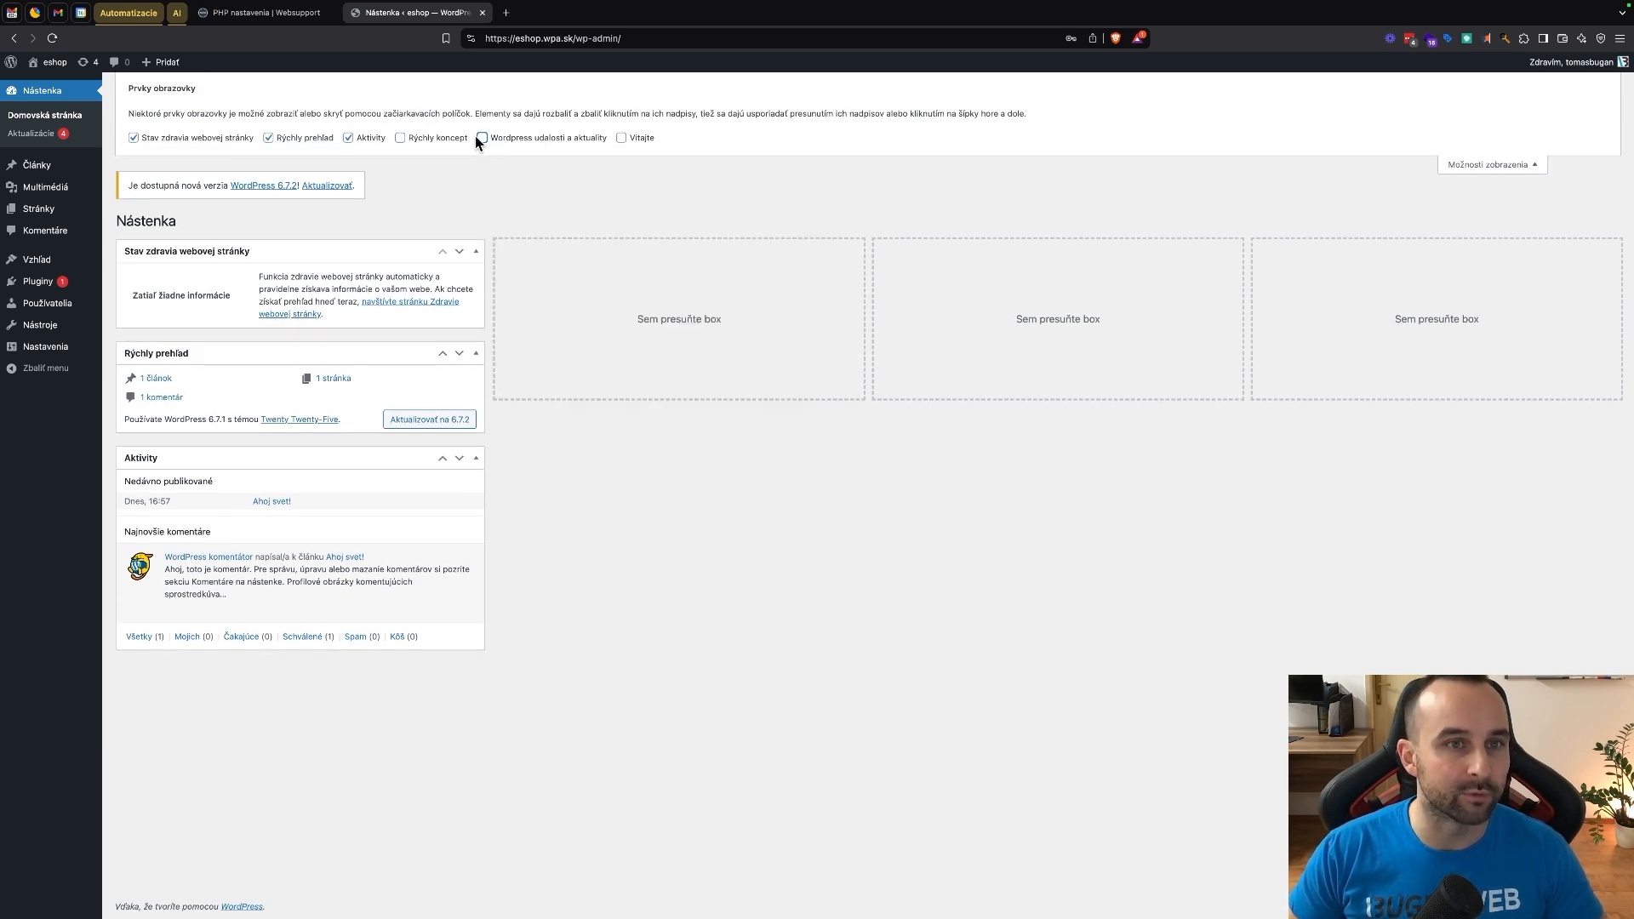
click(365, 137)
click(268, 138)
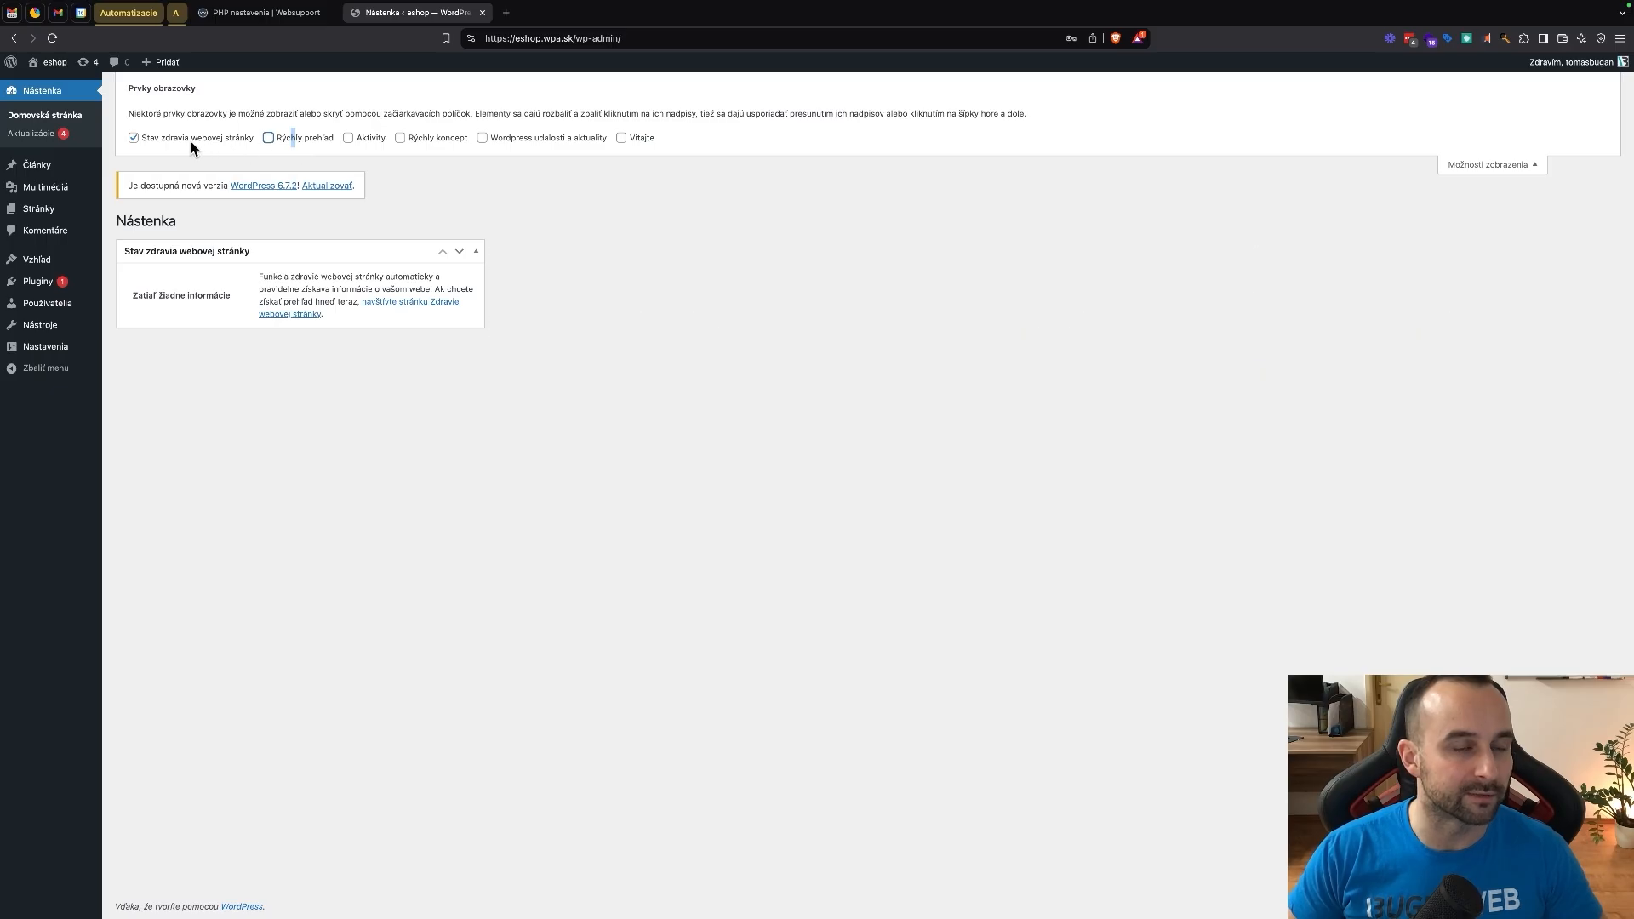
click(134, 138)
click(134, 137)
click(134, 137)
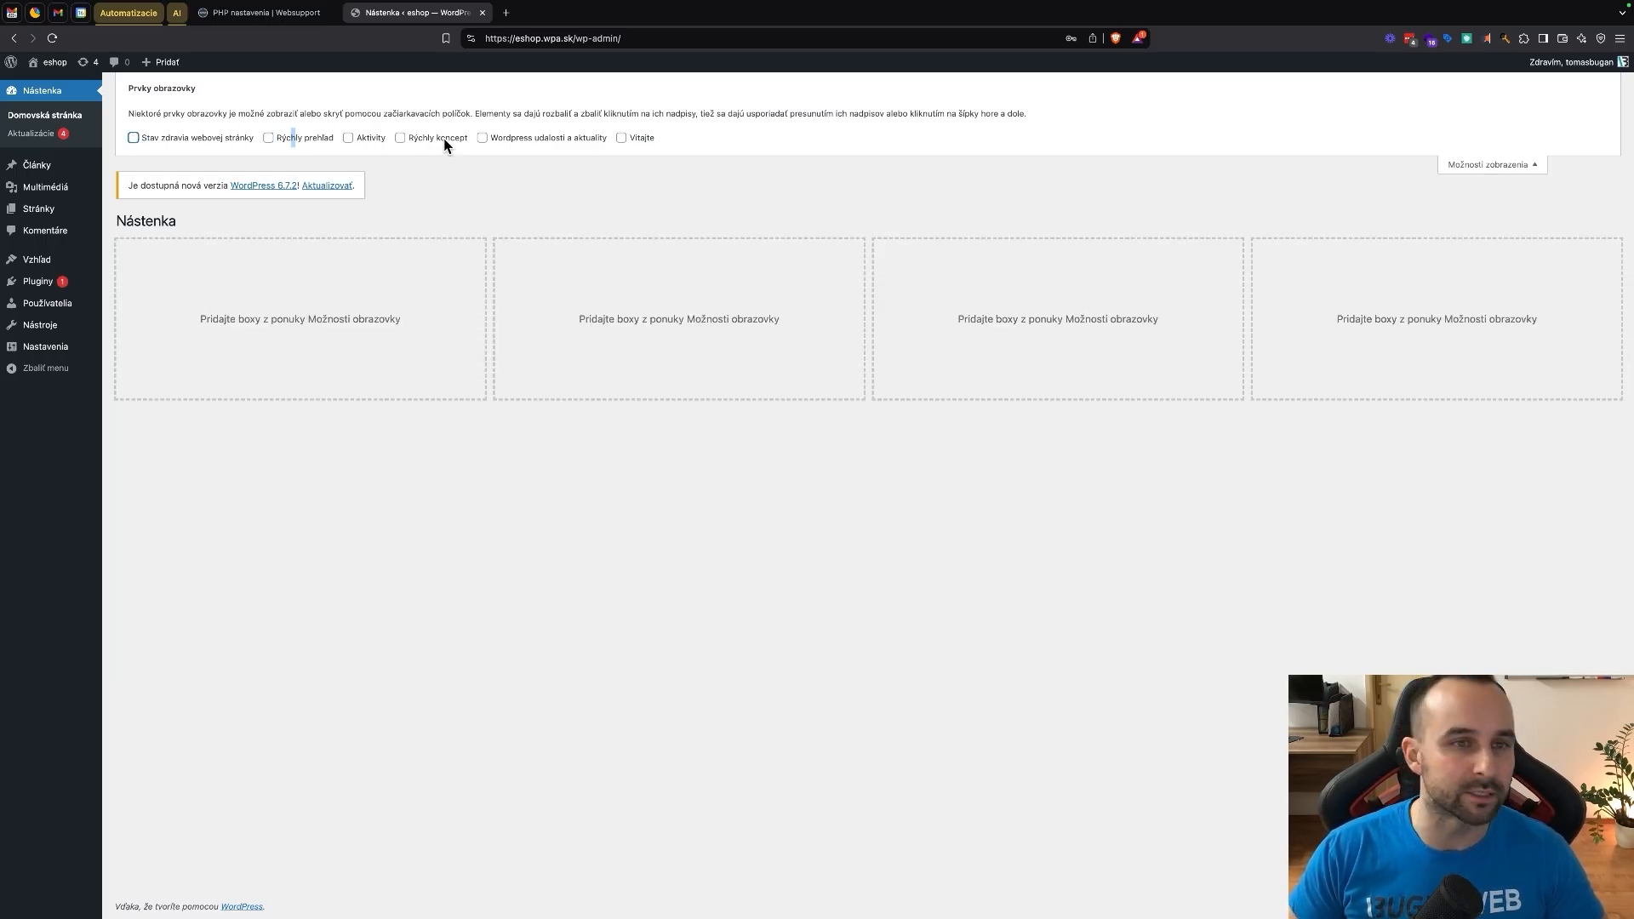
click(773, 172)
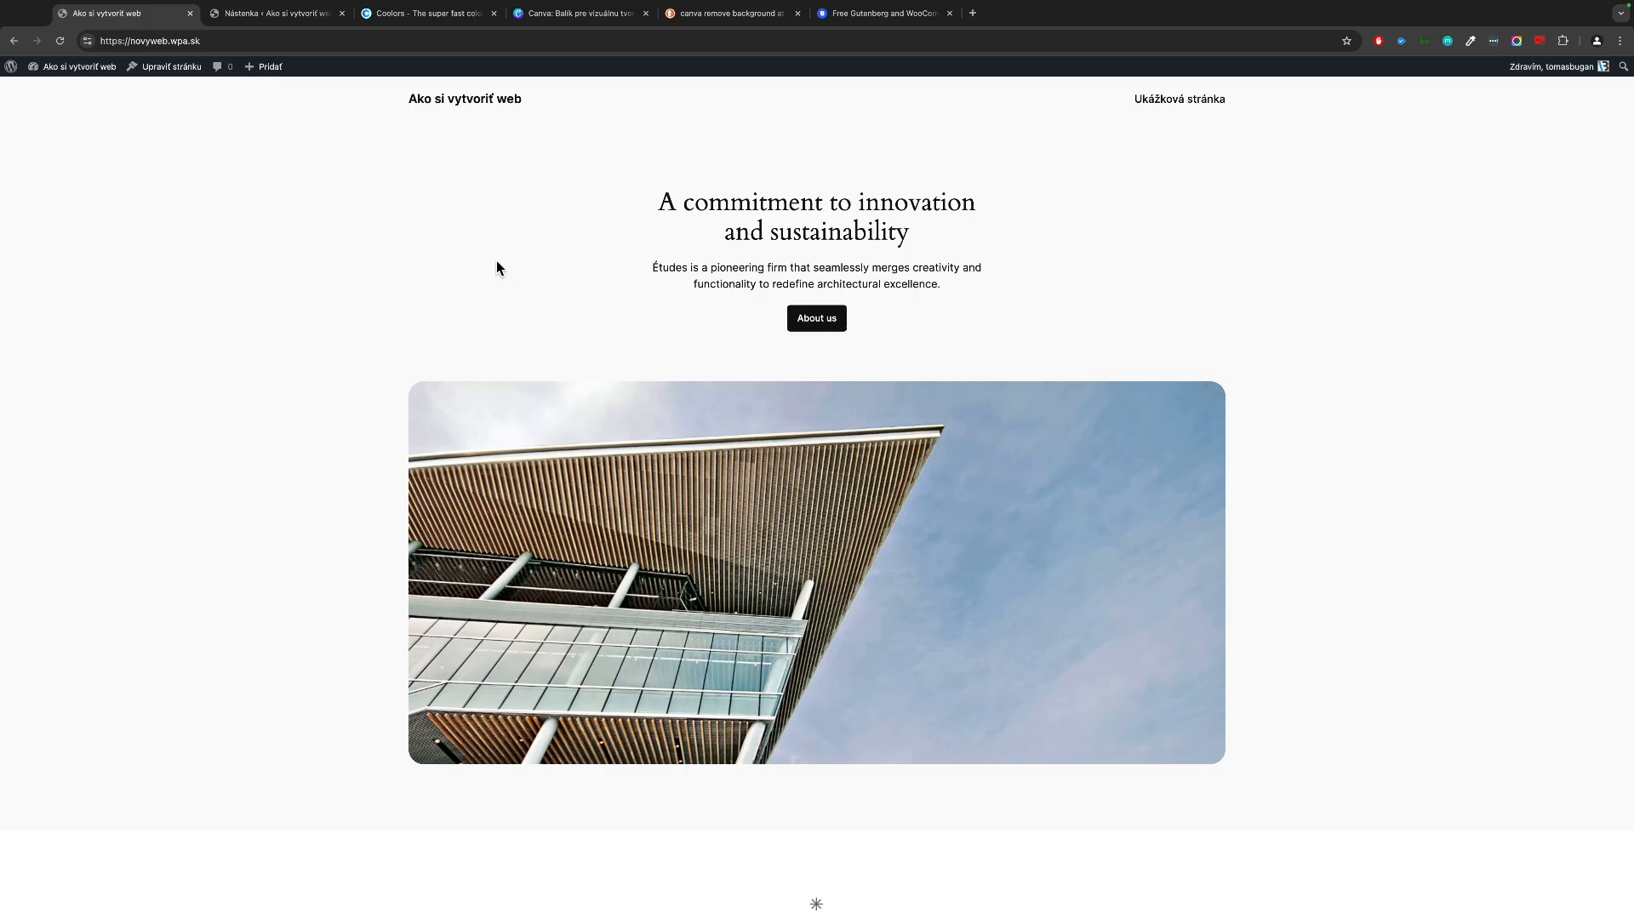
- Switch to Coolors and start the generator, showing the D0E3CC-to-DBA159 palette
click(417, 15)
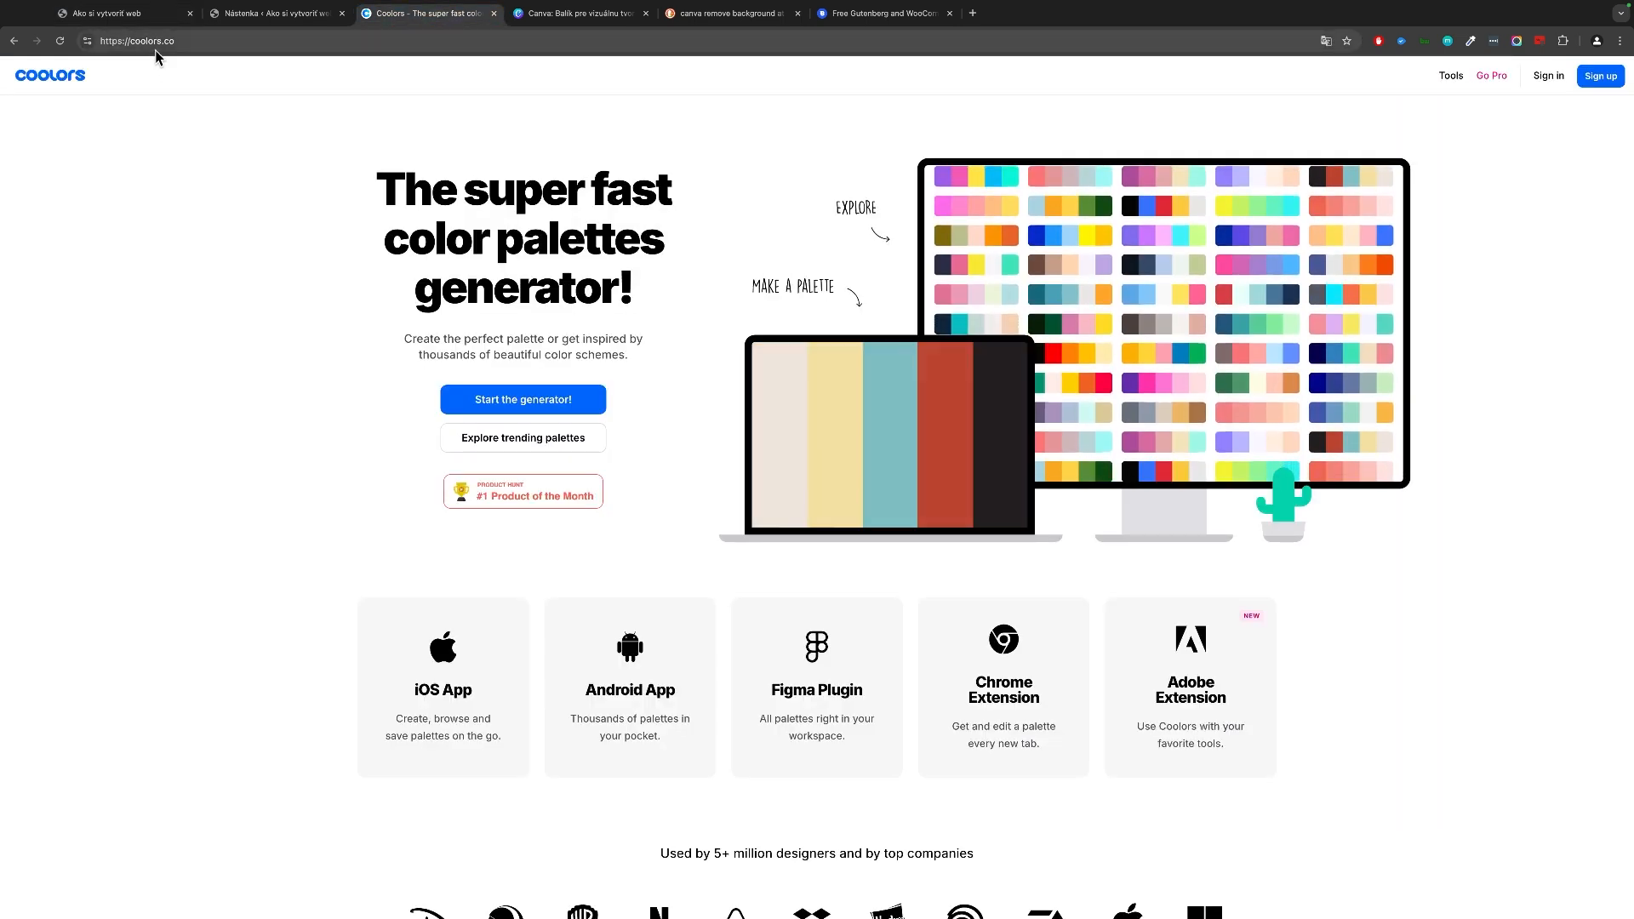
scroll(154, 58, up, 2)
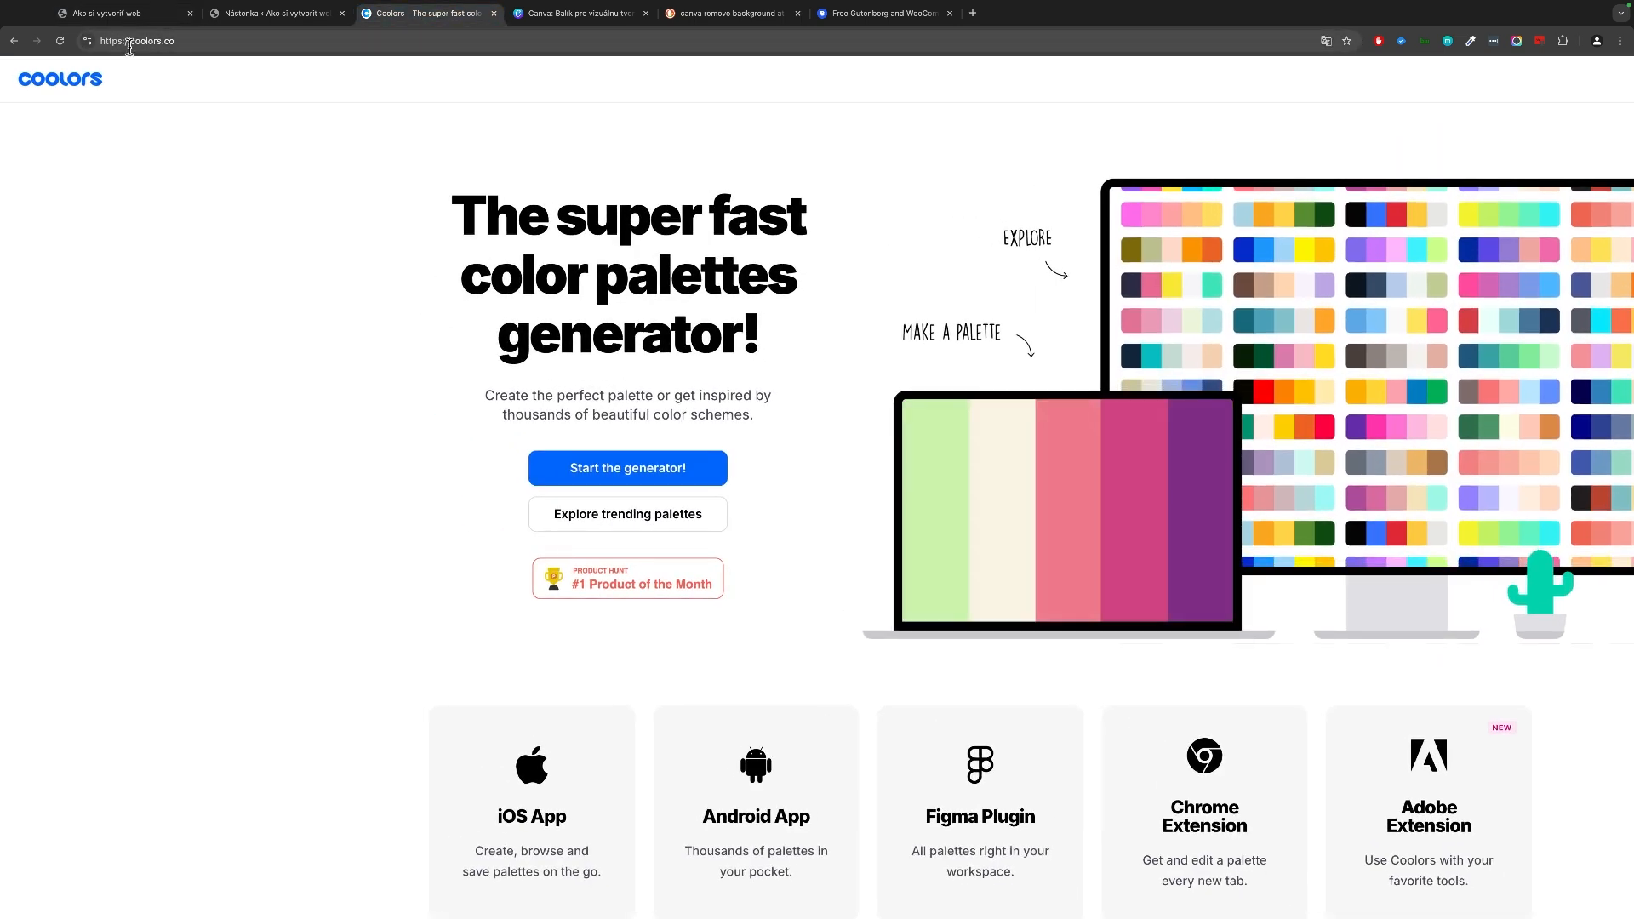
scroll(269, 146, down, 2)
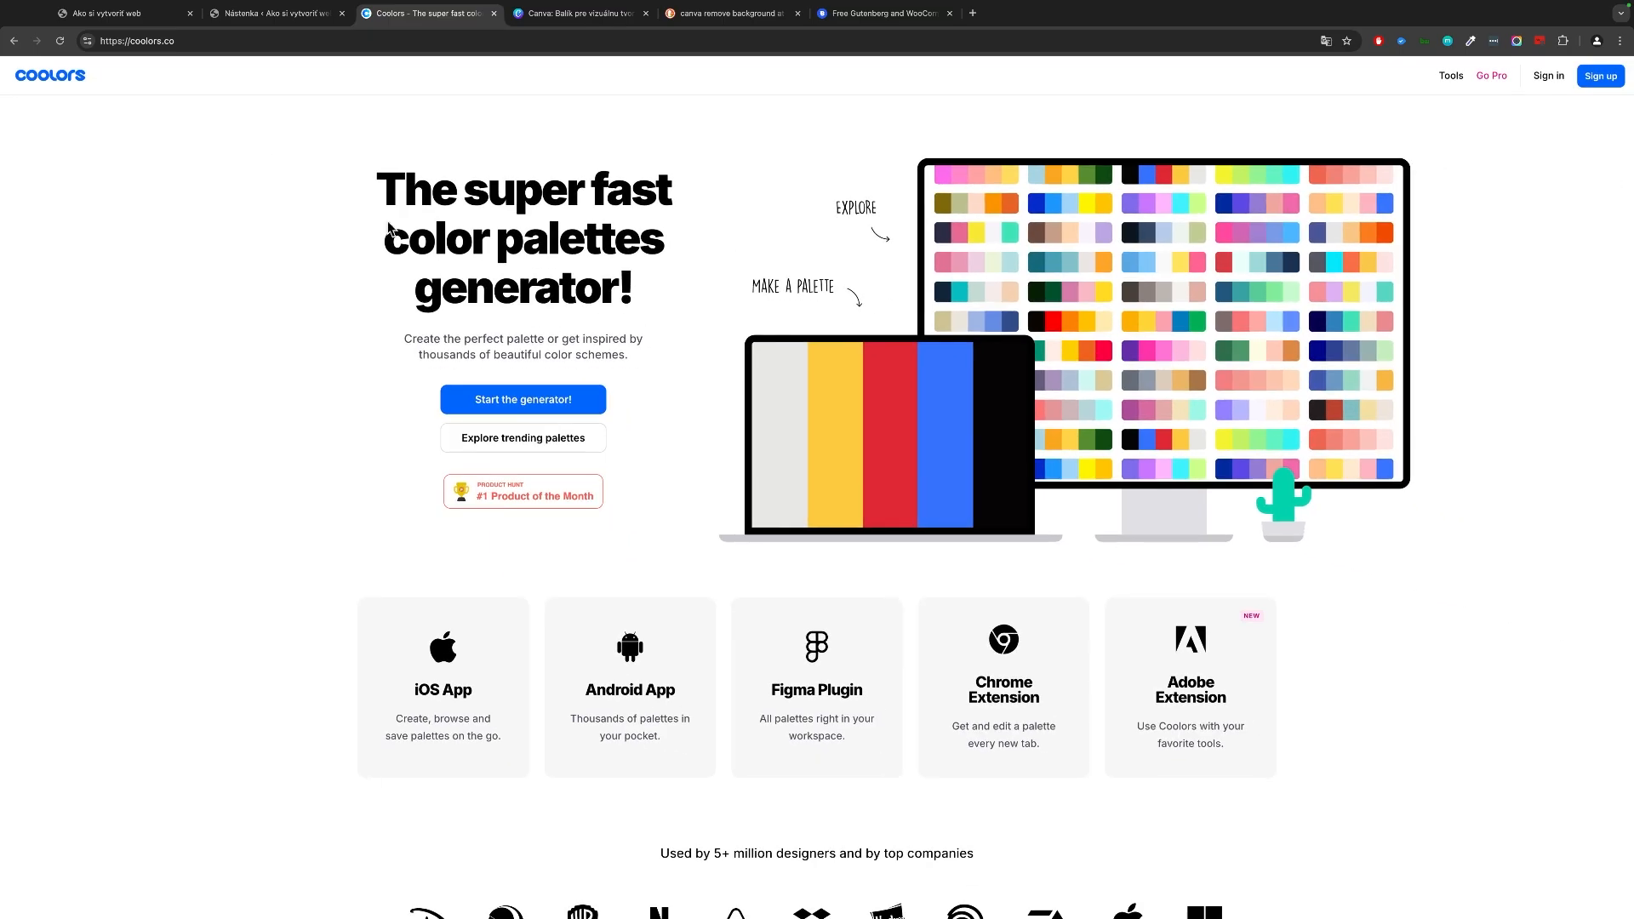
click(525, 400)
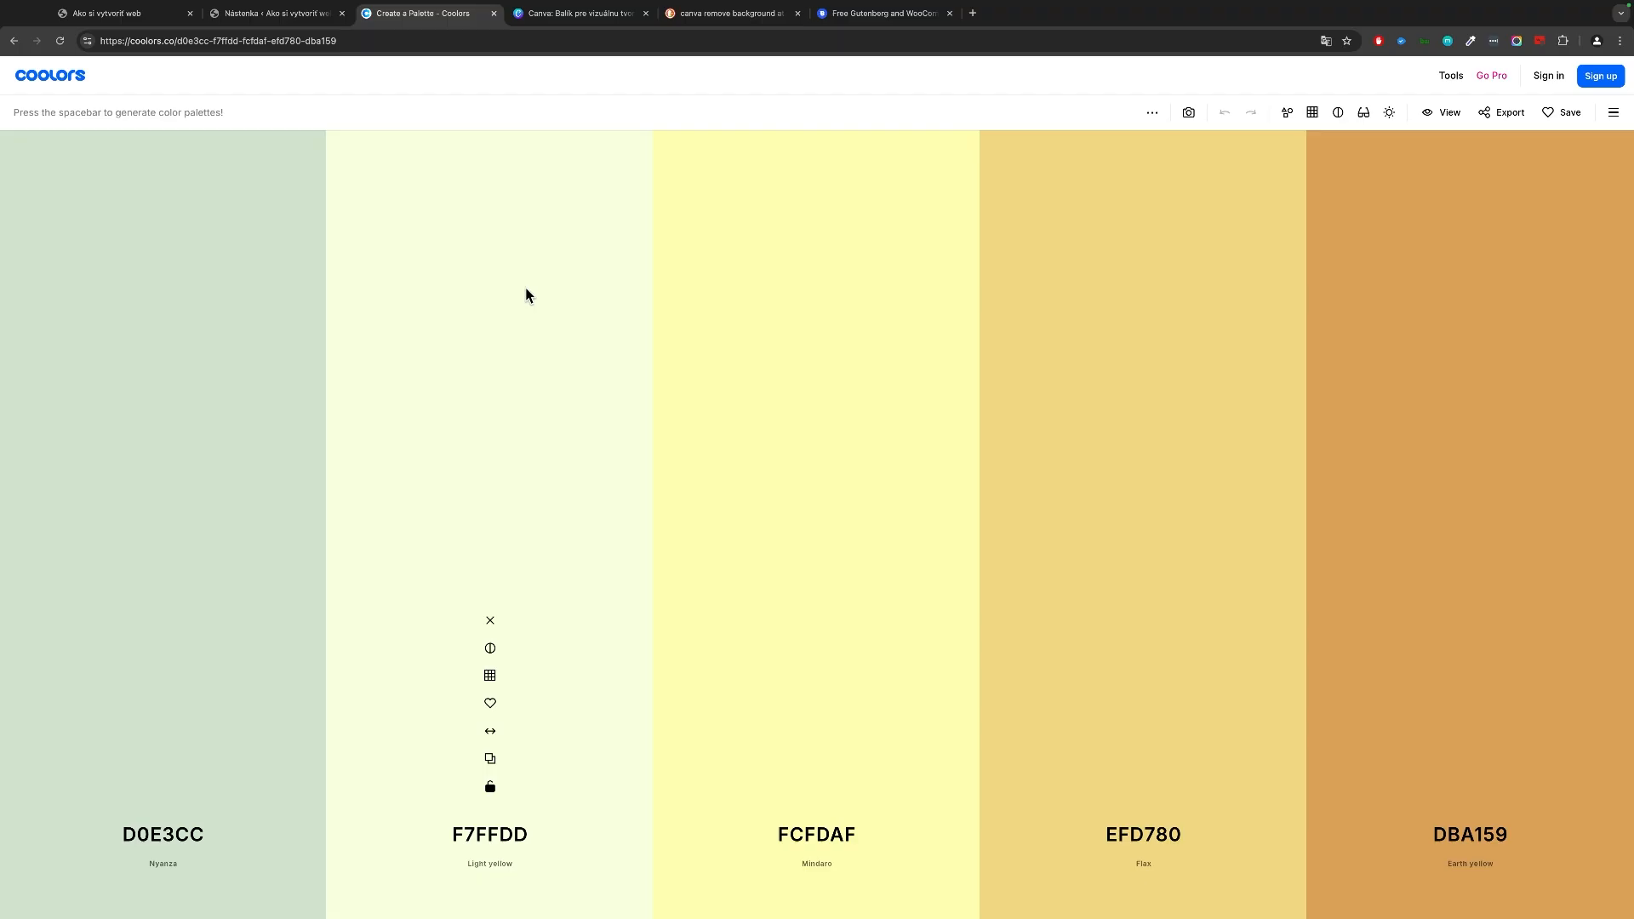
- Generate palettes, lock 562C2C, and regenerate to B79492, EAE1DF, 00FFC5 and 263D42
key(space)
key(space)
key(space)
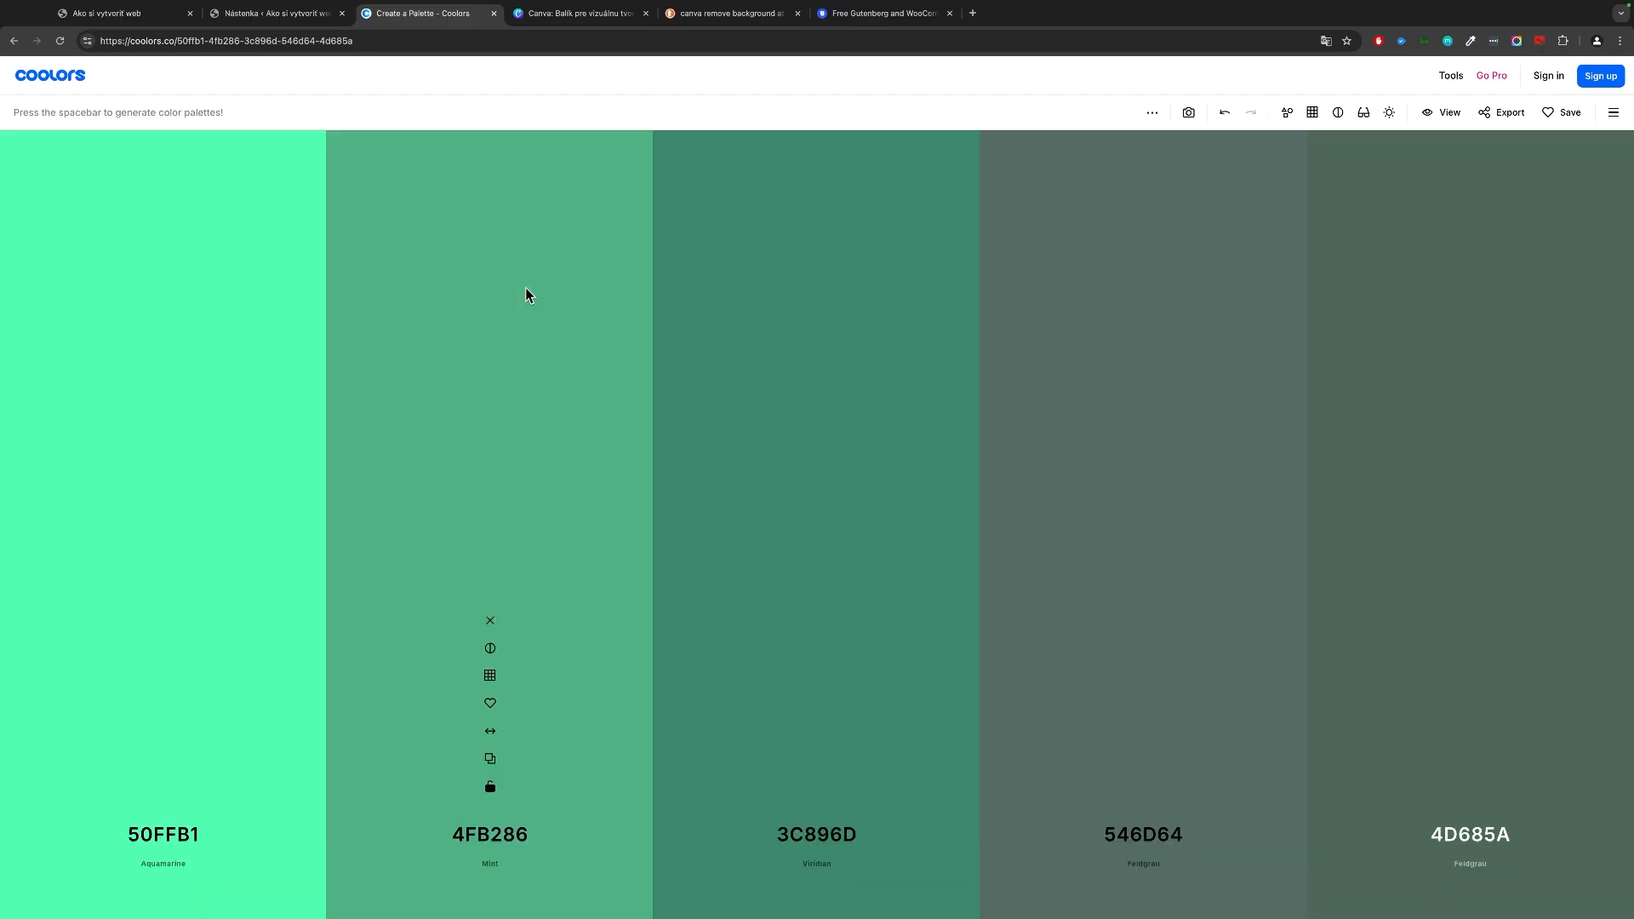
key(space)
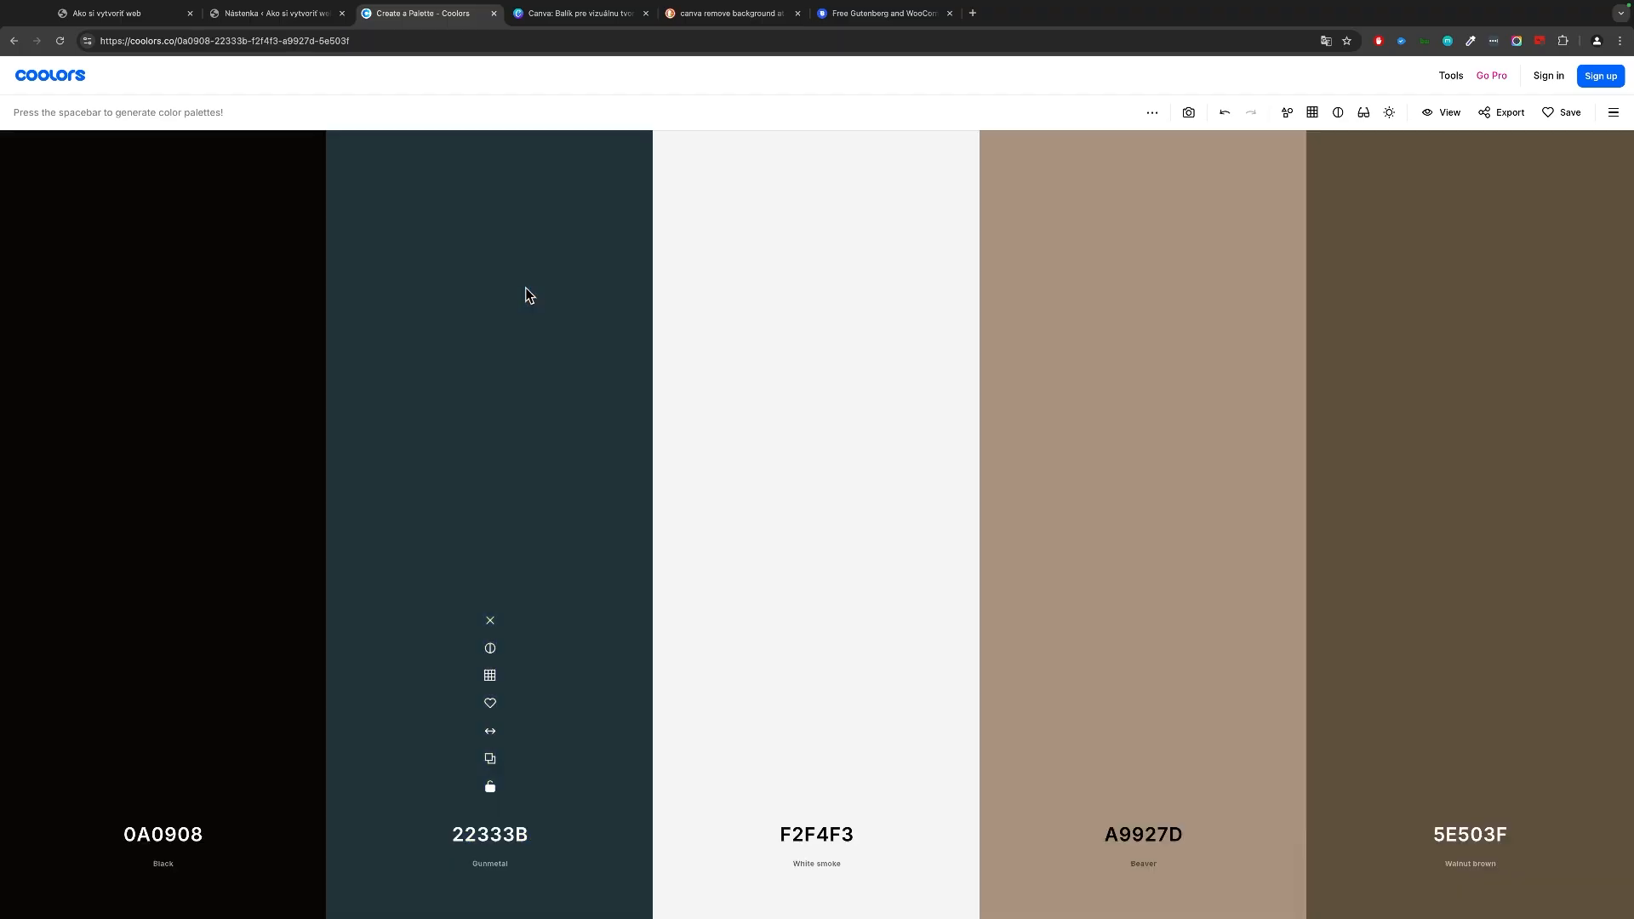
key(space)
key(space)
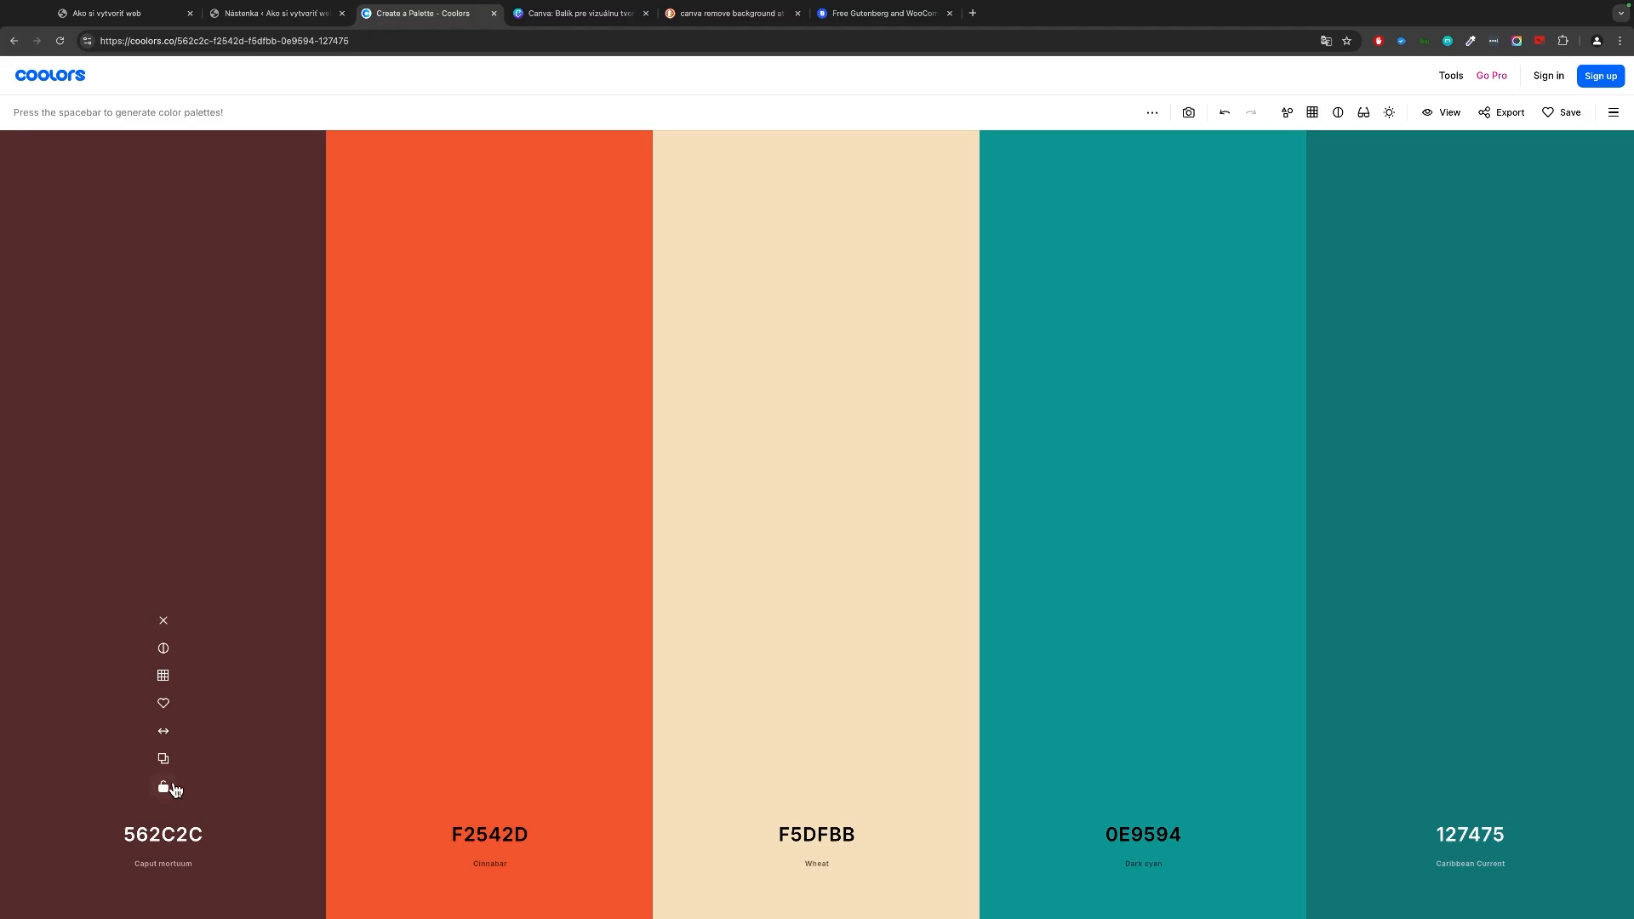
click(166, 792)
key(space)
key(space)
key(space)
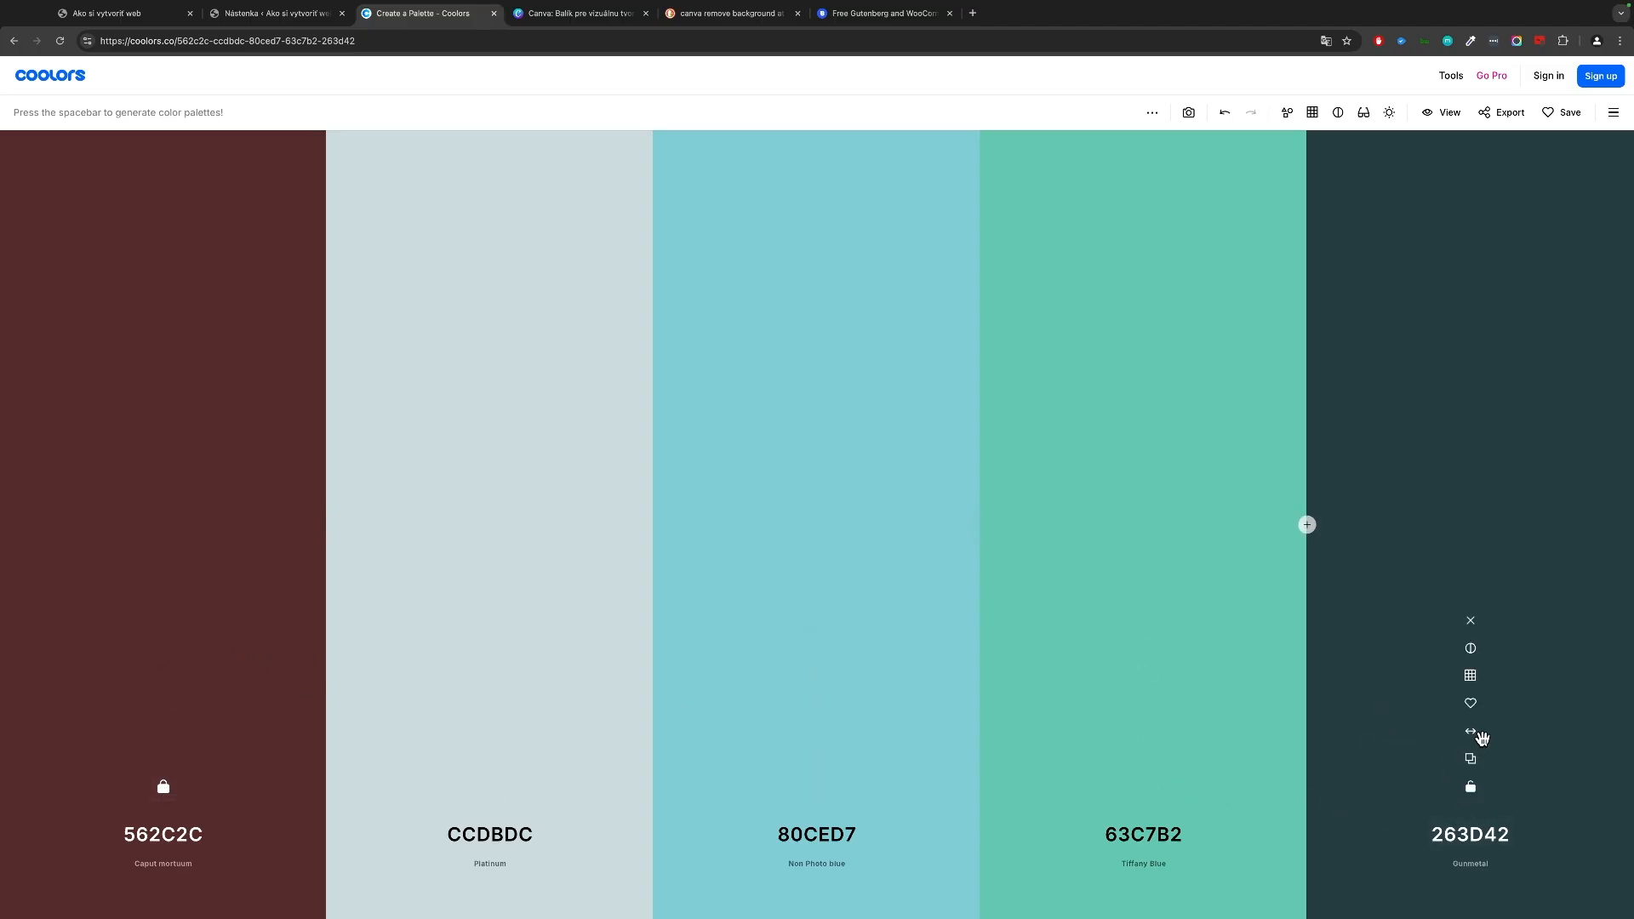
key(space)
key(space)
key(space)
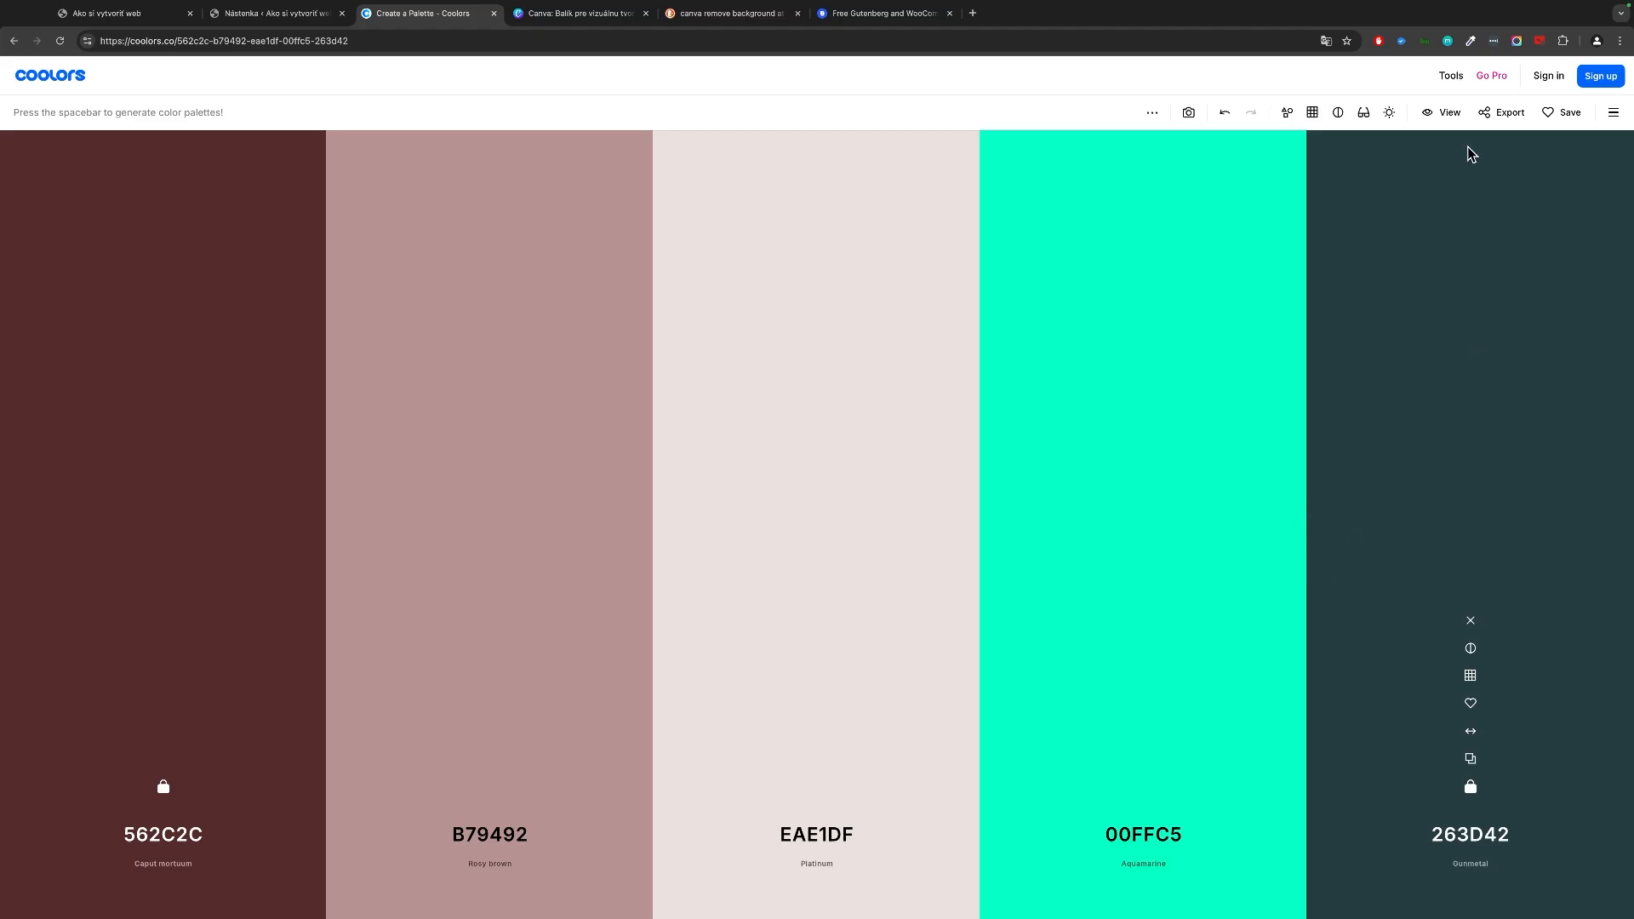
- Open the palette's export options and close them without exporting
click(1498, 119)
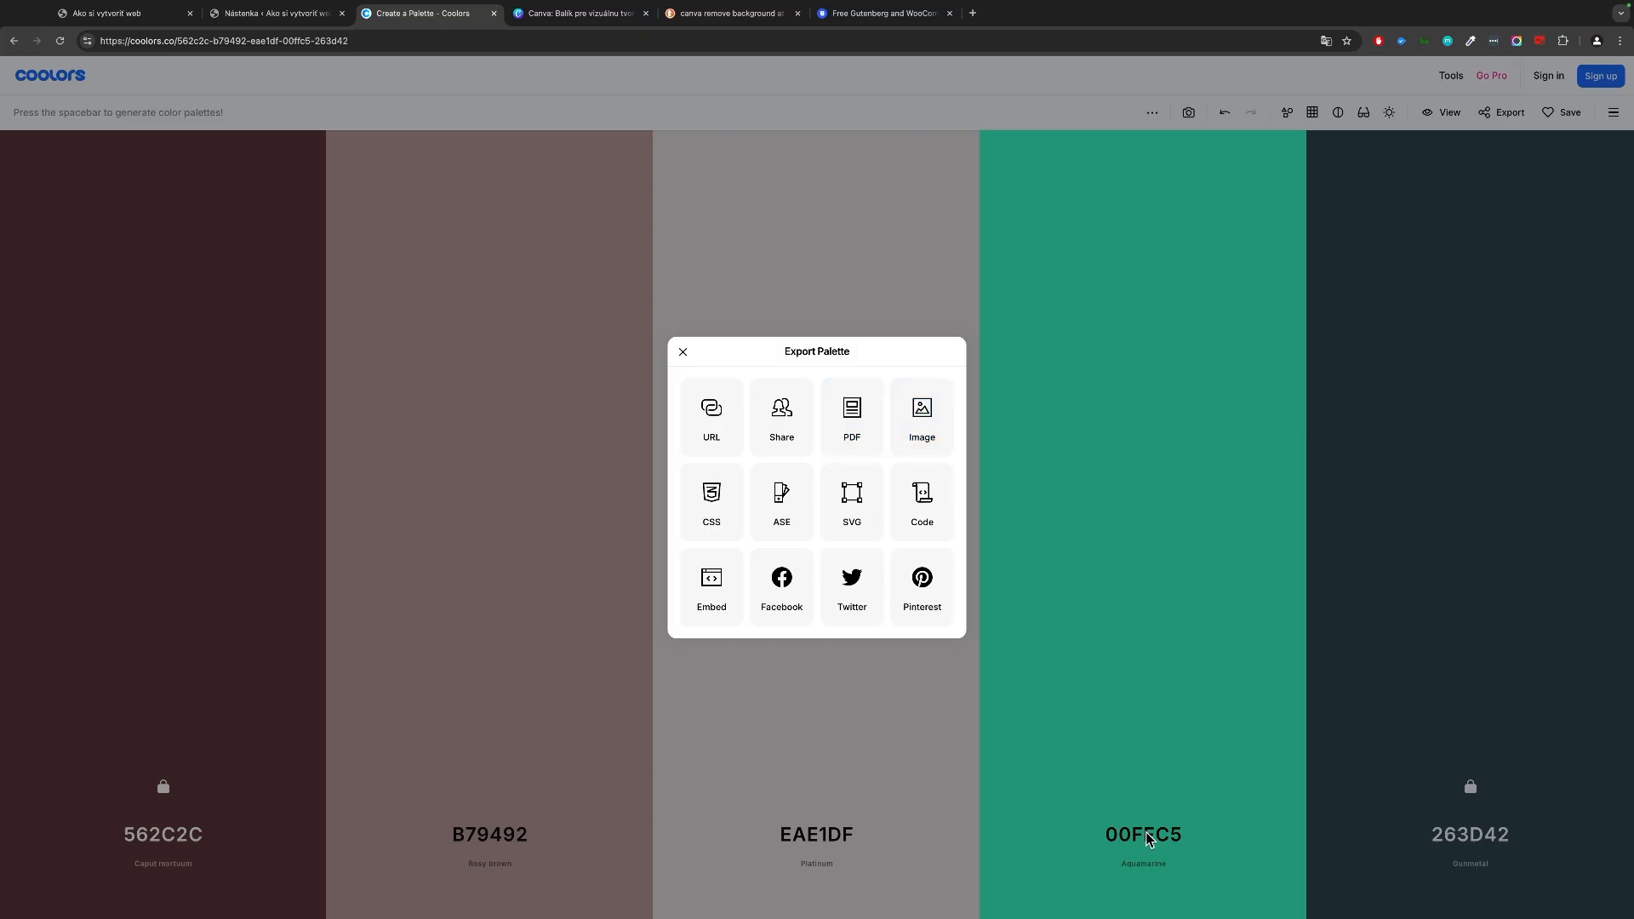
click(683, 352)
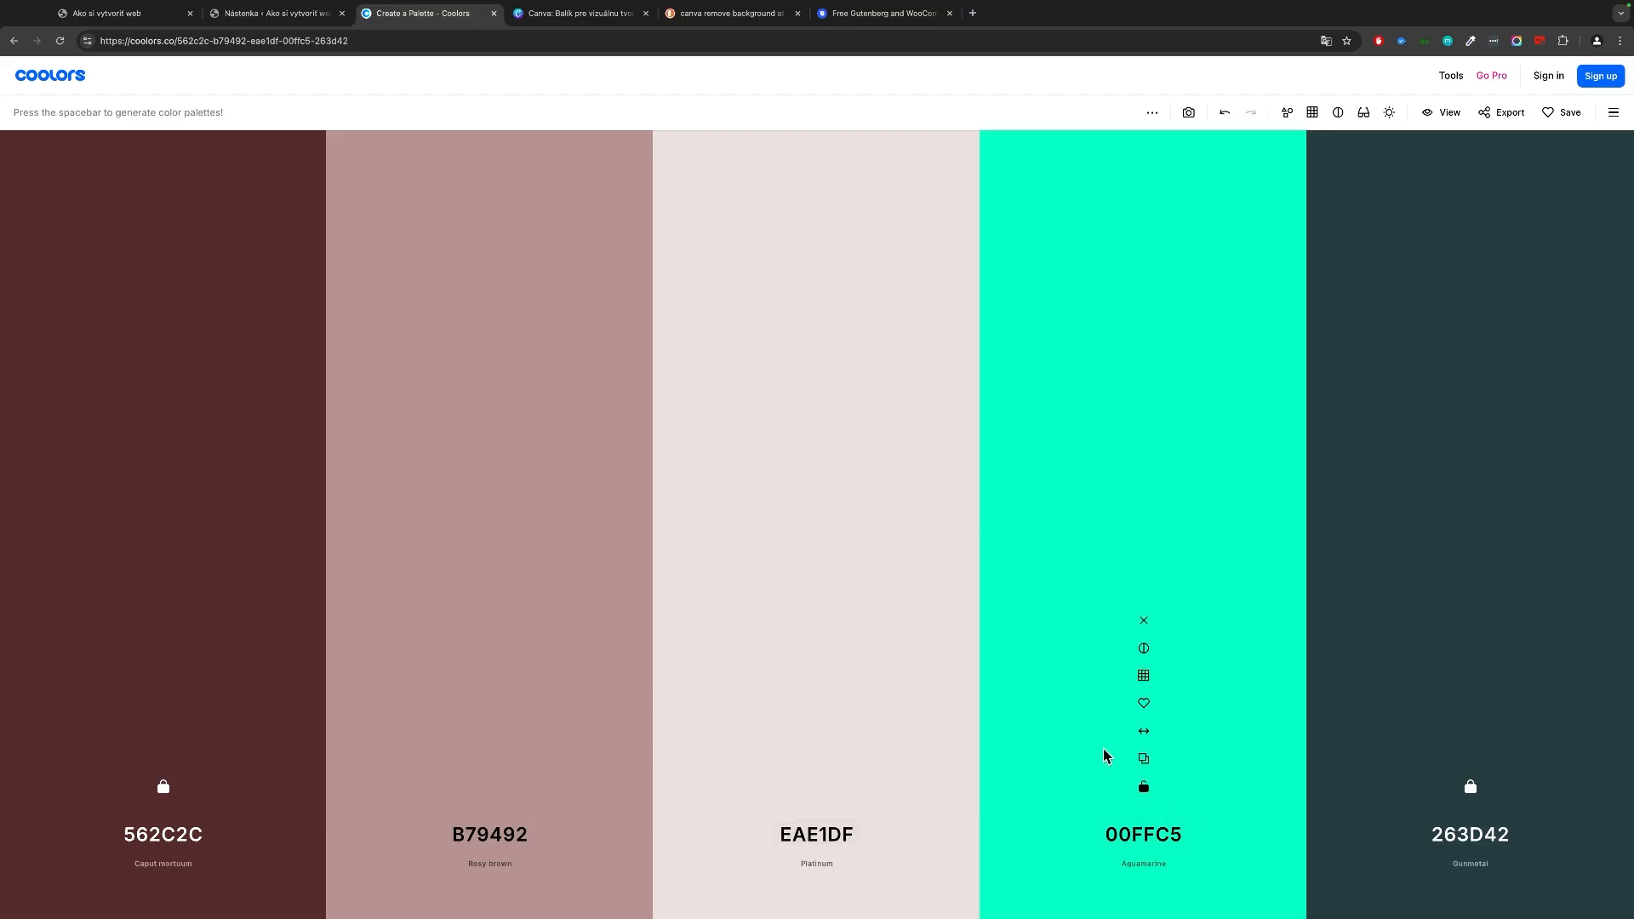
mouse_move(652, 494)
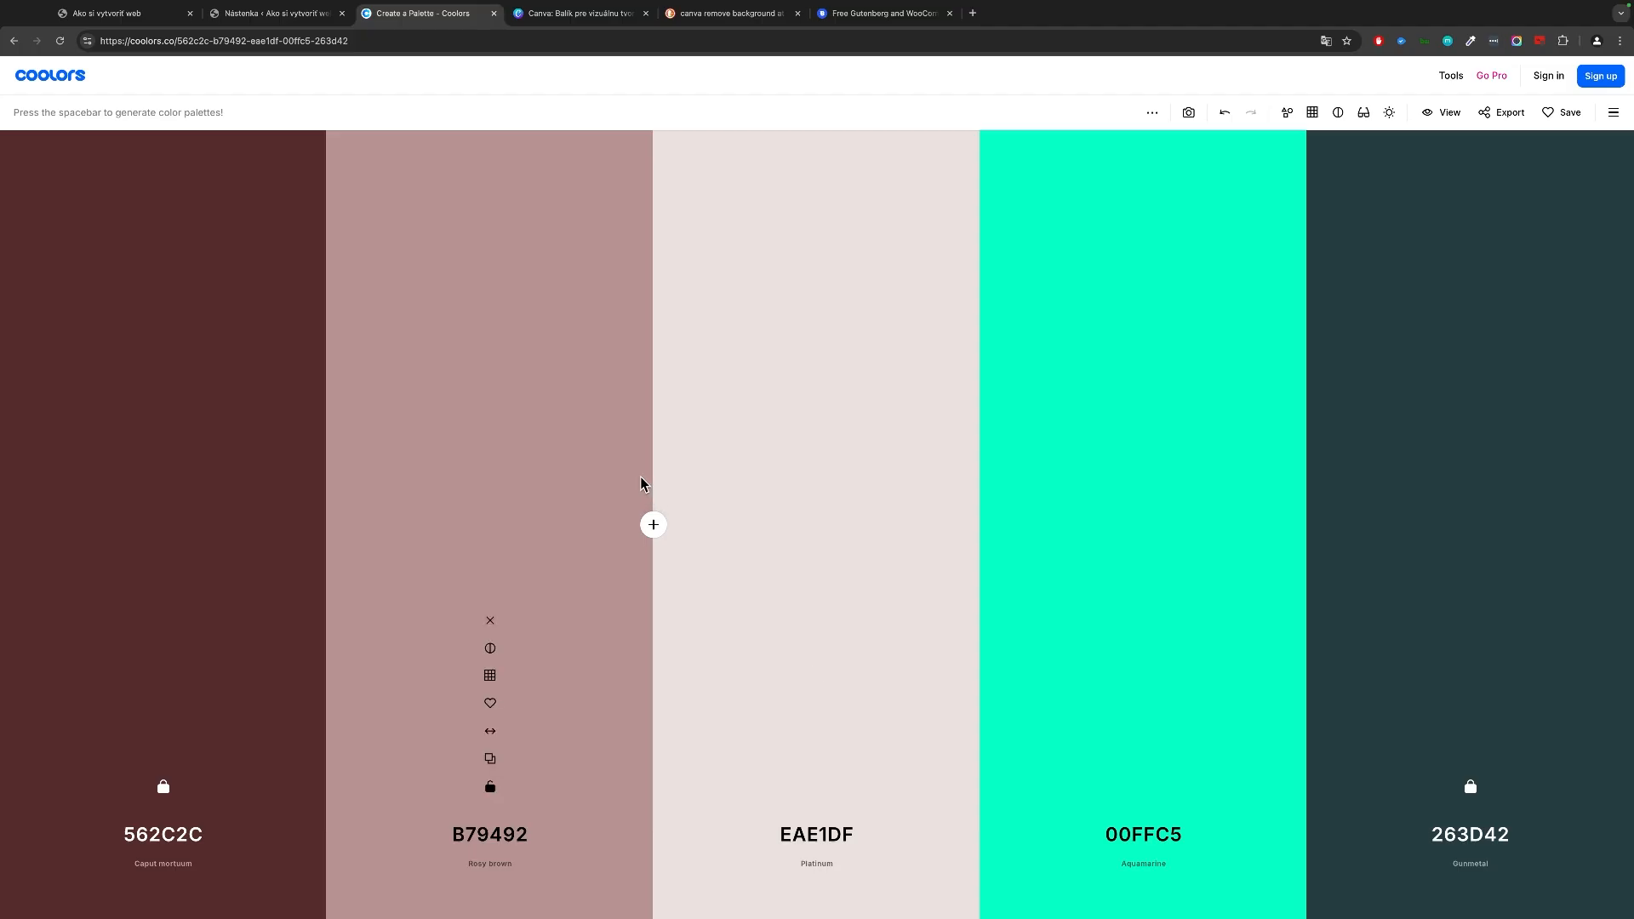
- Close the Coolors tab and switch to the Finder desktop space
click(493, 14)
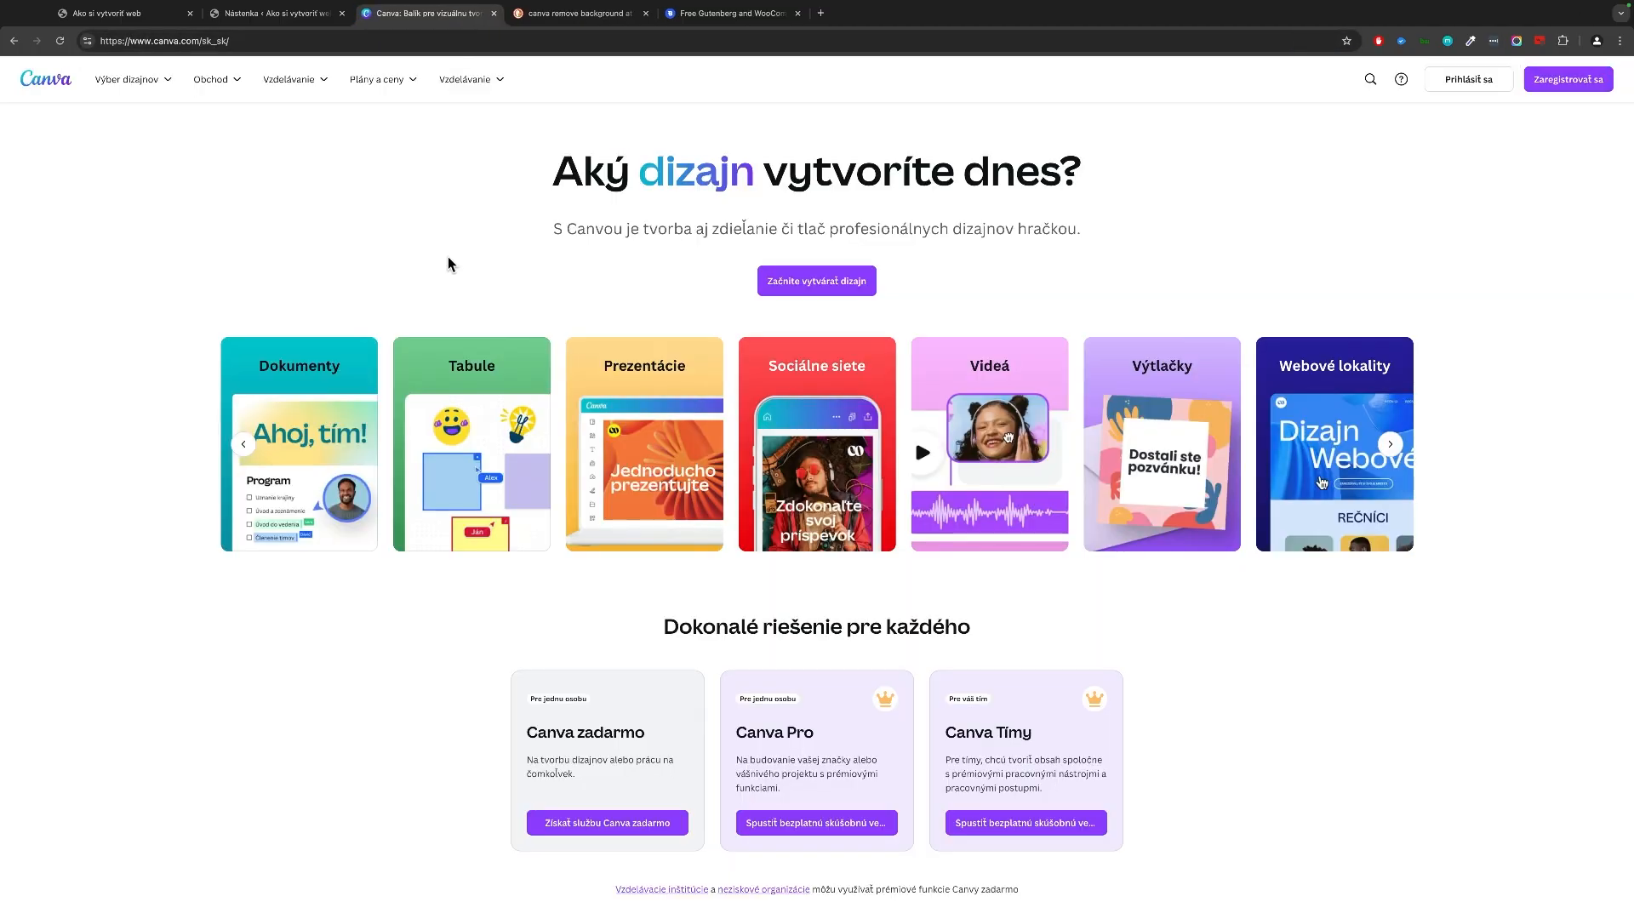
key(ctrl+Right)
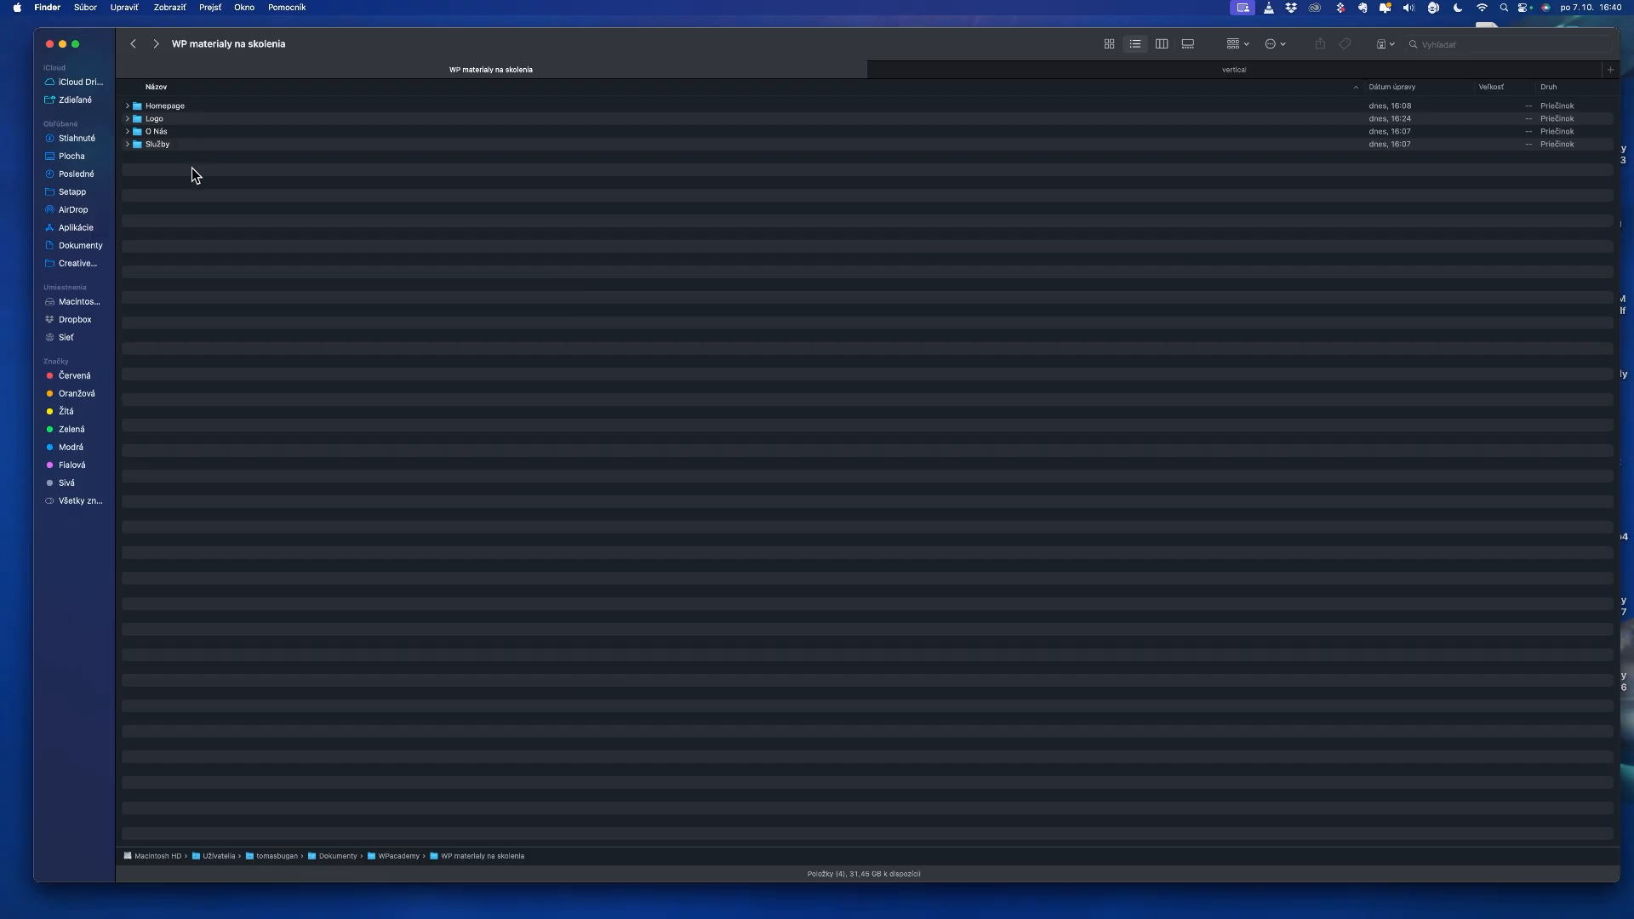
- Browse the Homepage, Logo, O Nás and Služby folders of the WP training materials
click(169, 107)
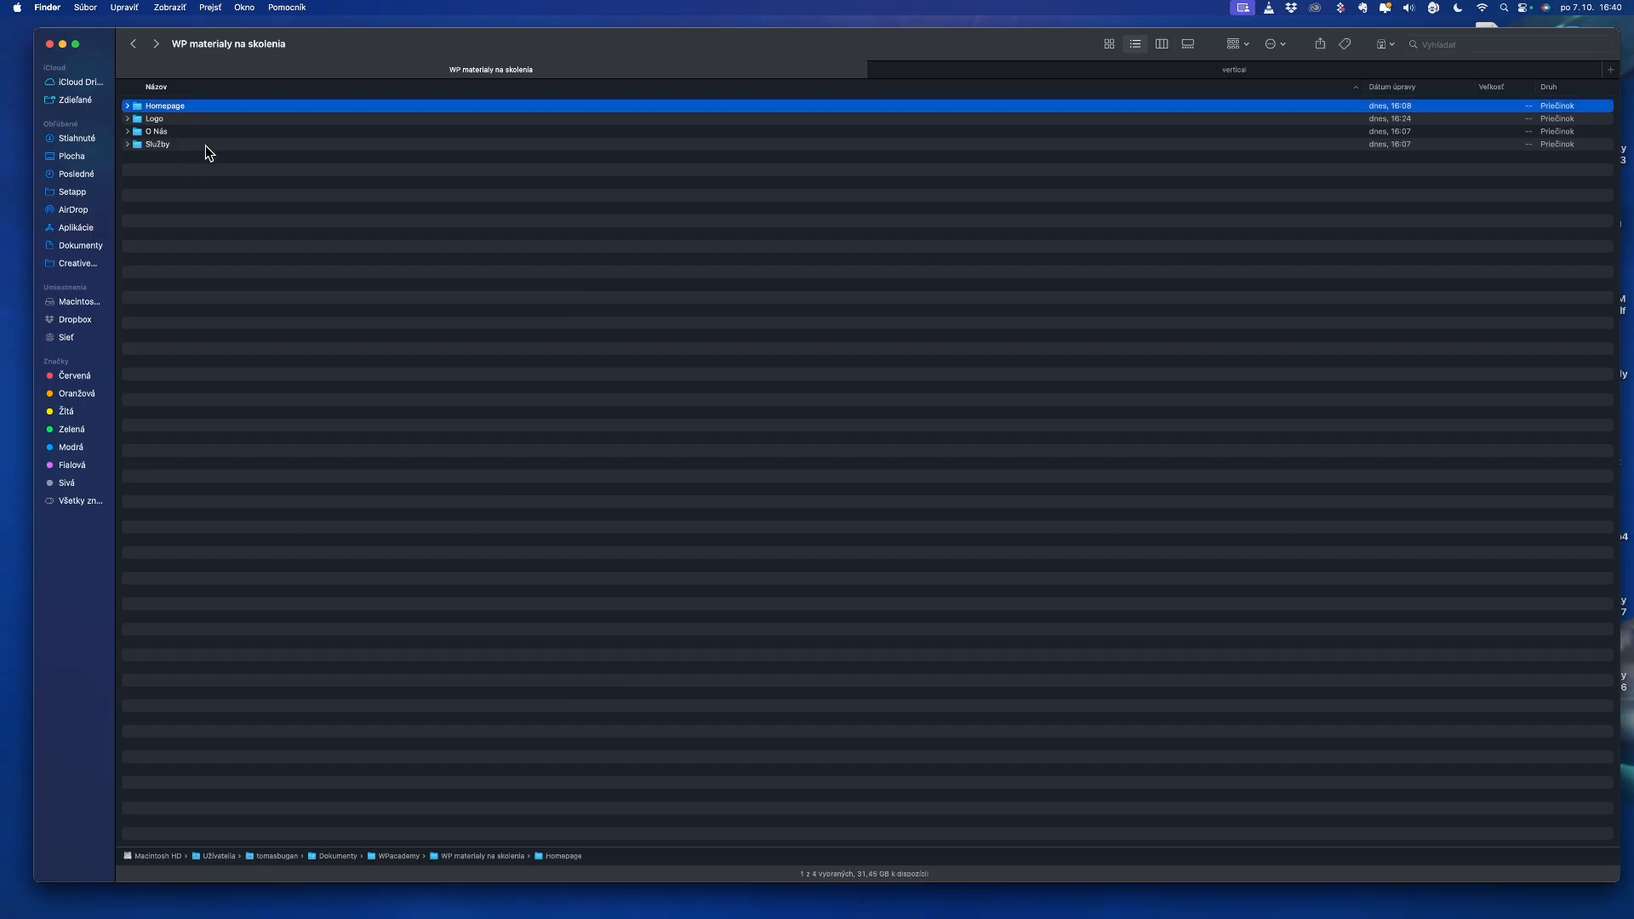
double_click(171, 109)
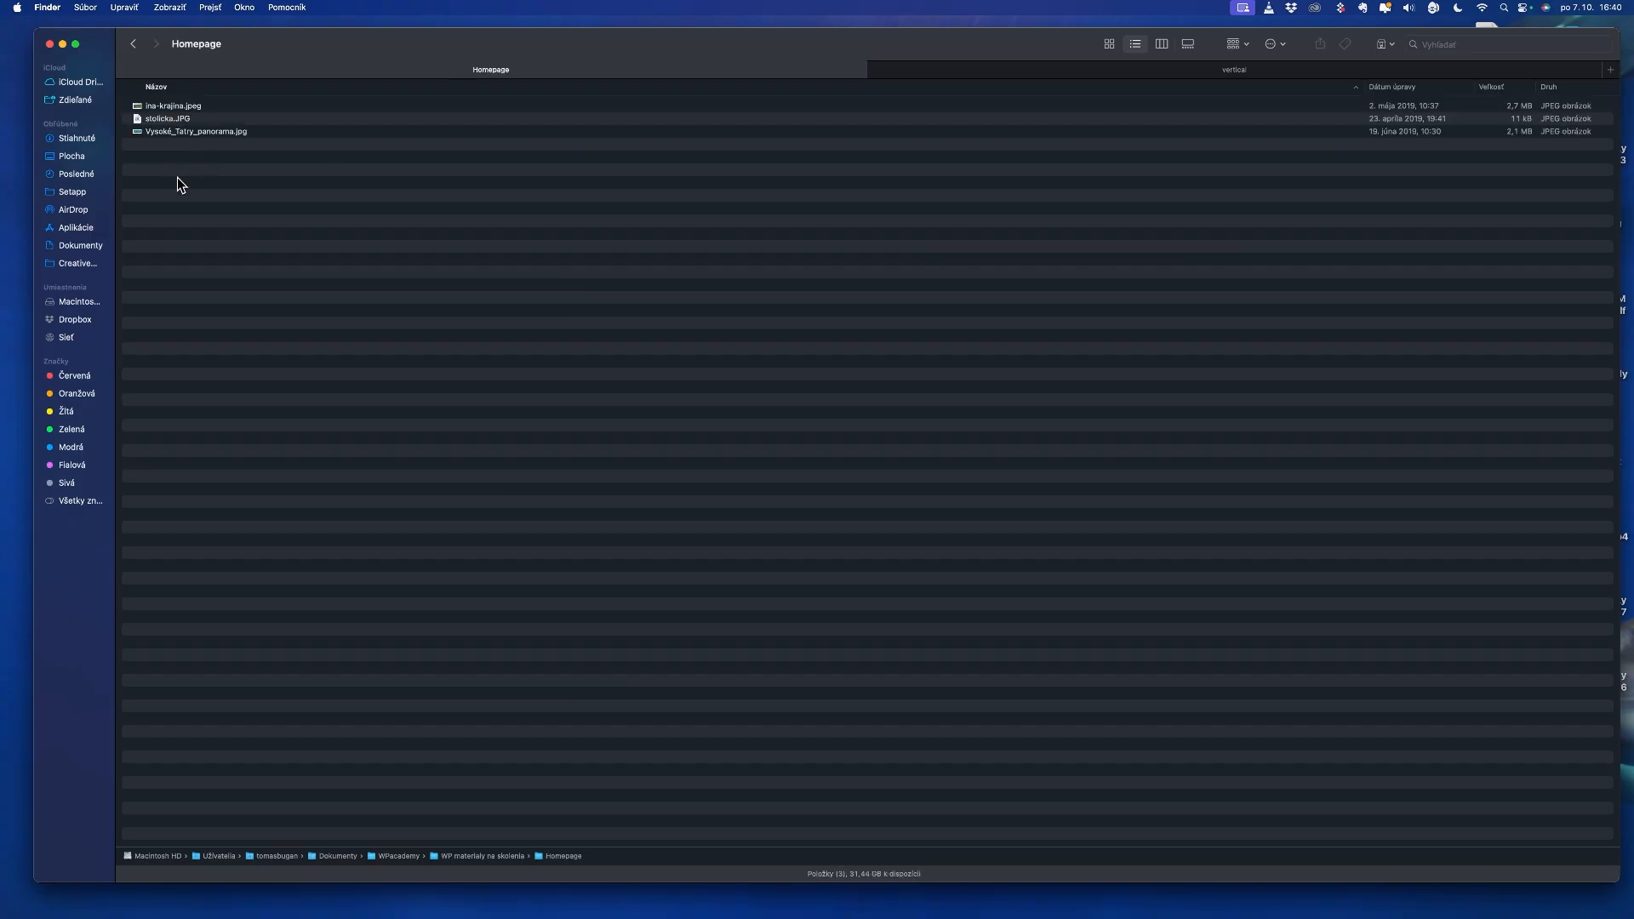
click(132, 44)
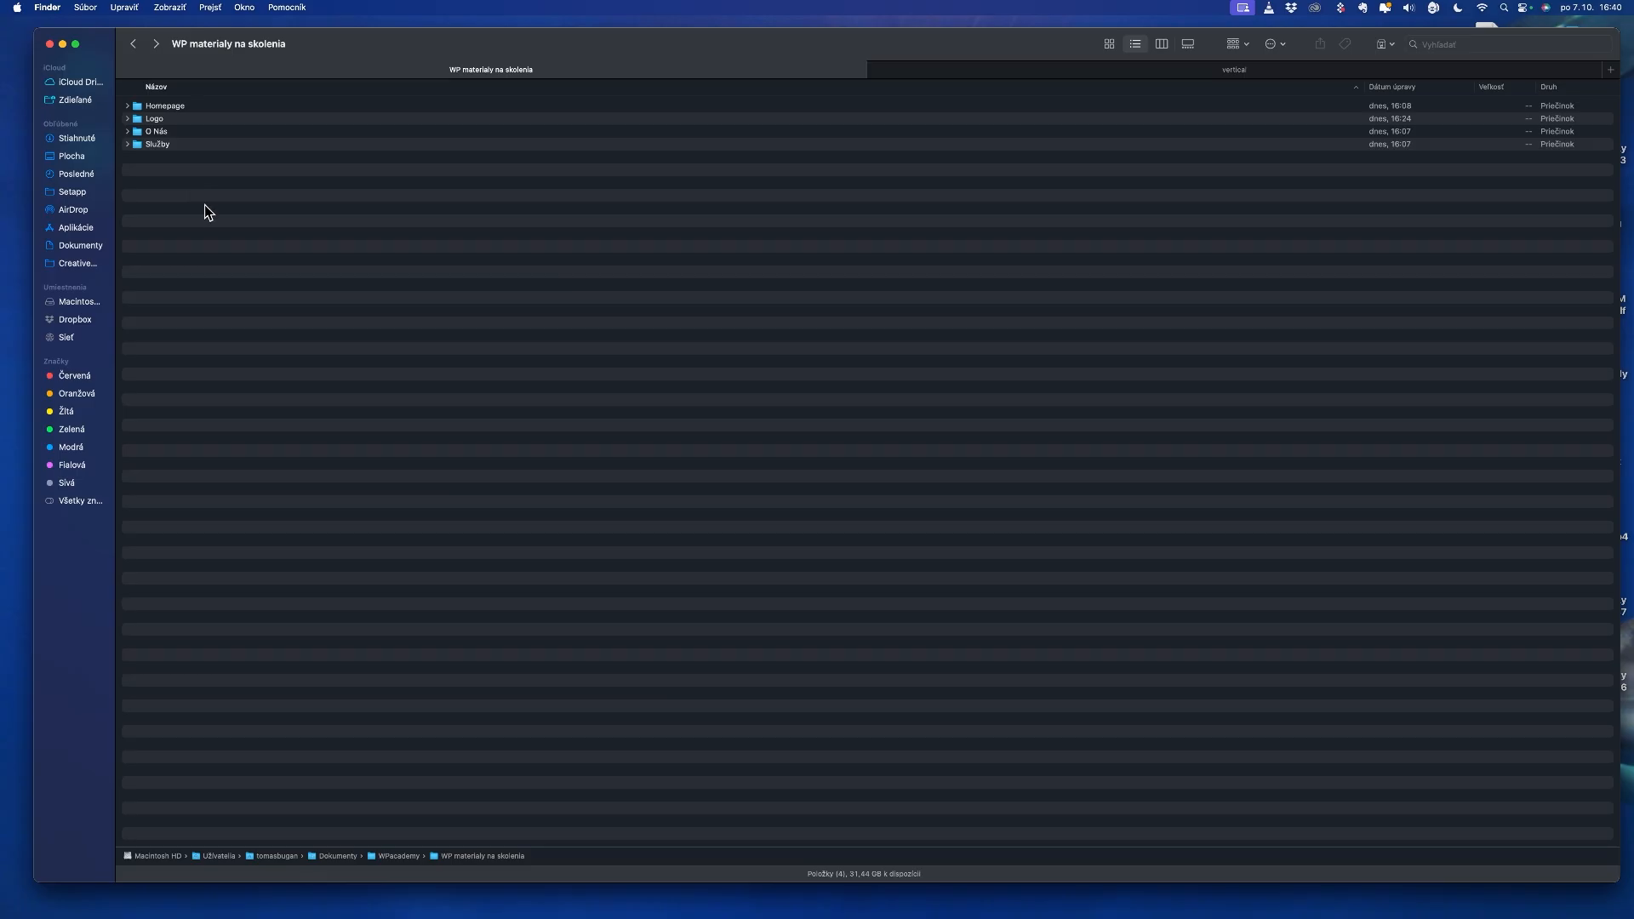
click(157, 120)
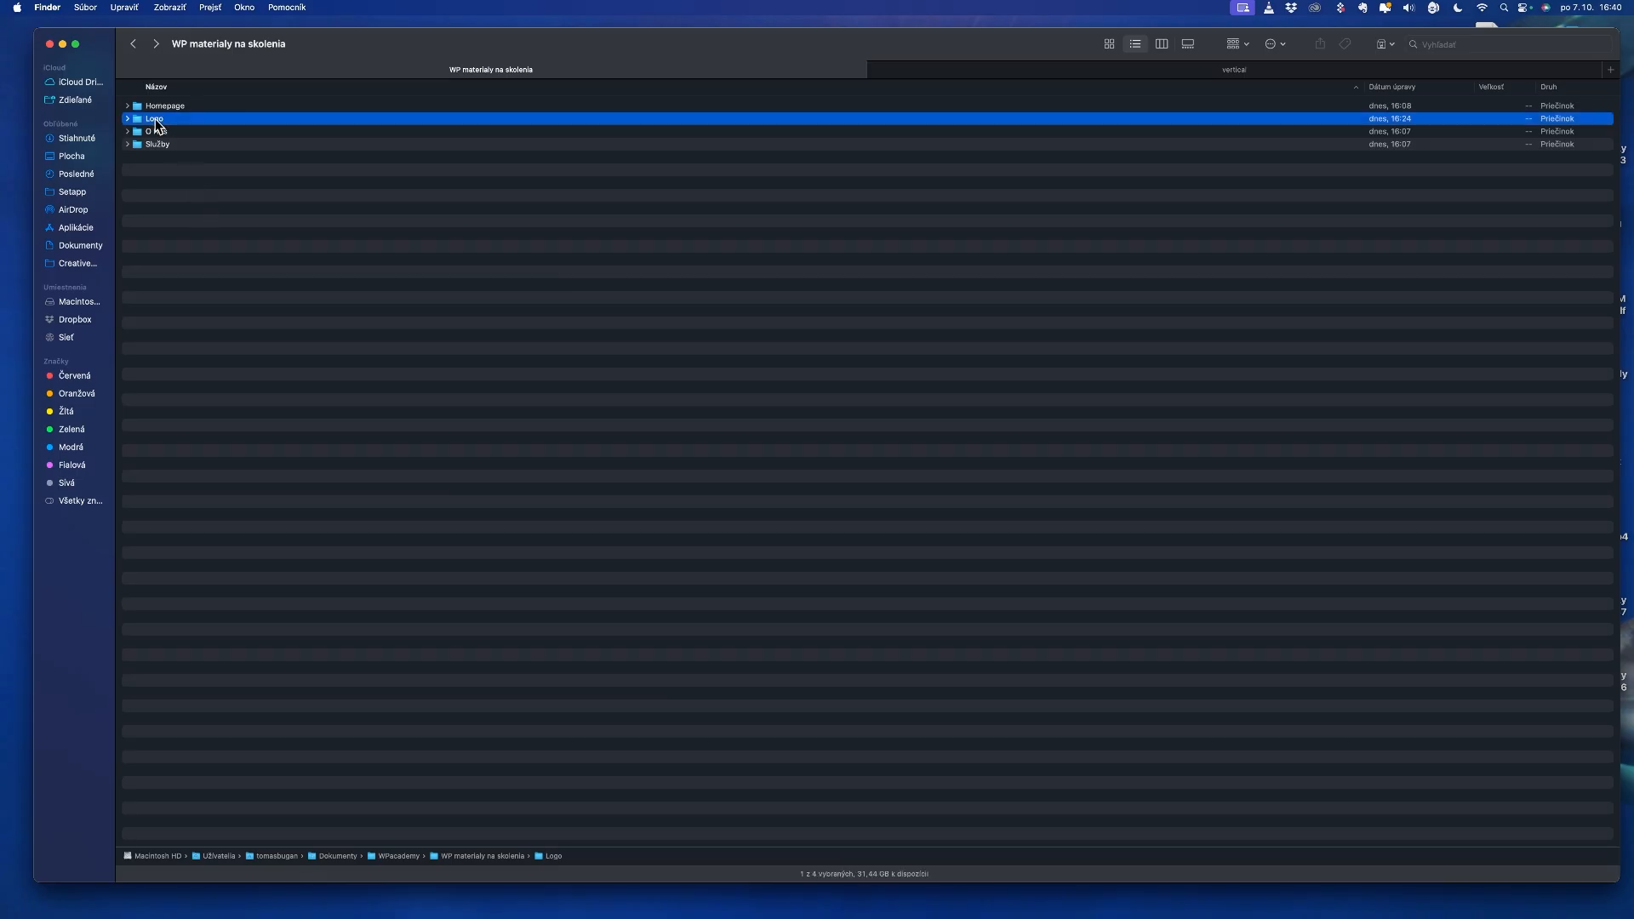
click(184, 133)
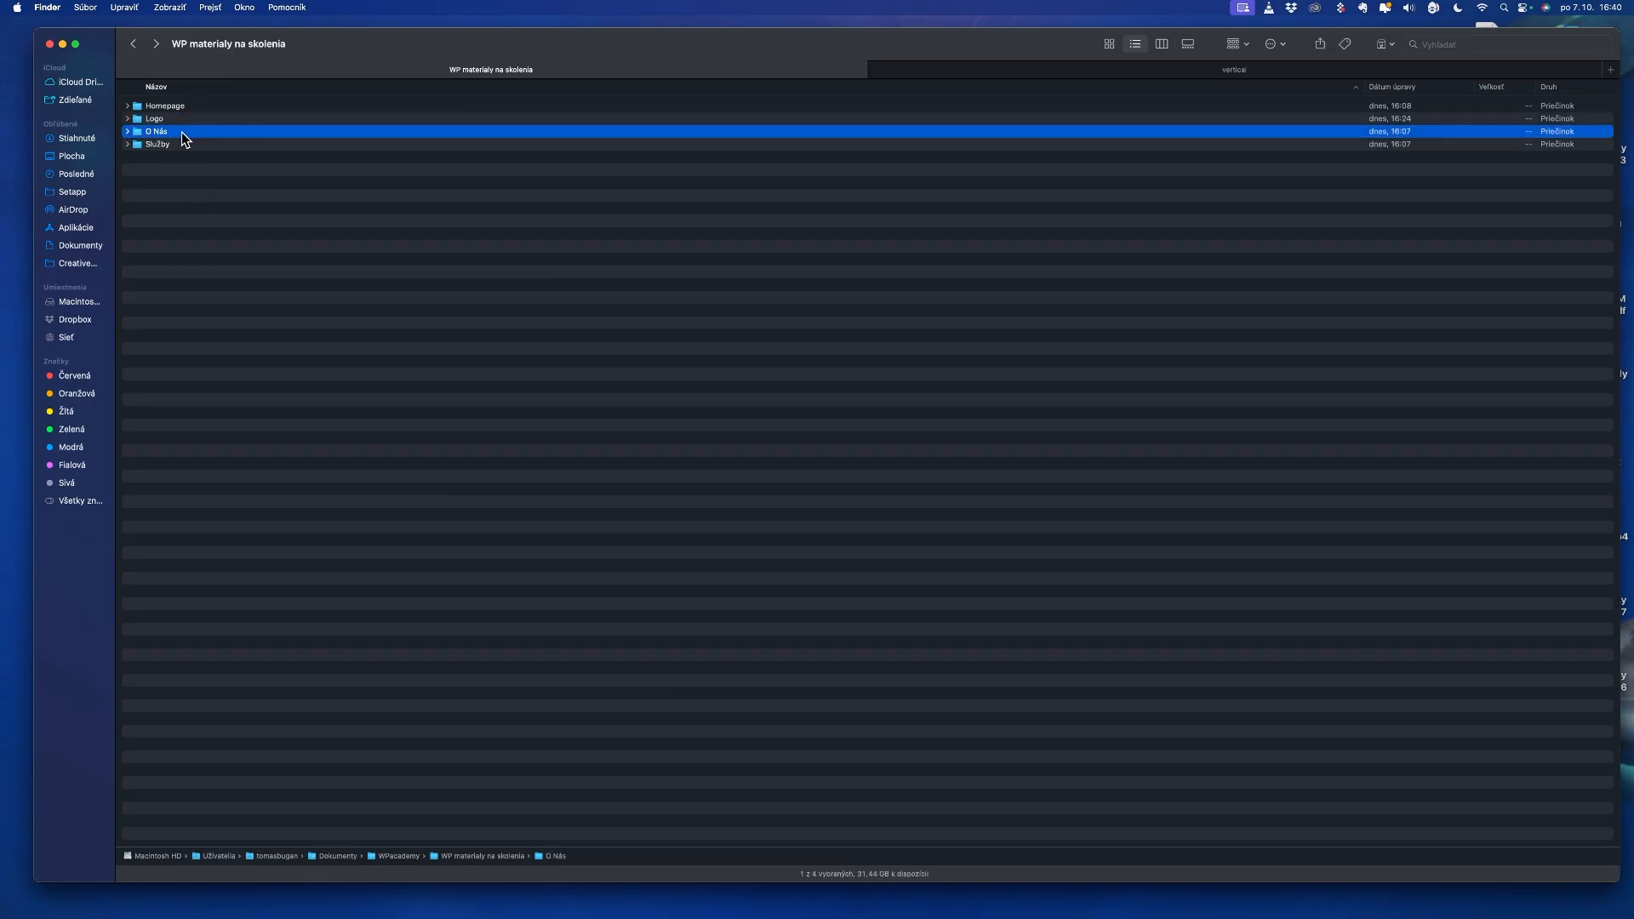
click(172, 145)
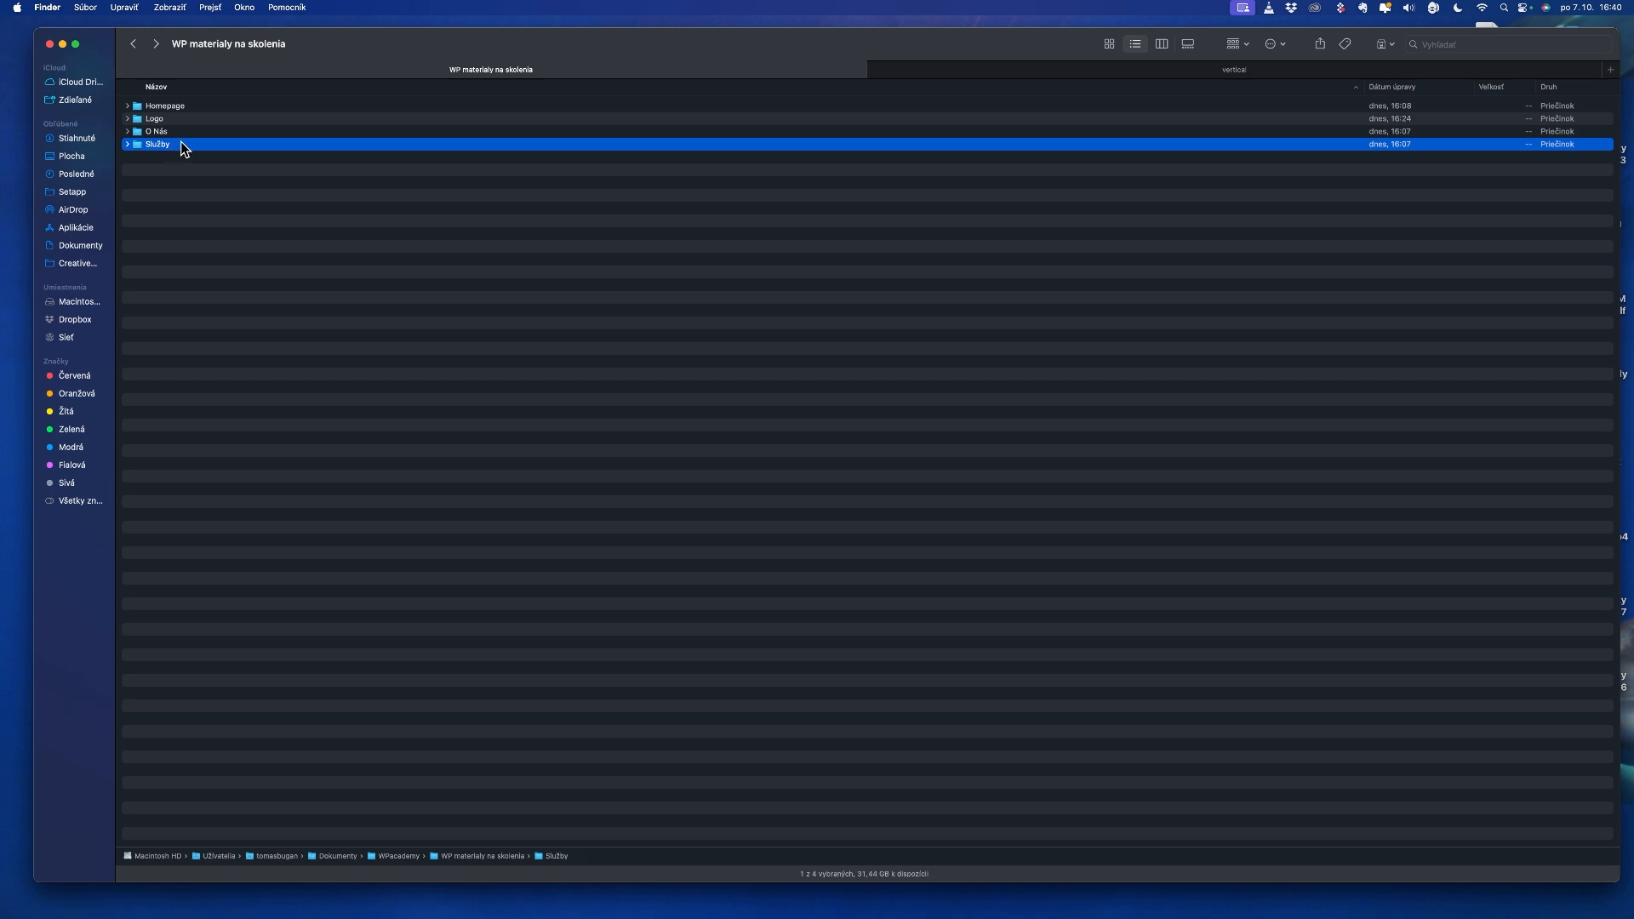
click(148, 178)
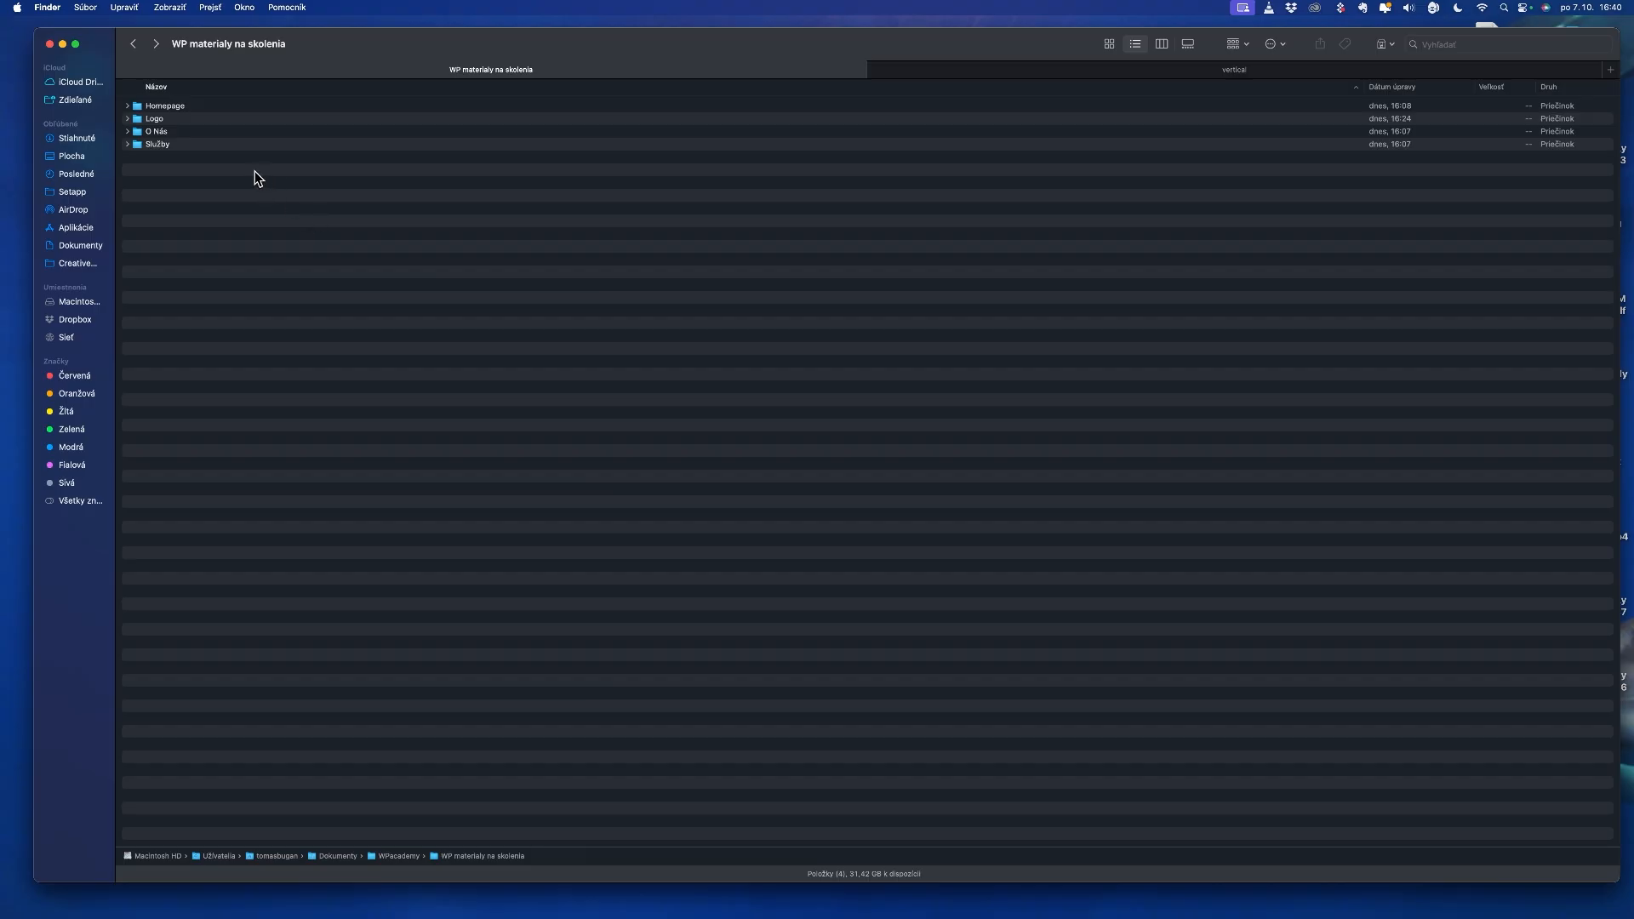
- Enter the Logo folder and open bugesweb-logo-hor.png in Preview after a Quick Look
double_click(173, 119)
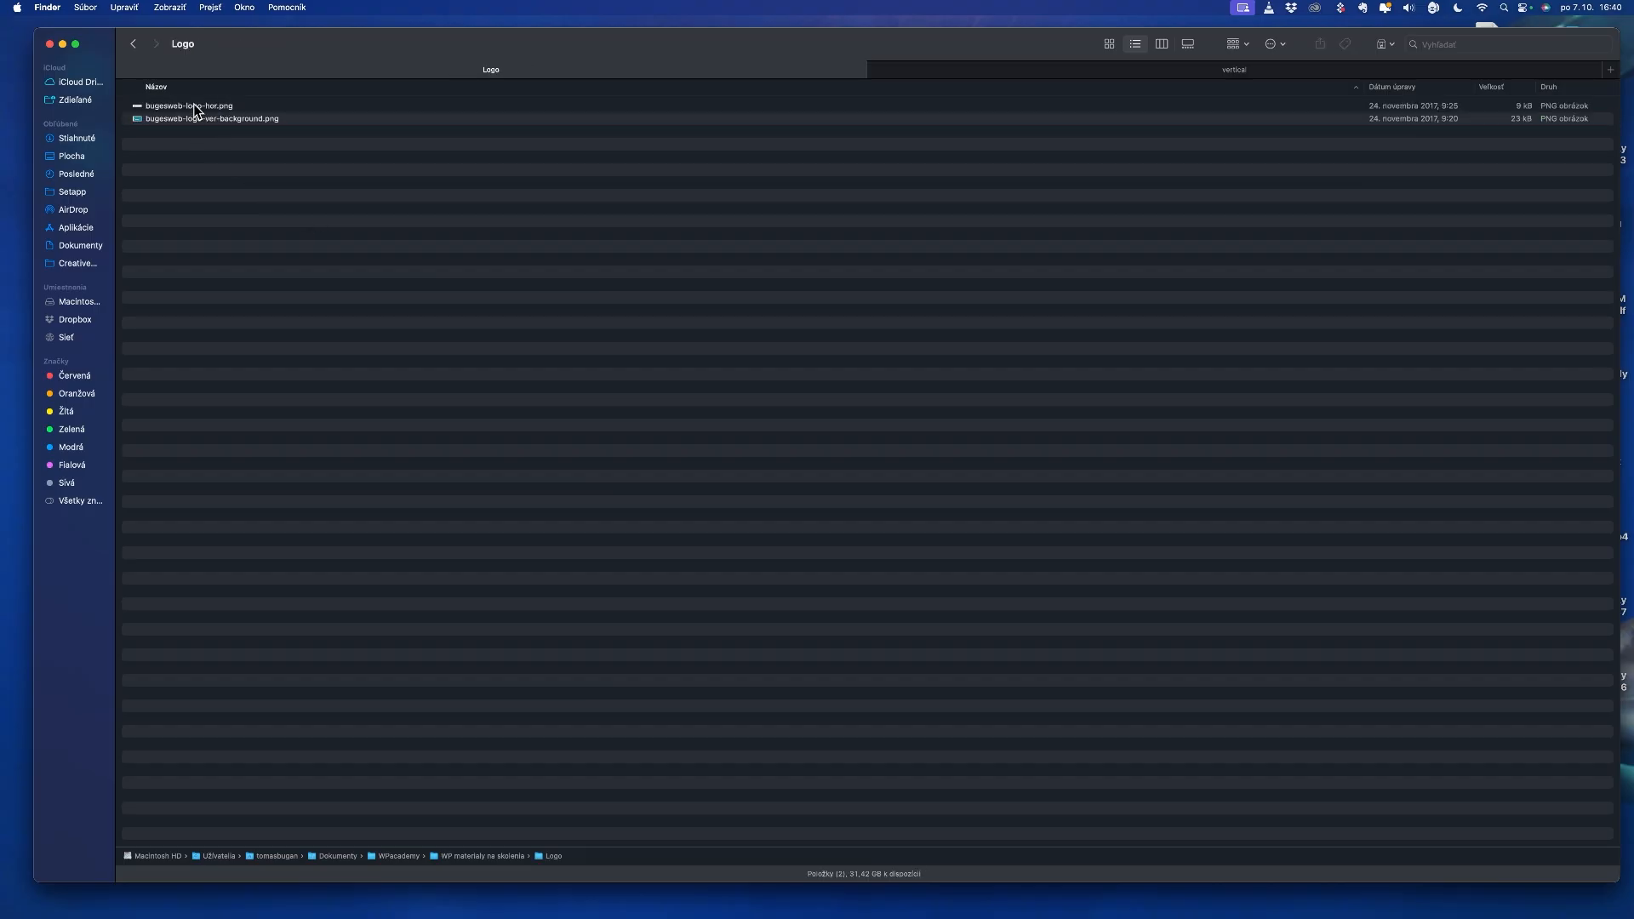
click(197, 107)
key(space)
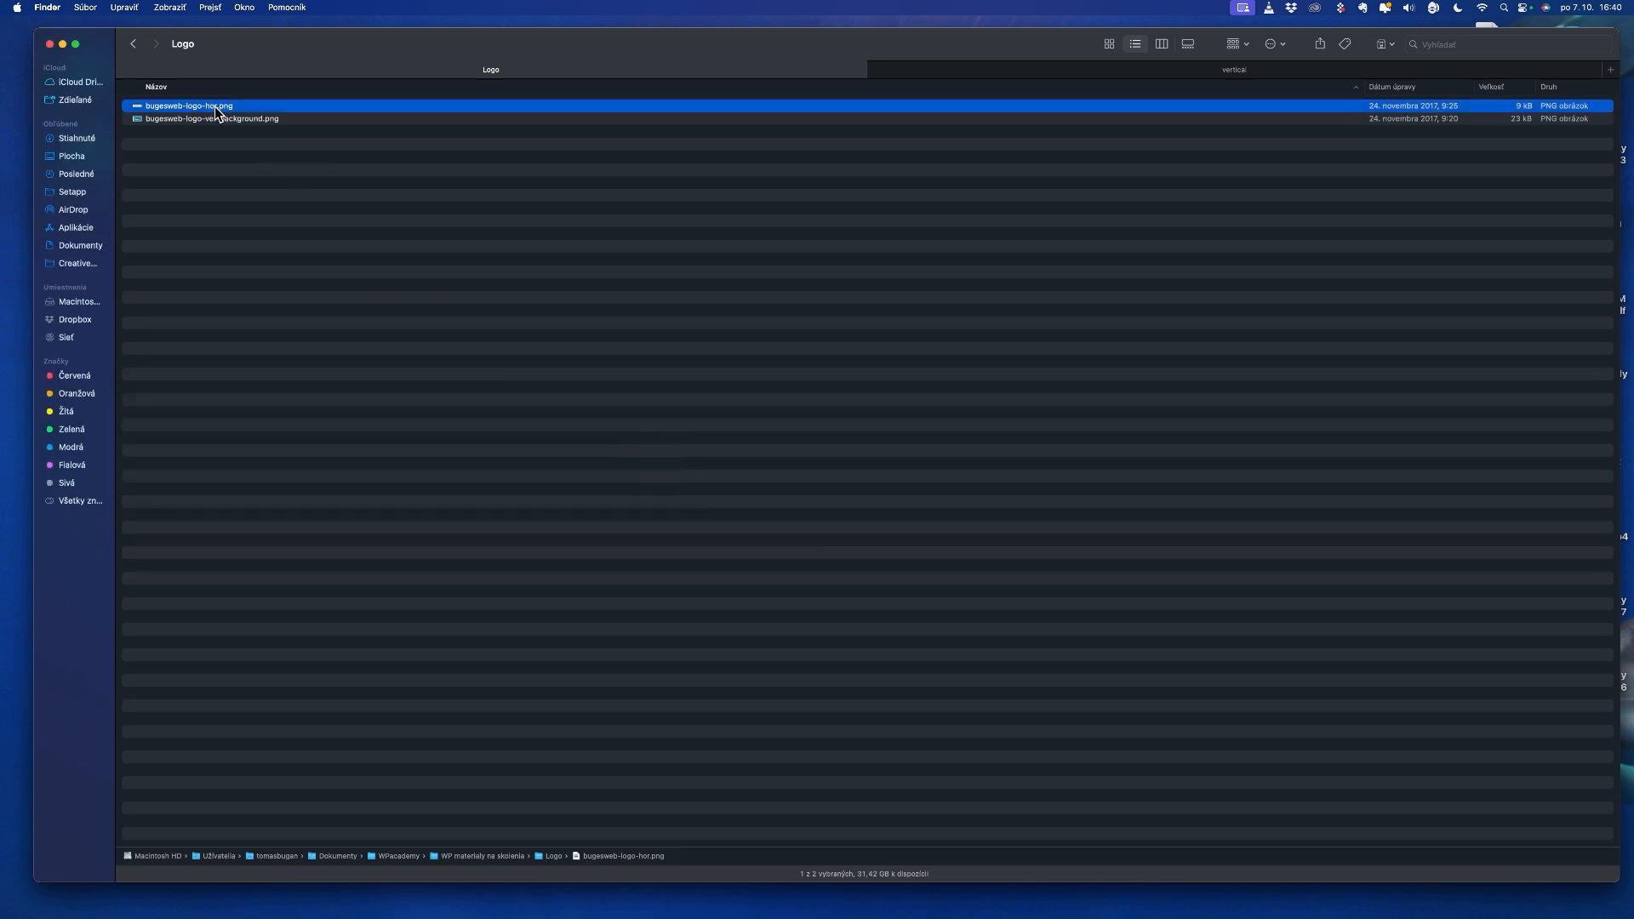
double_click(217, 113)
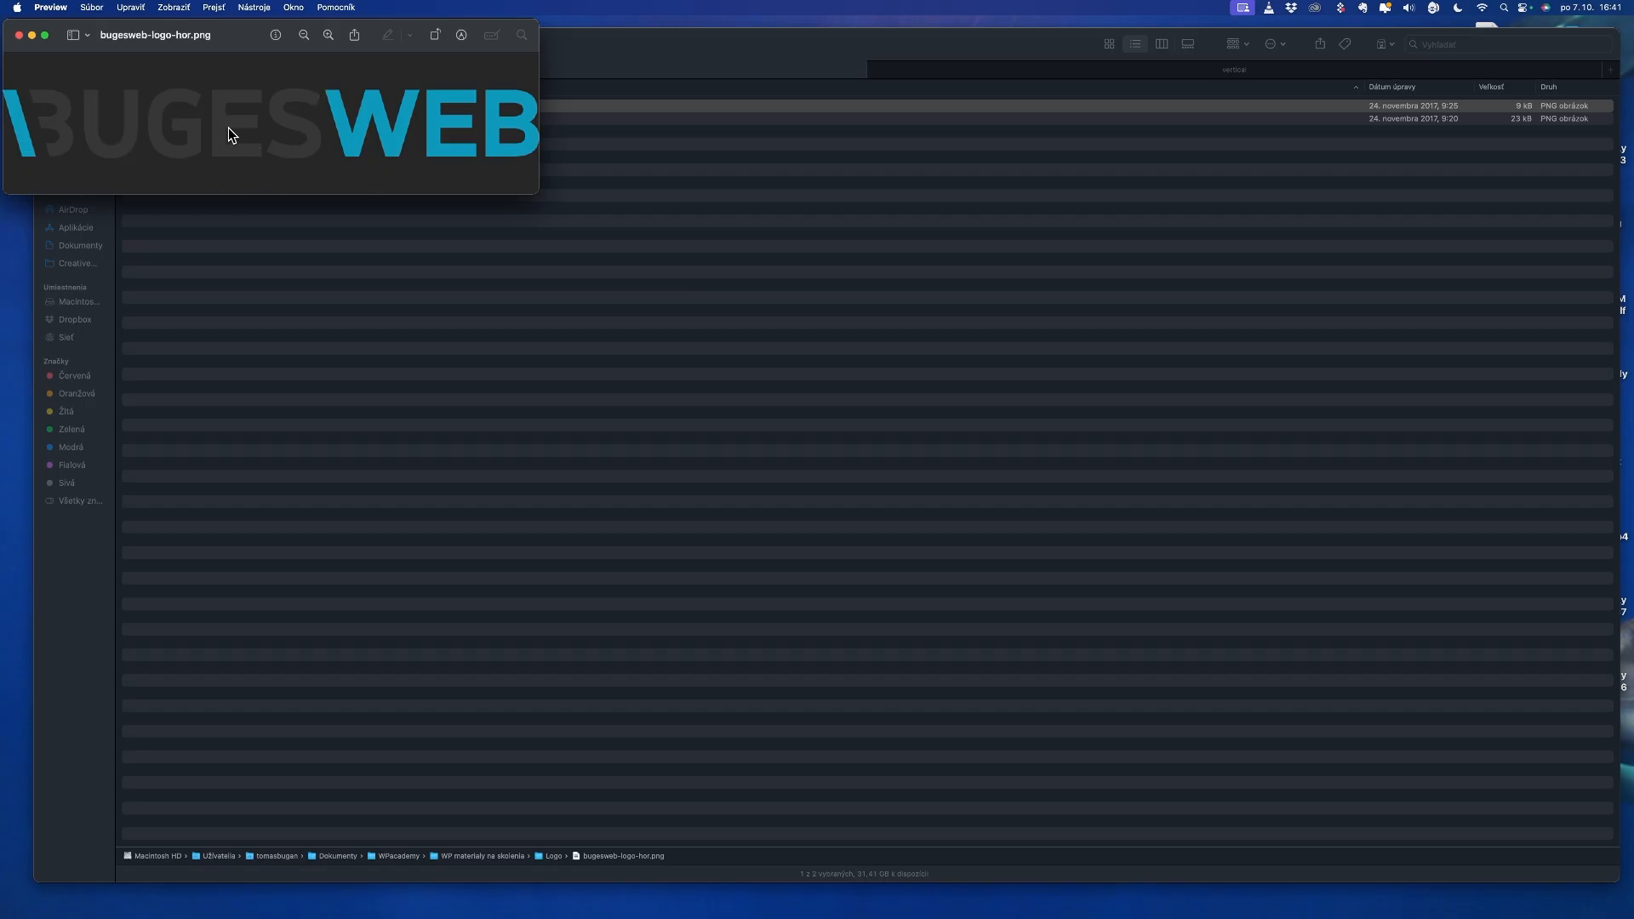
- Close the horizontal logo, view bugesweb-logo-ver-background.png in Preview, then return to Canva
click(18, 36)
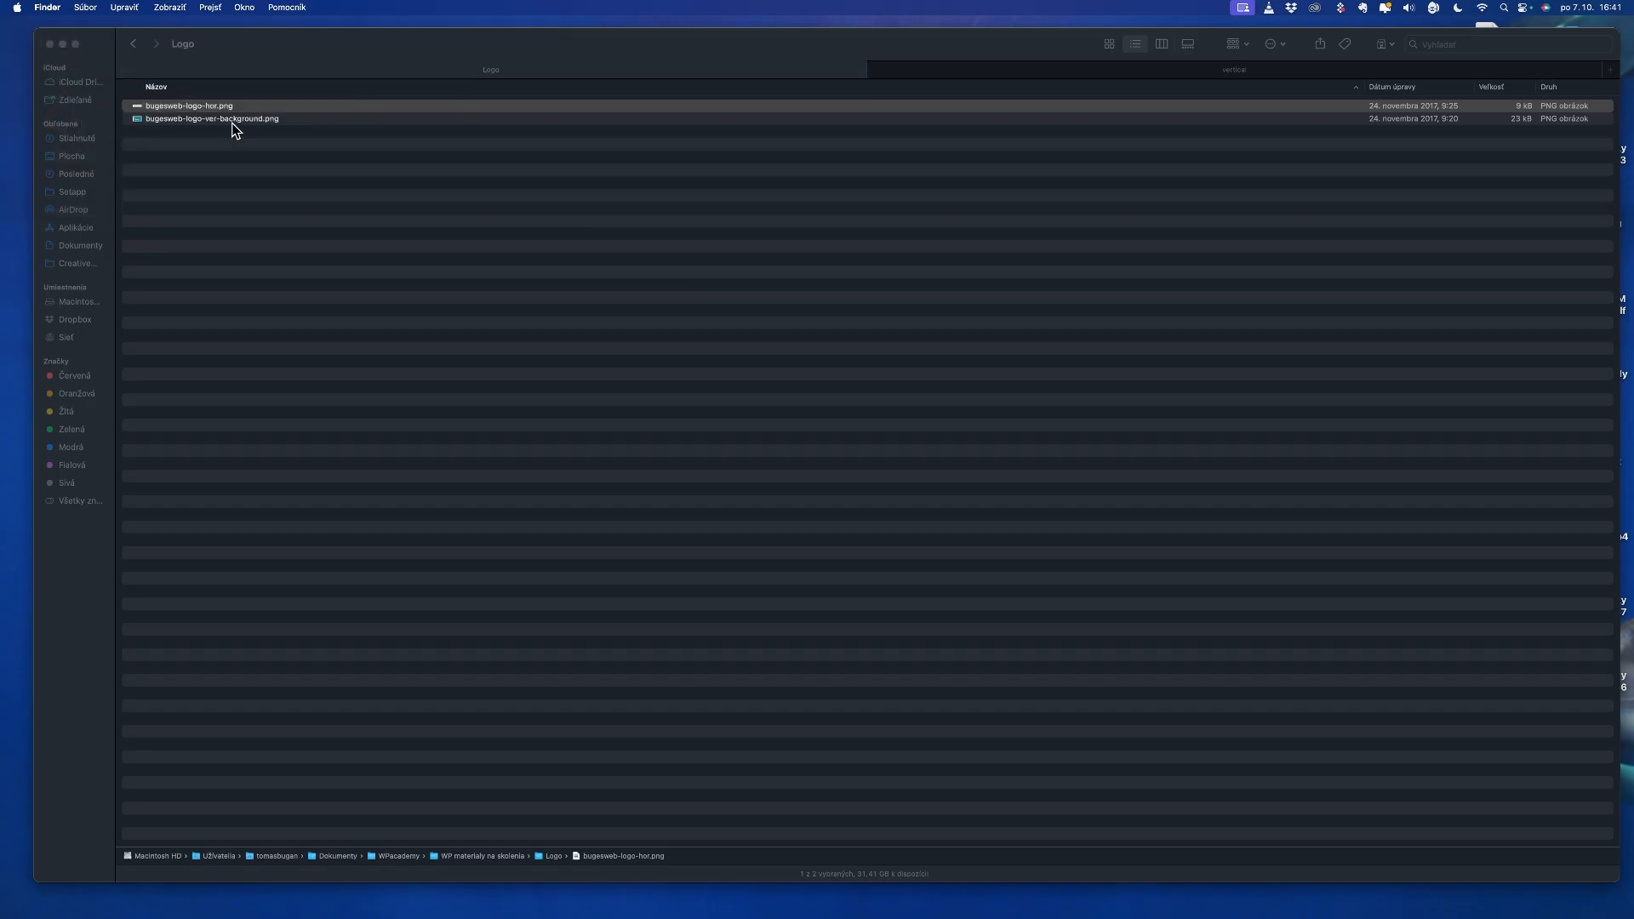
double_click(232, 119)
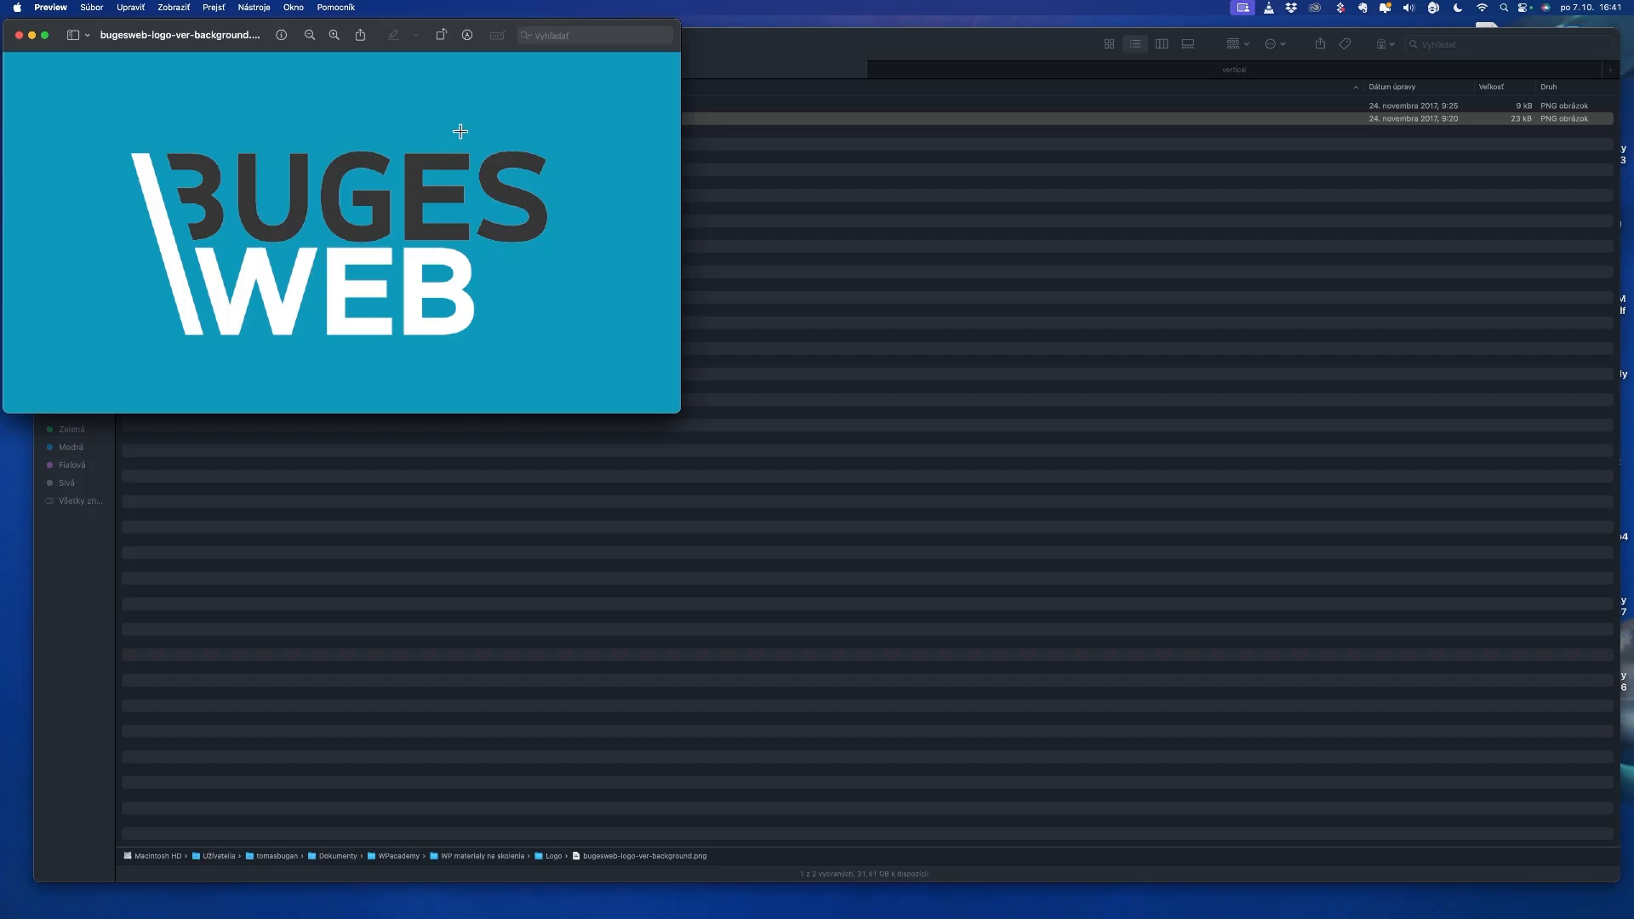
click(19, 35)
key(ctrl+Left)
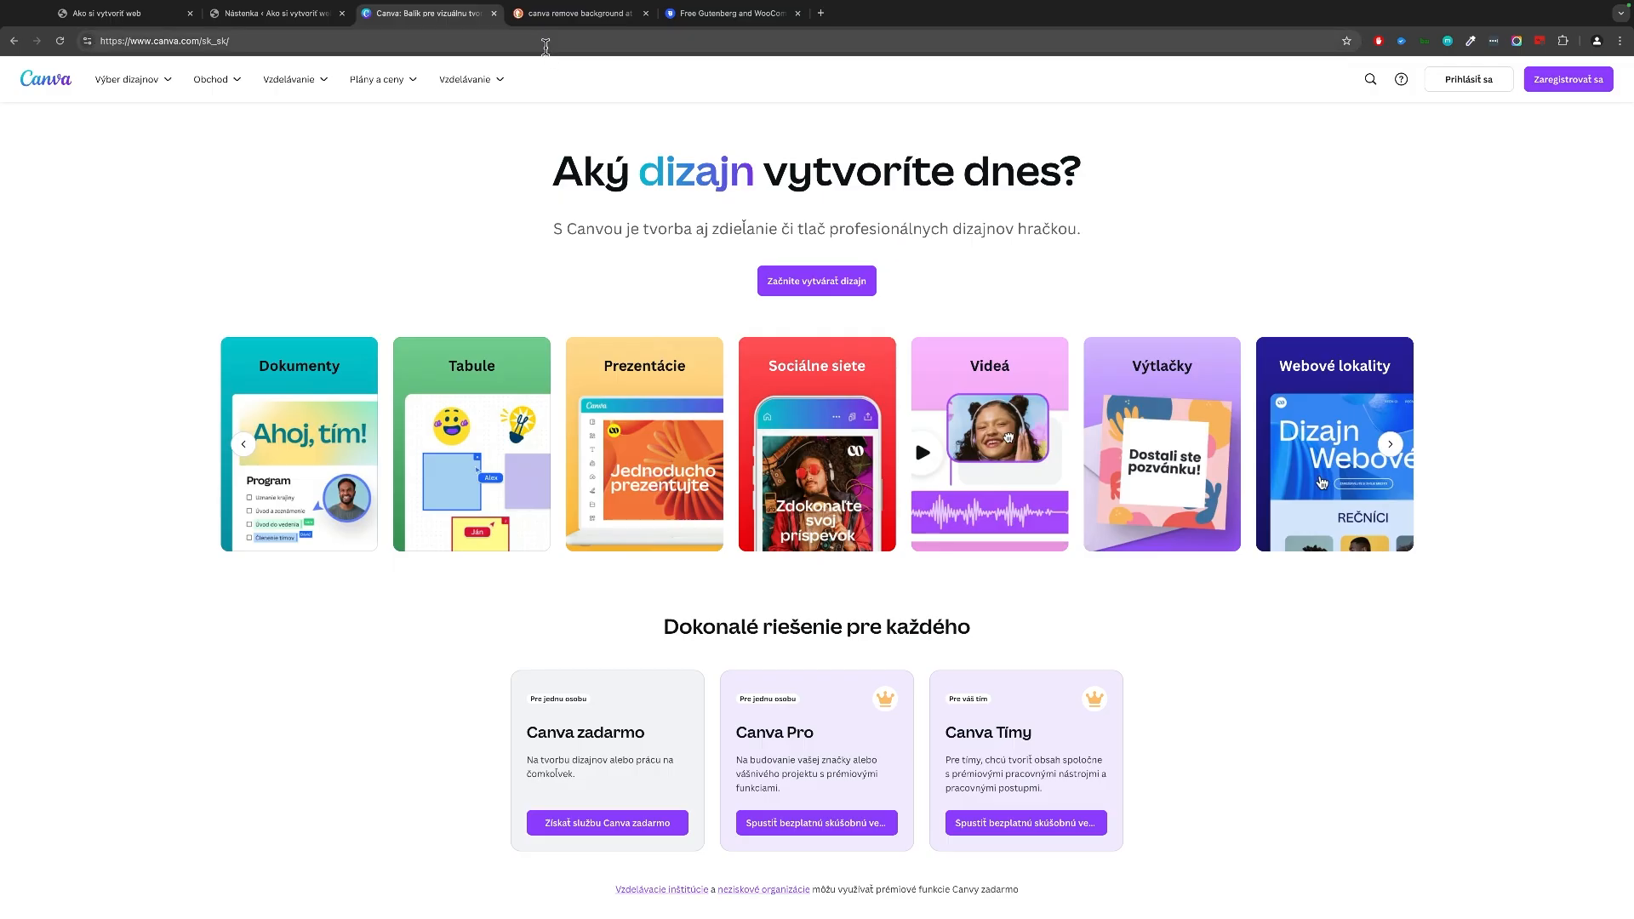
- Review the DuckDuckGo result on Canva's BG Remover exporting a transparent PNG, then close that tab
click(564, 14)
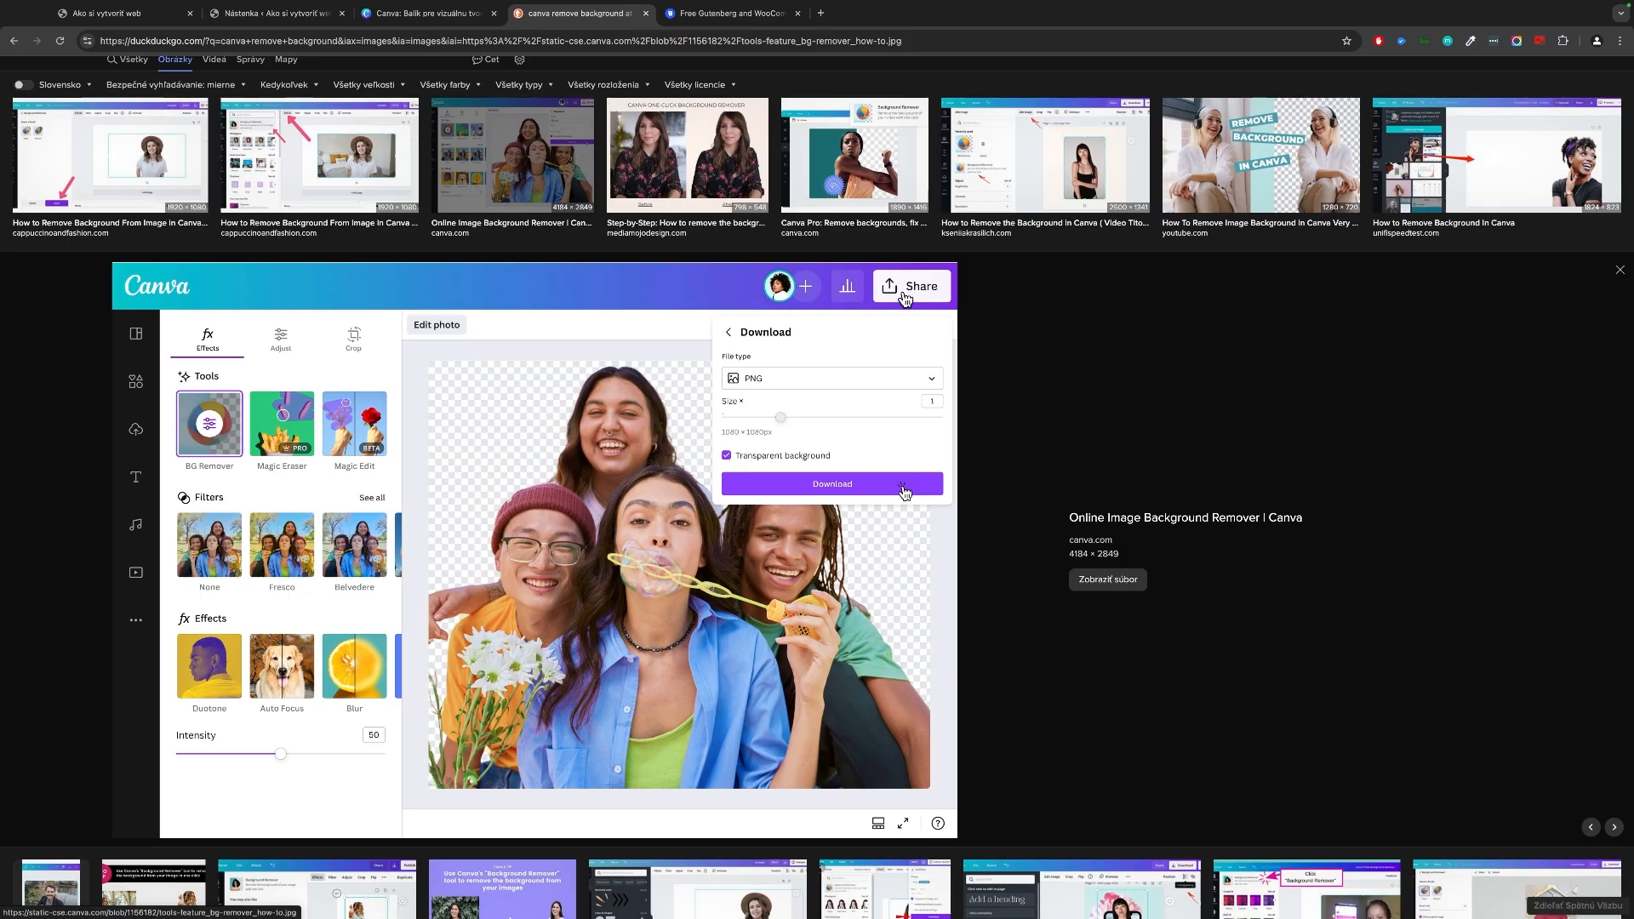
click(647, 14)
click(464, 17)
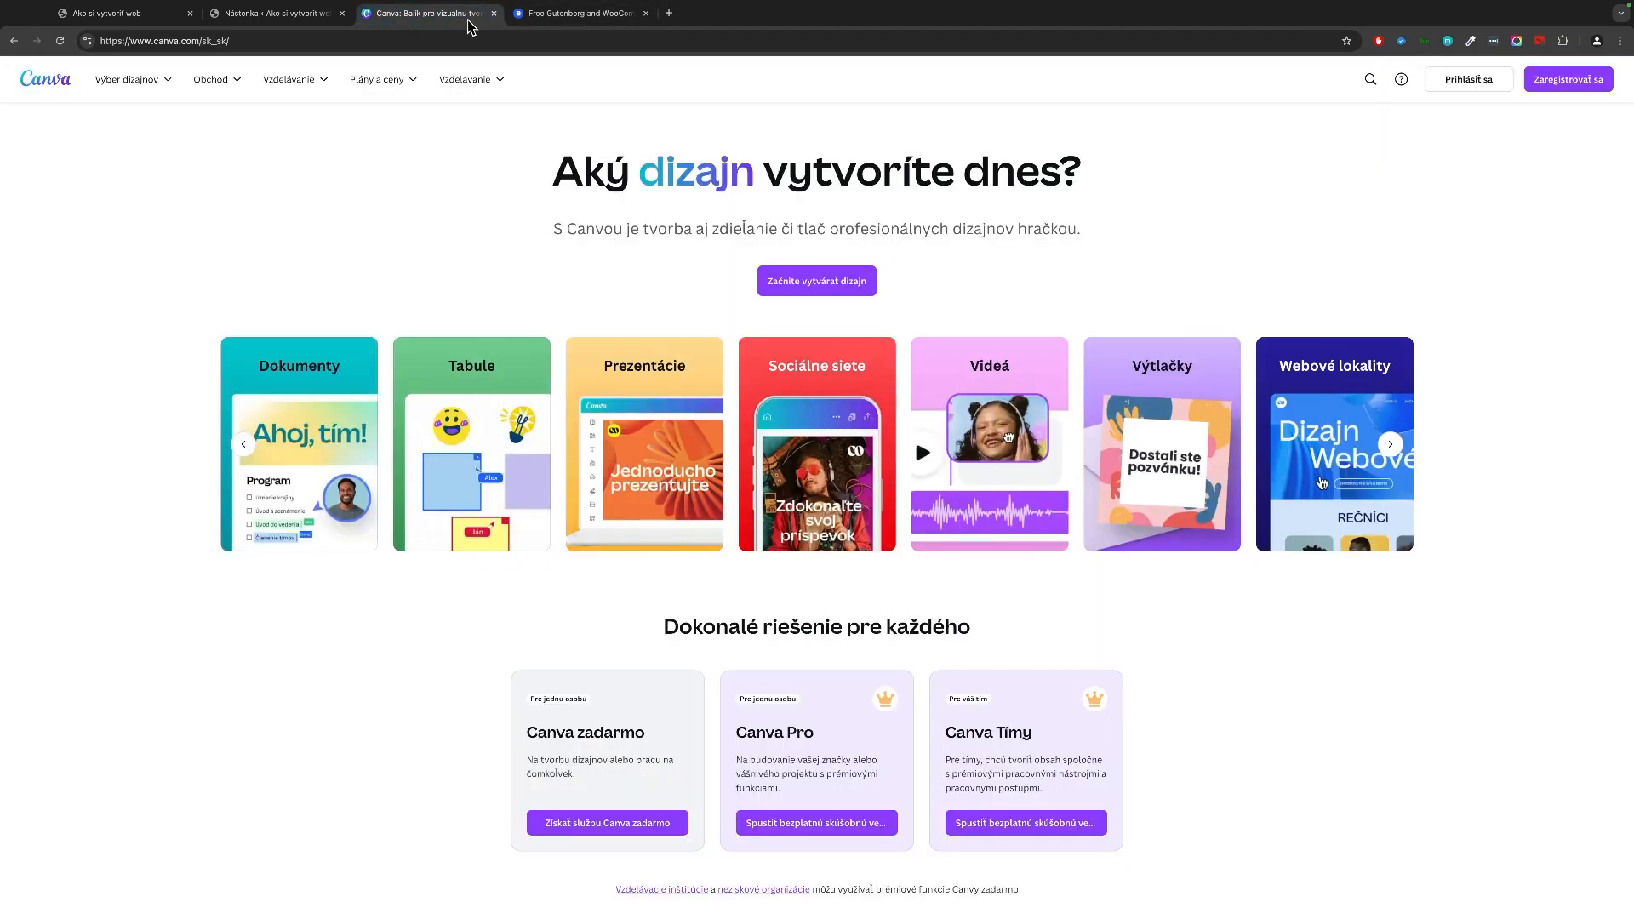